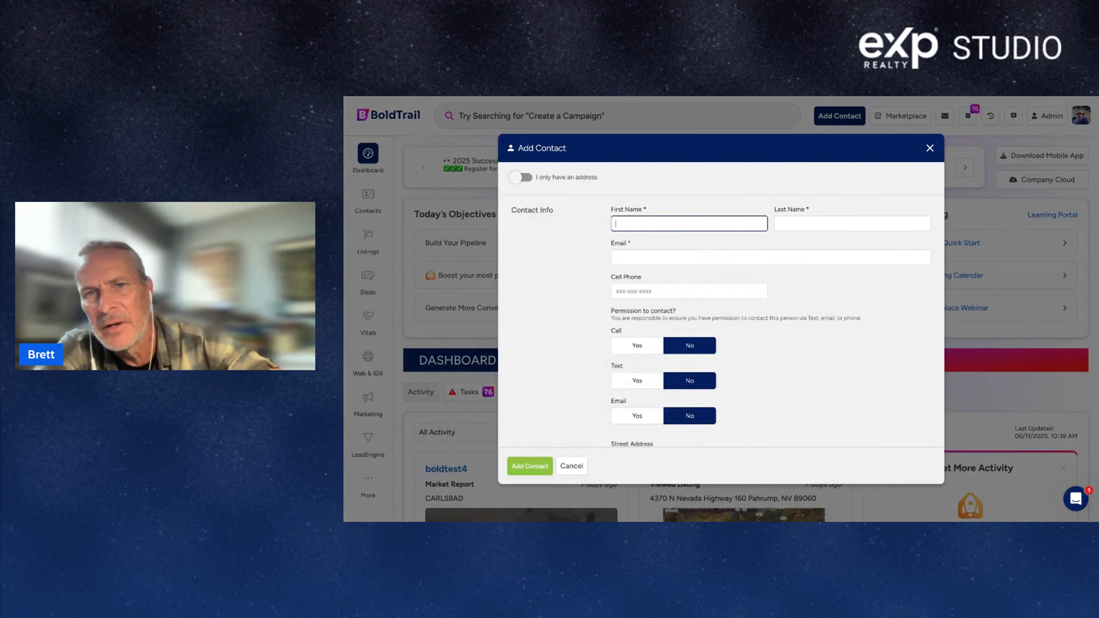
Close the Add Contact form and go to the IDX website from the profile menu.
{"action": "left_click", "coordinate": [929, 150]}
{"action": "left_click", "coordinate": [840, 115]}
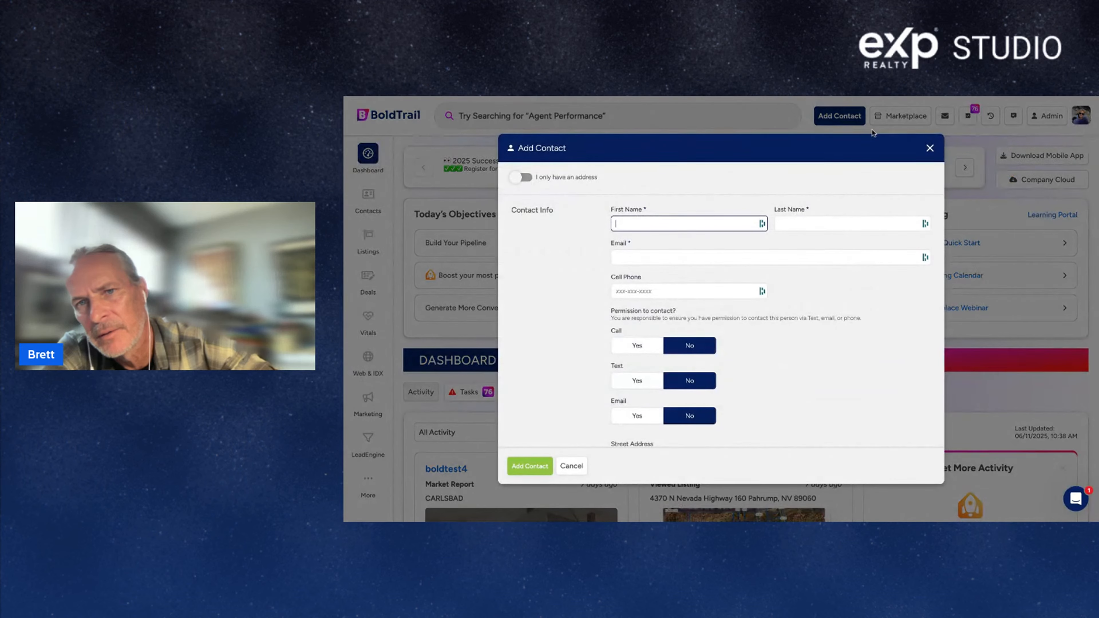
{"action": "left_click", "coordinate": [929, 148]}
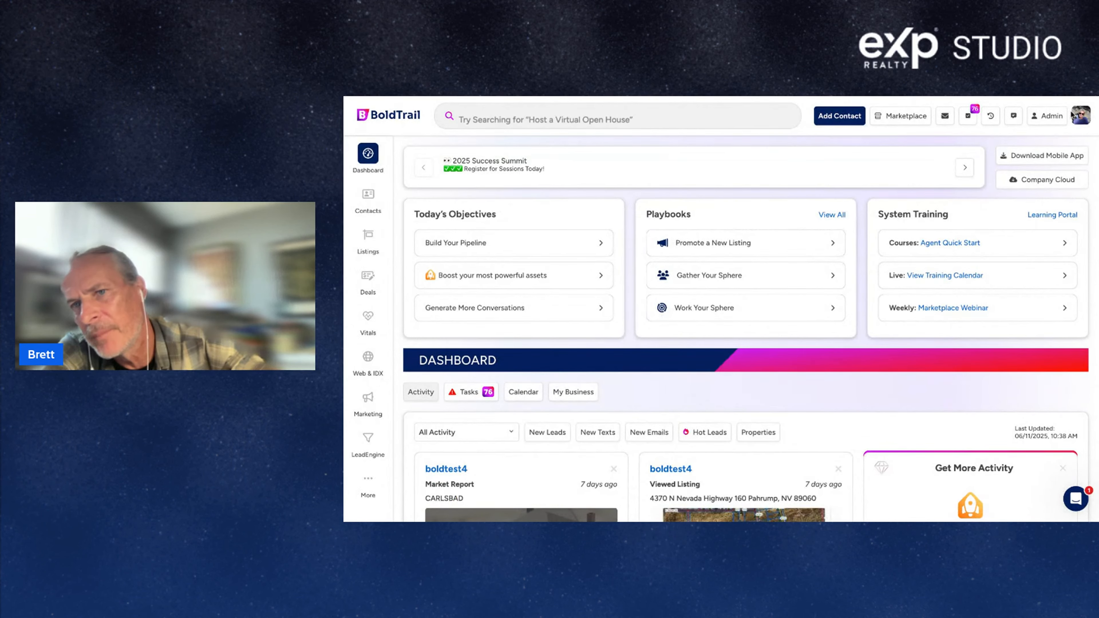
{"action": "left_click", "coordinate": [1089, 124]}
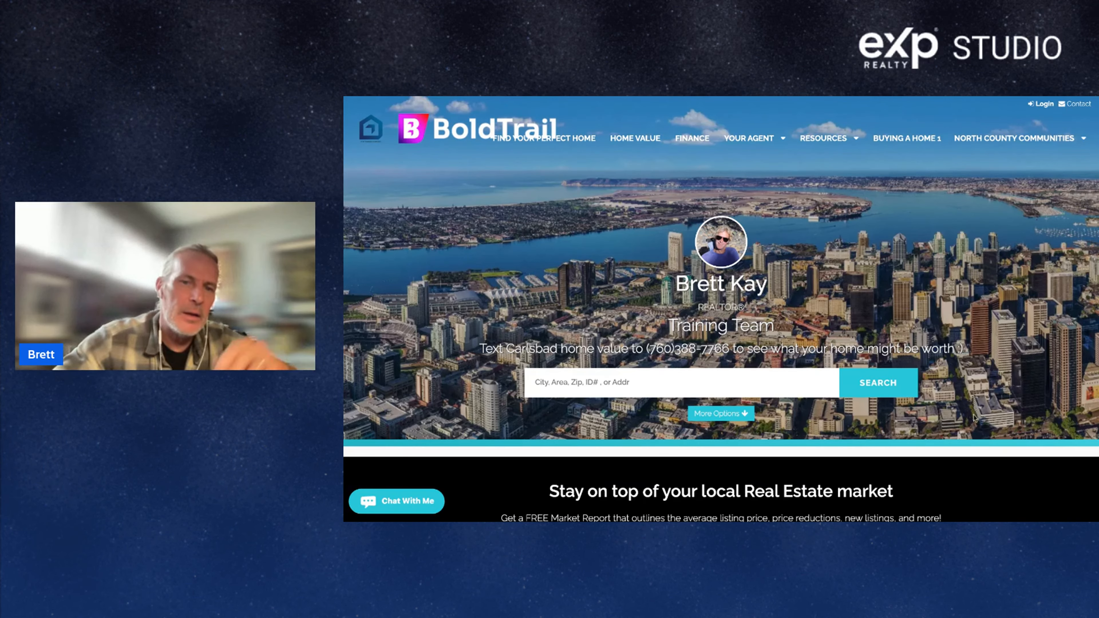
Run a property search for Los Angeles, CA on the website.
{"action": "left_click", "coordinate": [600, 391]}
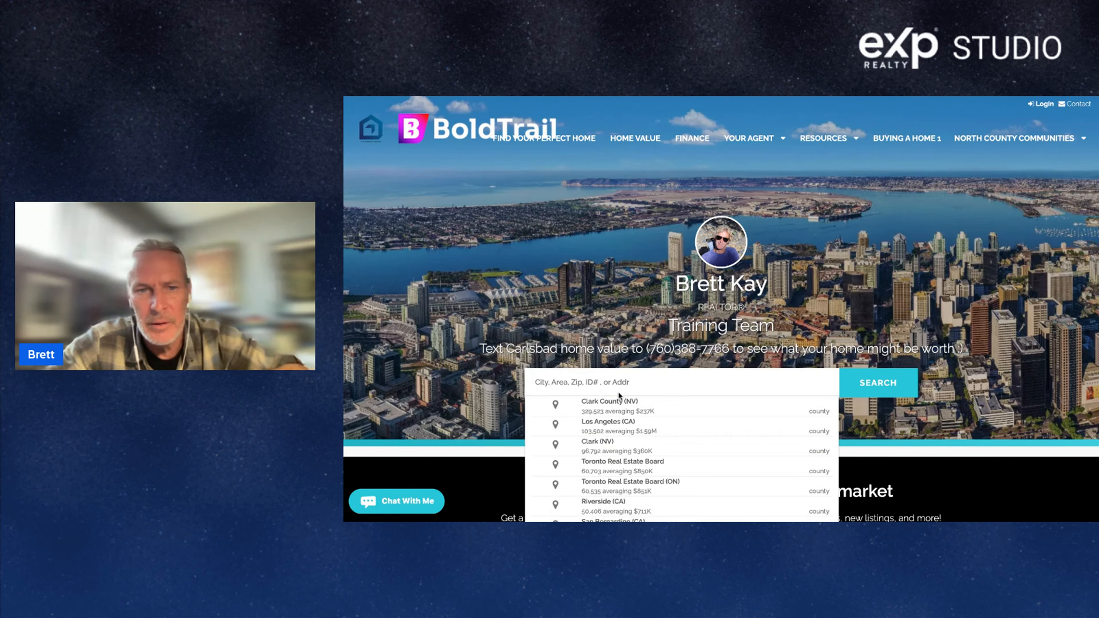
{"action": "left_click", "coordinate": [611, 424]}
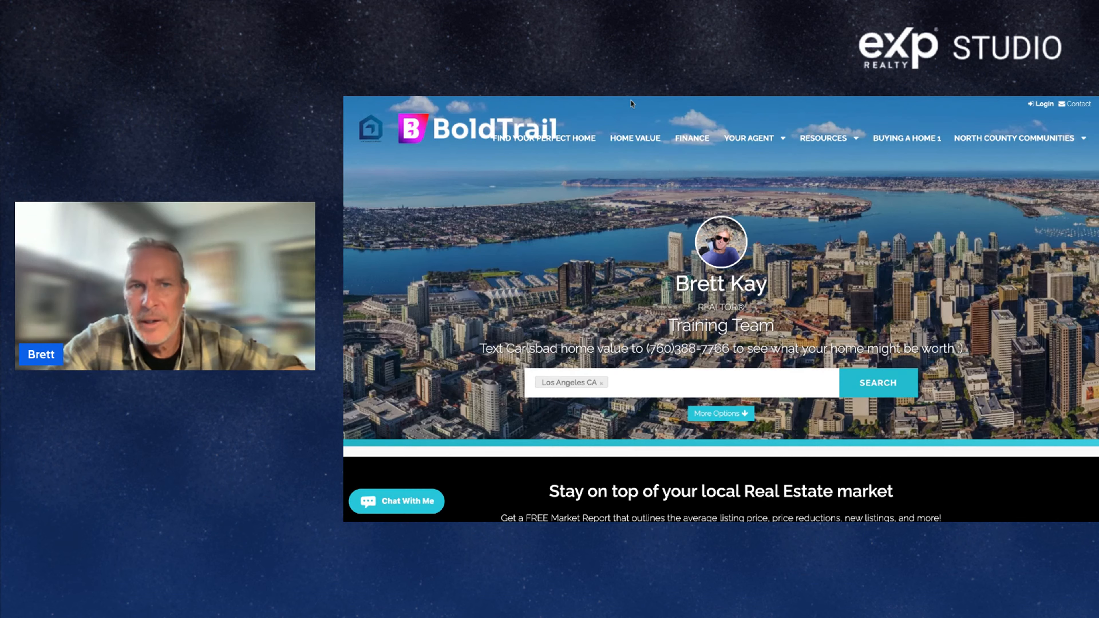
{"action": "key", "text": "Return"}
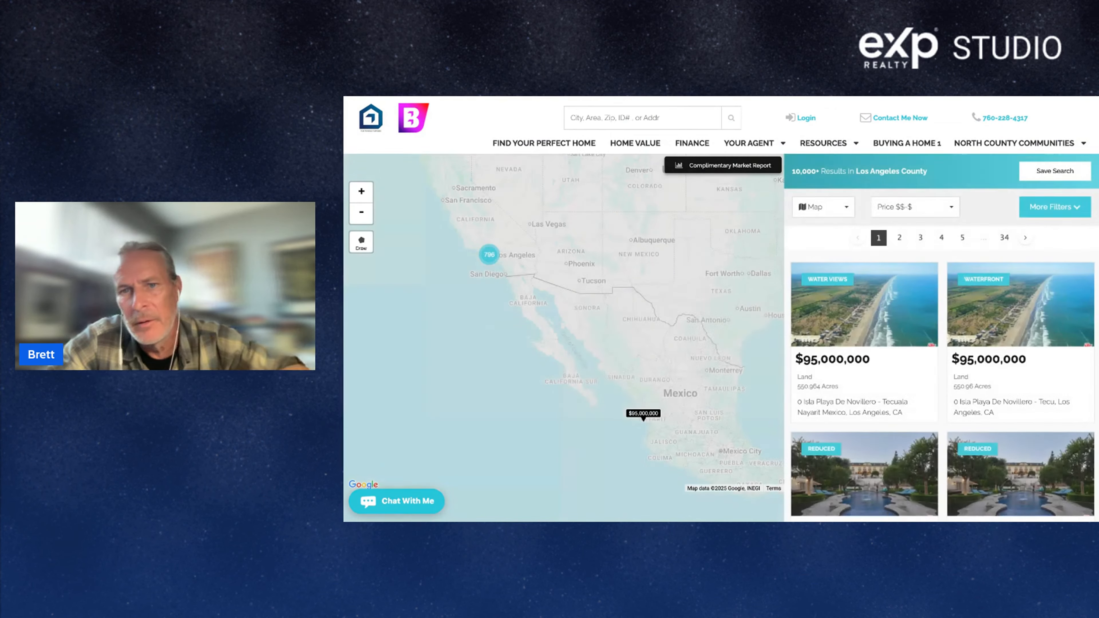
Open the first listing's details, then return to the BoldTrail dashboard.
{"action": "mouse_move", "coordinate": [849, 299]}
{"action": "left_click", "coordinate": [886, 277]}
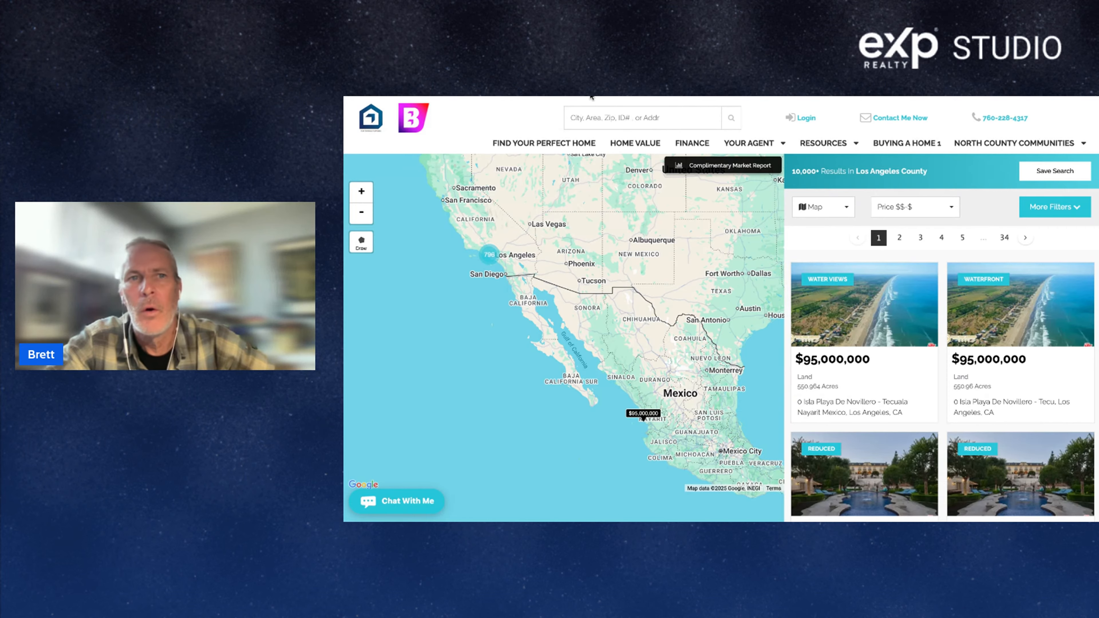
{"action": "left_click", "coordinate": [592, 97]}
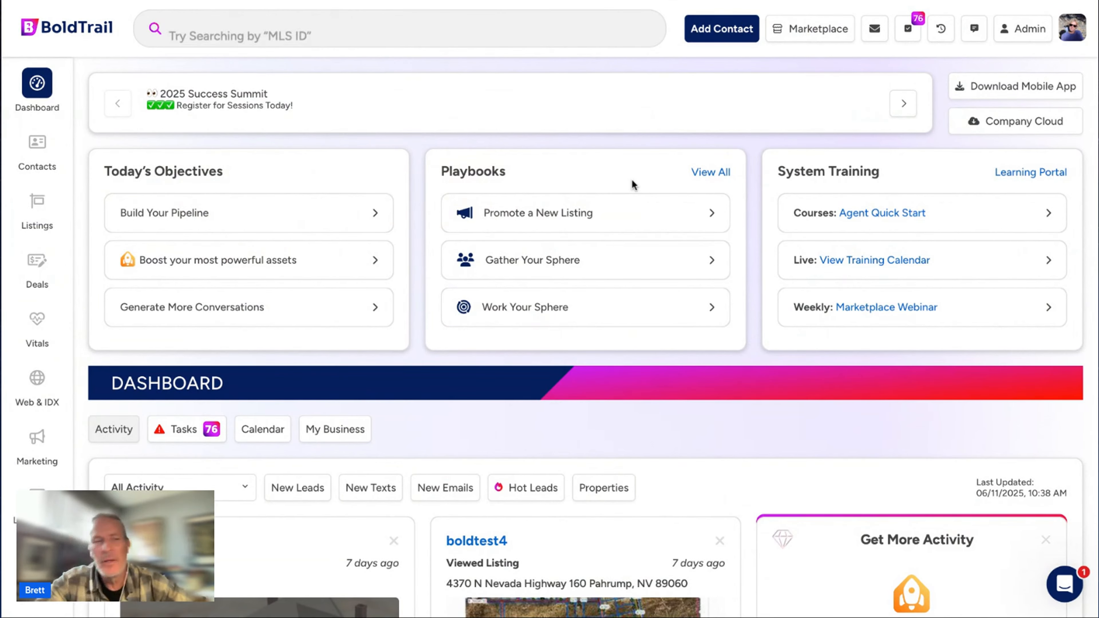
Open Contacts to view all 1,120 contacts and scroll through the stats cards.
{"action": "left_click", "coordinate": [40, 149]}
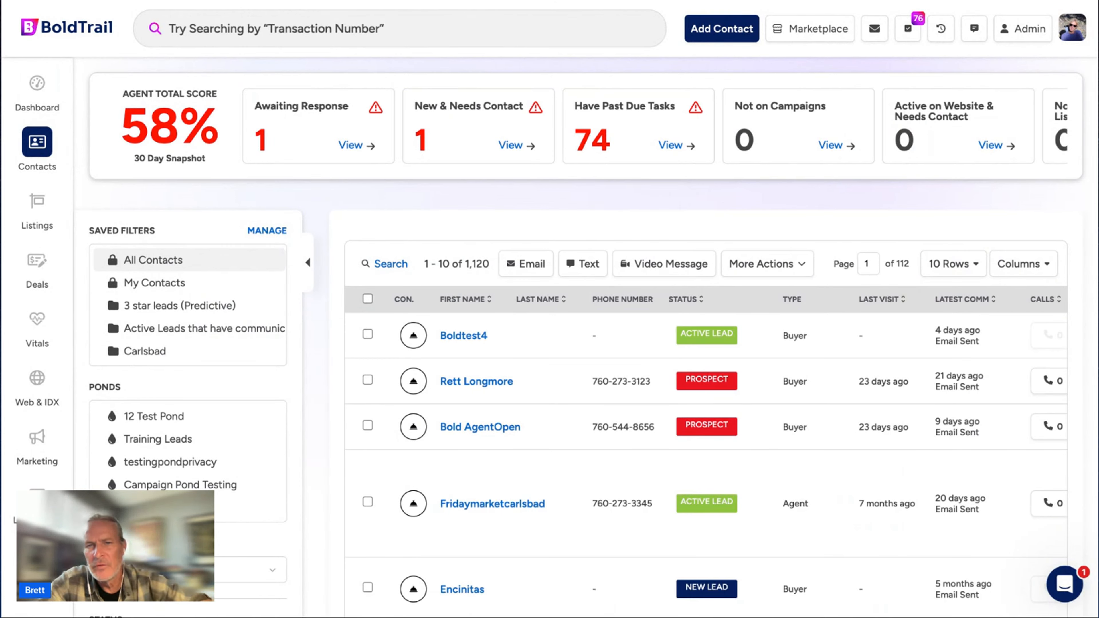
{"action": "mouse_move", "coordinate": [197, 164]}
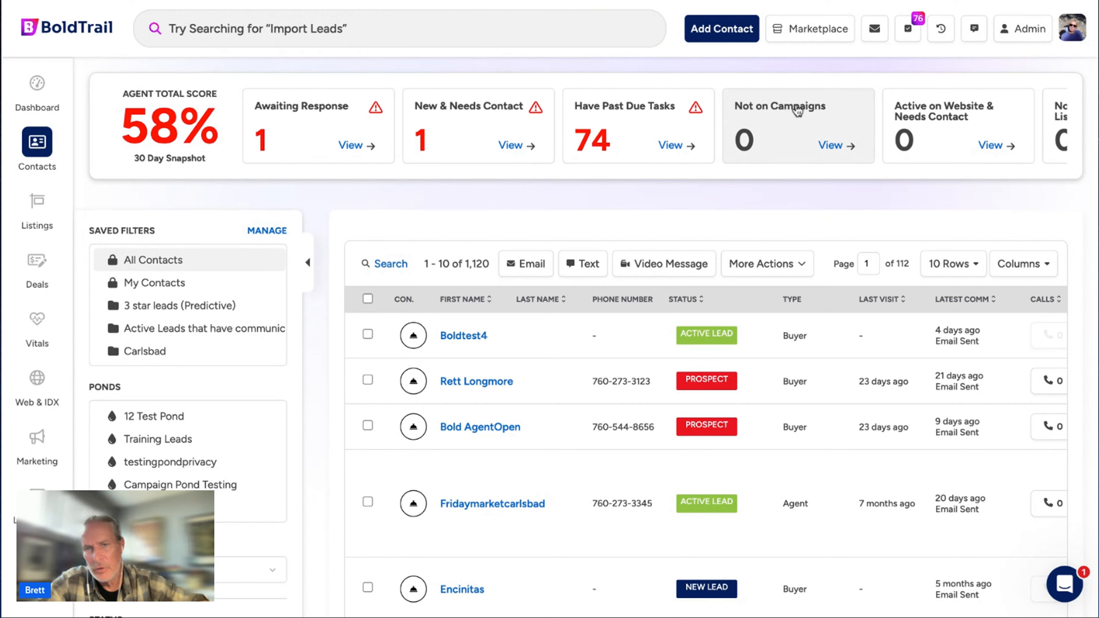
{"action": "scroll", "coordinate": [930, 112], "scroll_direction": "right", "scroll_amount": 3}
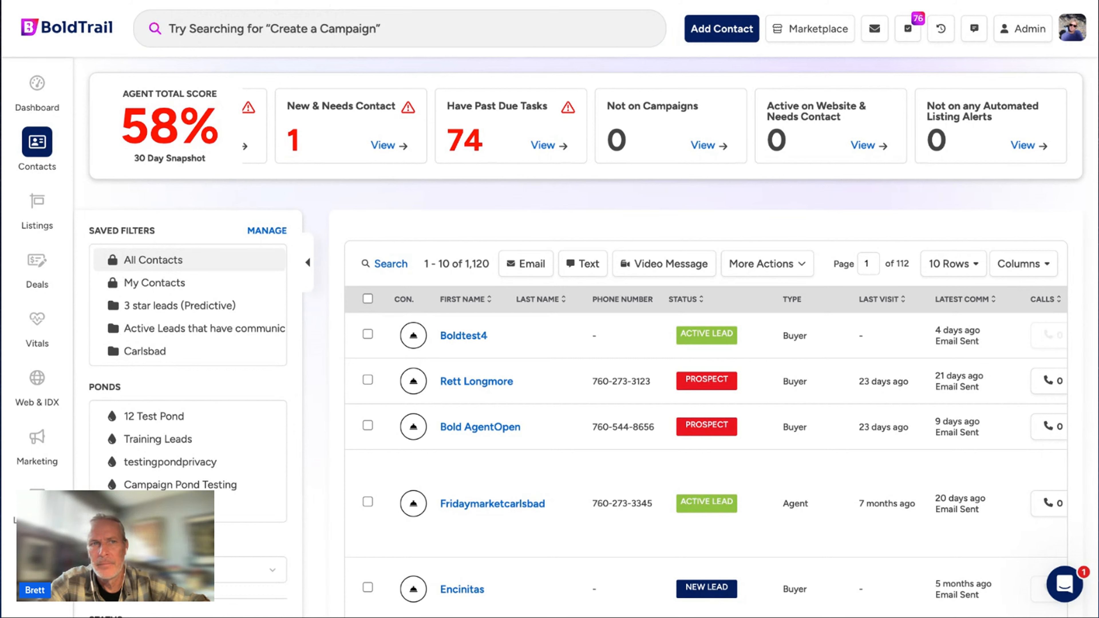
Start a new contact and enter the first name, last name, e-mail and cell phone.
{"action": "left_click", "coordinate": [721, 29]}
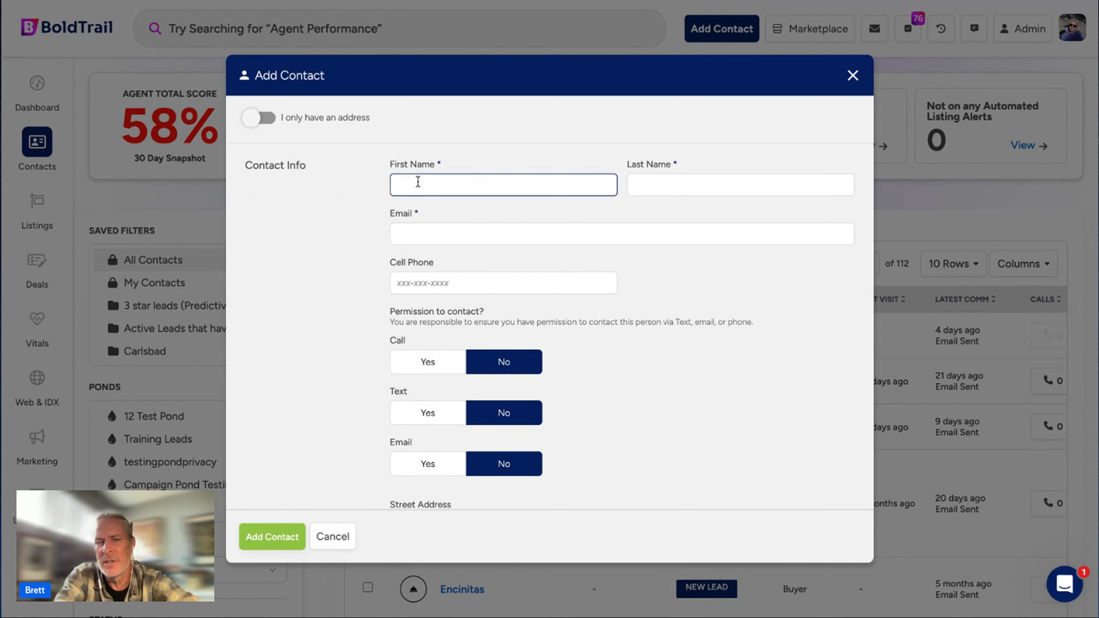
{"action": "type", "text": "Bold"}
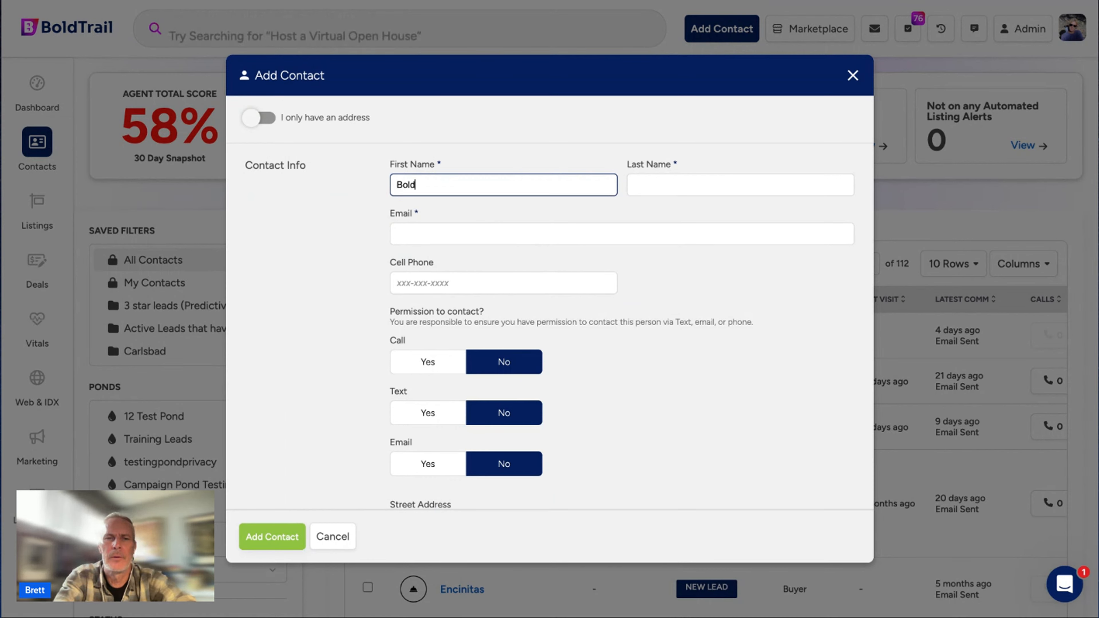
{"action": "key", "text": "Tab"}
{"action": "type", "text": "Aghen"}
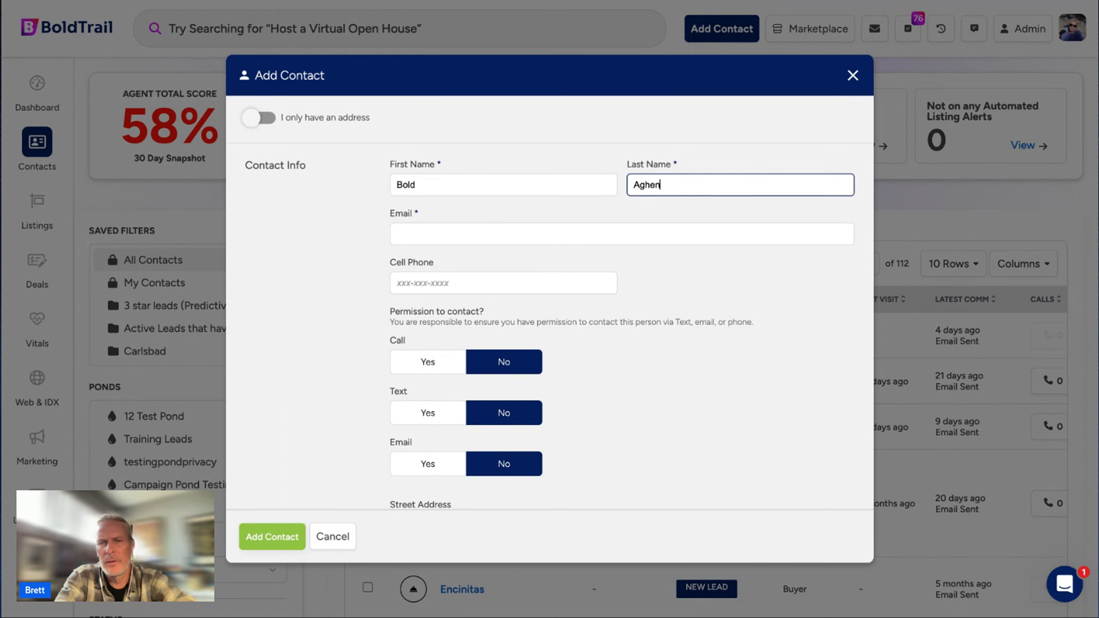
{"action": "key", "text": "BackSpace"}
{"action": "key", "text": "BackSpace"}
{"action": "key", "text": "BackSpace"}
{"action": "type", "text": "ent"}
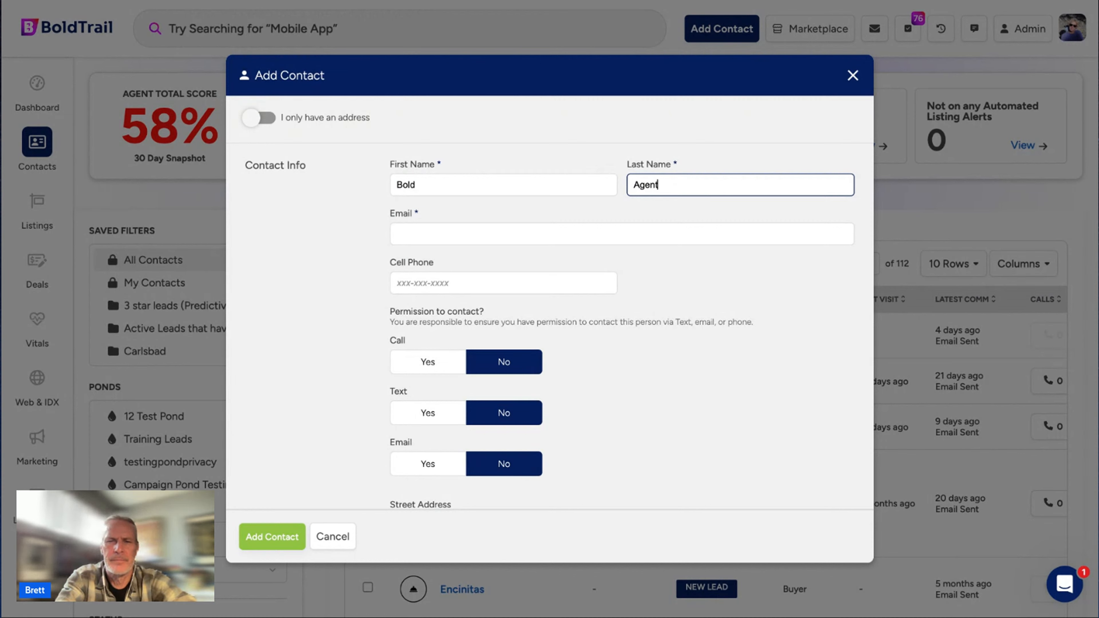
{"action": "type", "text": "2"}
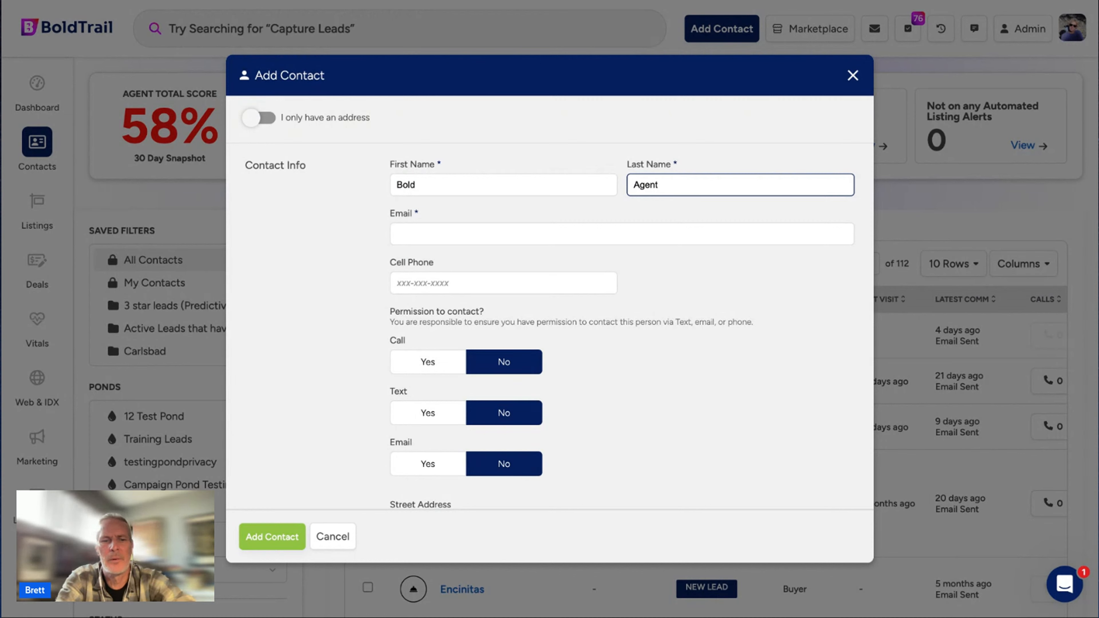
{"action": "left_click", "coordinate": [424, 236]}
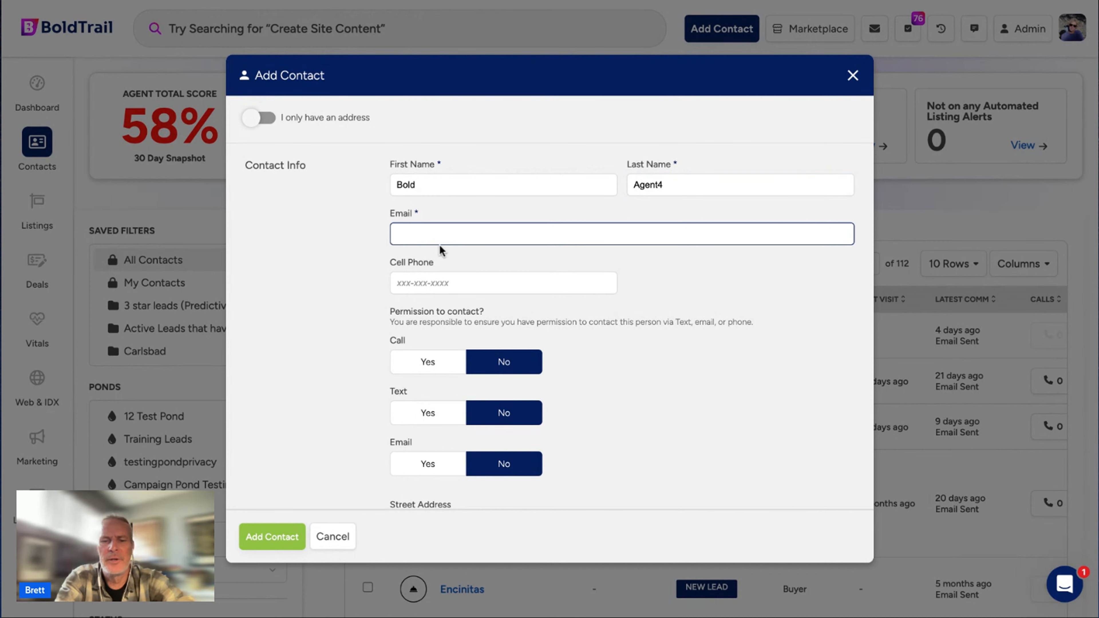
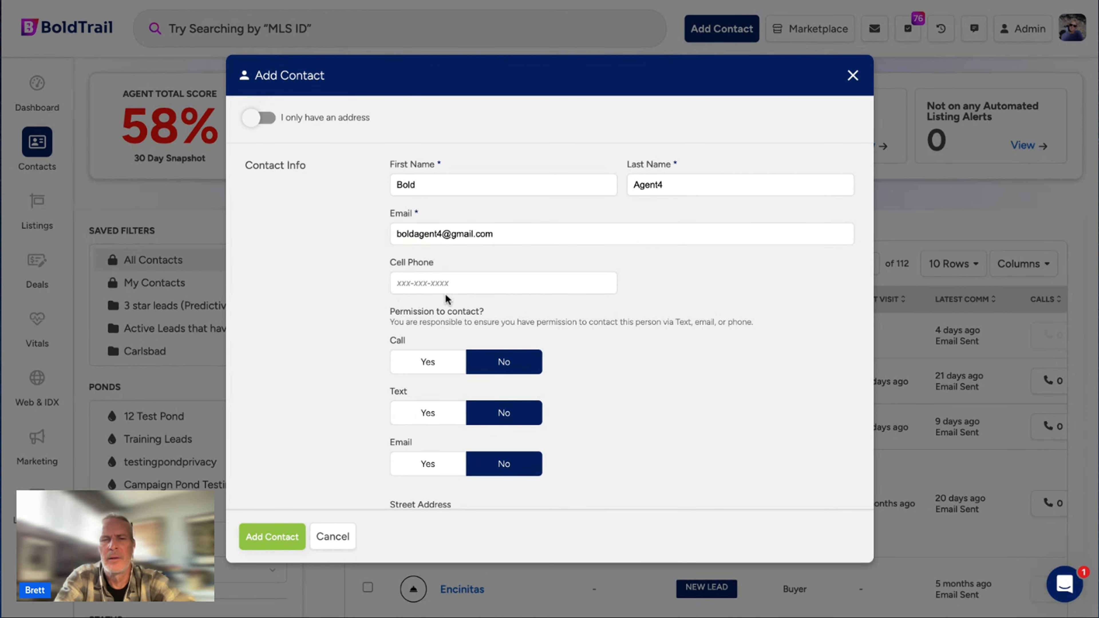
{"action": "left_click", "coordinate": [446, 283]}
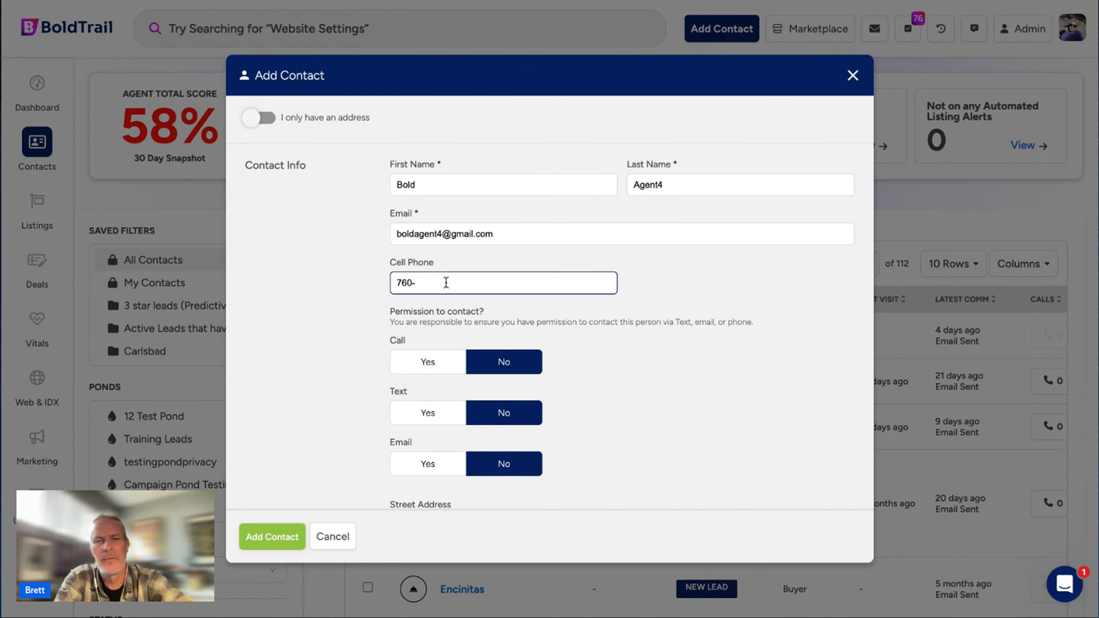
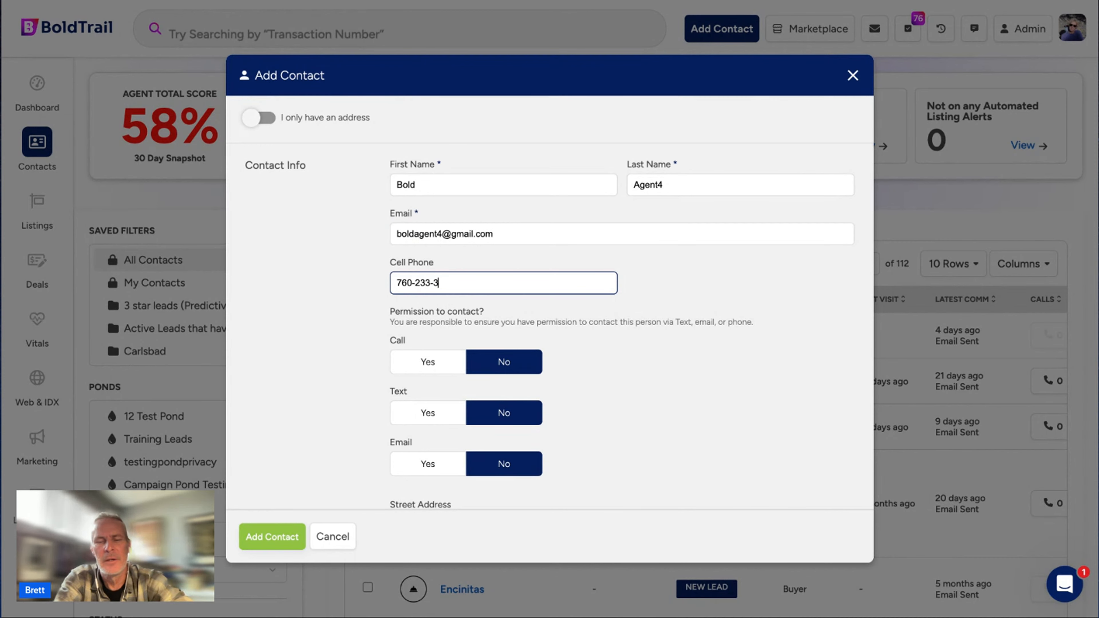
Set the Call, Text and Email permissions to Yes.
{"action": "left_click", "coordinate": [449, 361]}
{"action": "left_click", "coordinate": [449, 411]}
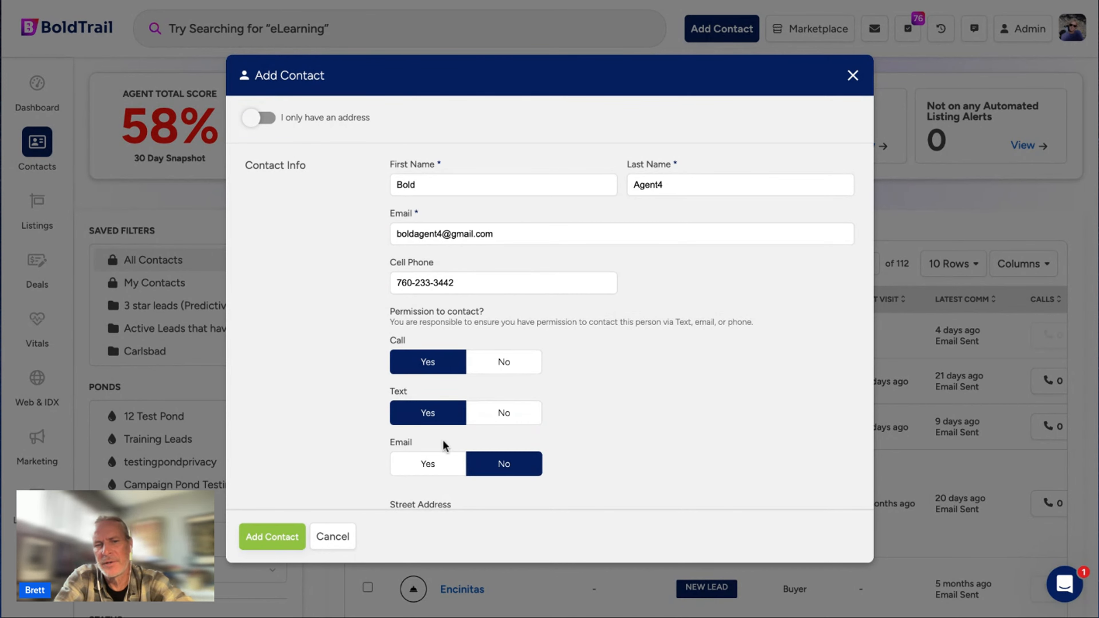
{"action": "left_click", "coordinate": [449, 462]}
{"action": "scroll", "coordinate": [452, 442], "scroll_direction": "down", "scroll_amount": 5}
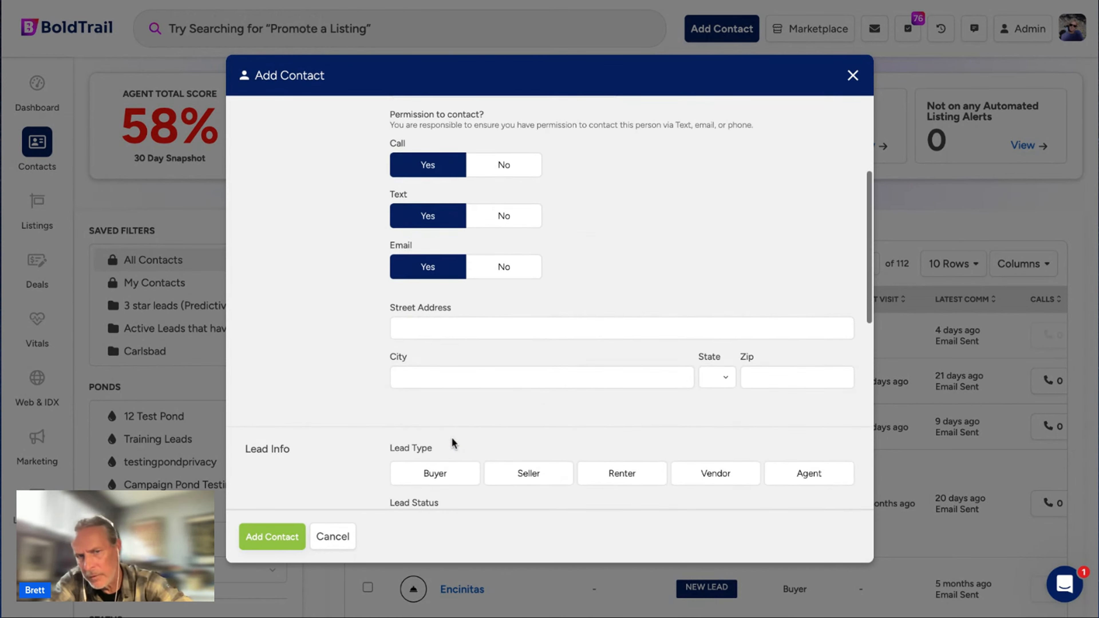
{"action": "scroll", "coordinate": [453, 442], "scroll_direction": "up", "scroll_amount": 3}
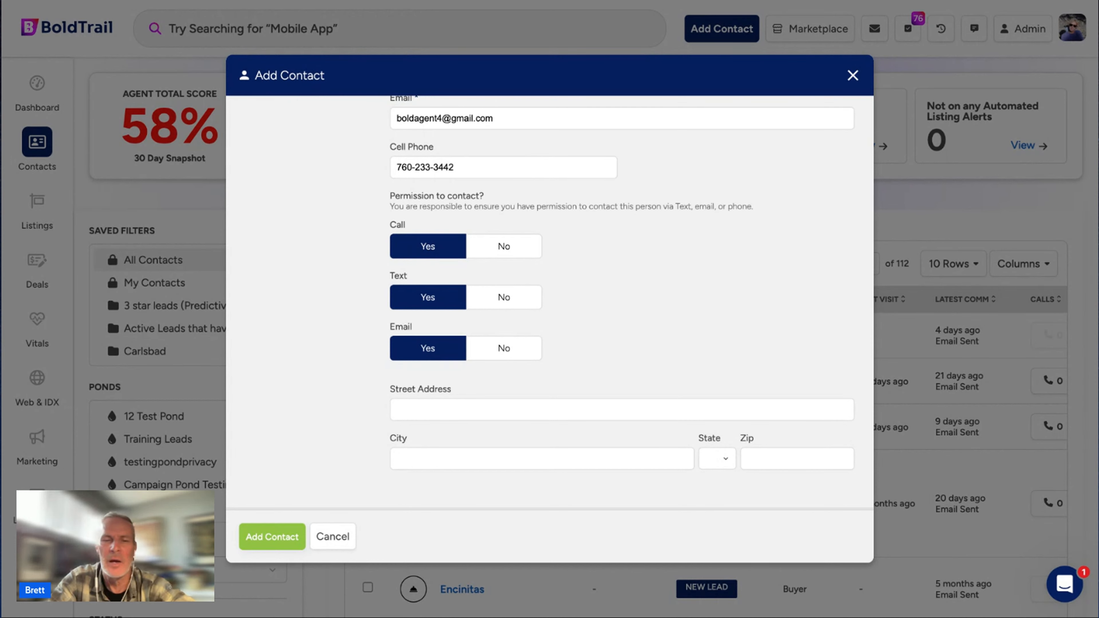
{"action": "left_click", "coordinate": [518, 252]}
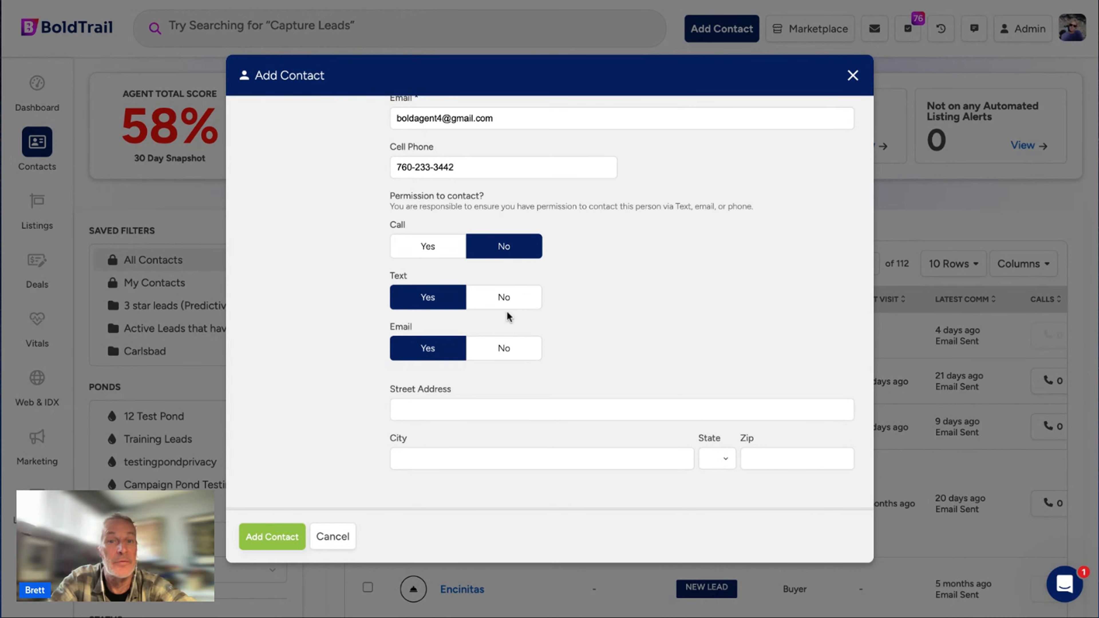
{"action": "left_click", "coordinate": [508, 298]}
{"action": "left_click", "coordinate": [510, 349]}
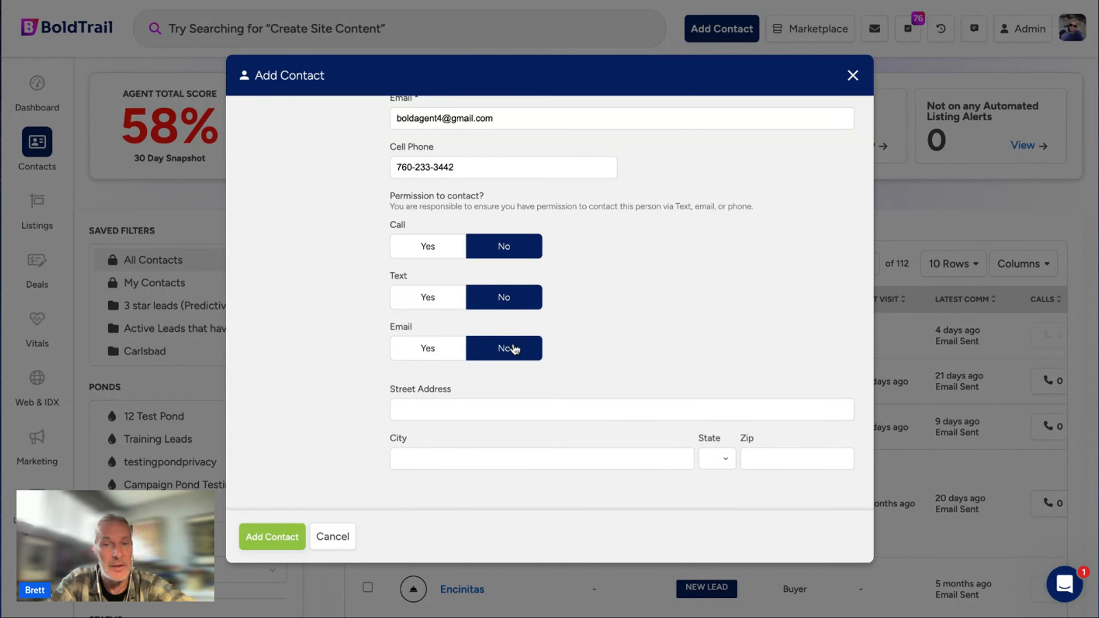
{"action": "left_click", "coordinate": [453, 346]}
{"action": "left_click", "coordinate": [427, 298]}
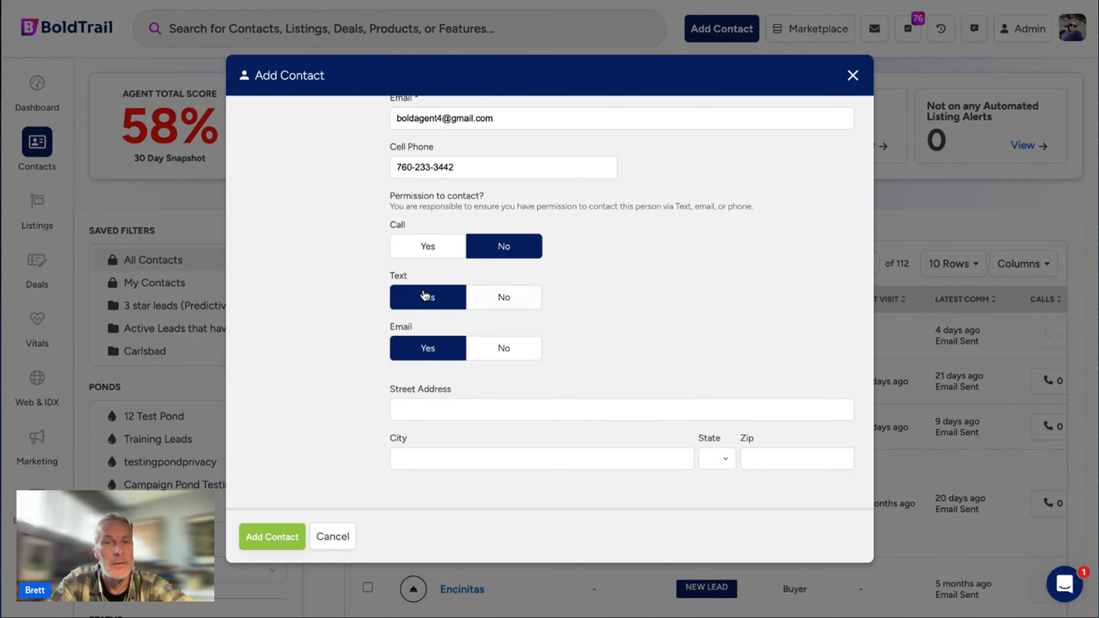
{"action": "left_click", "coordinate": [426, 247]}
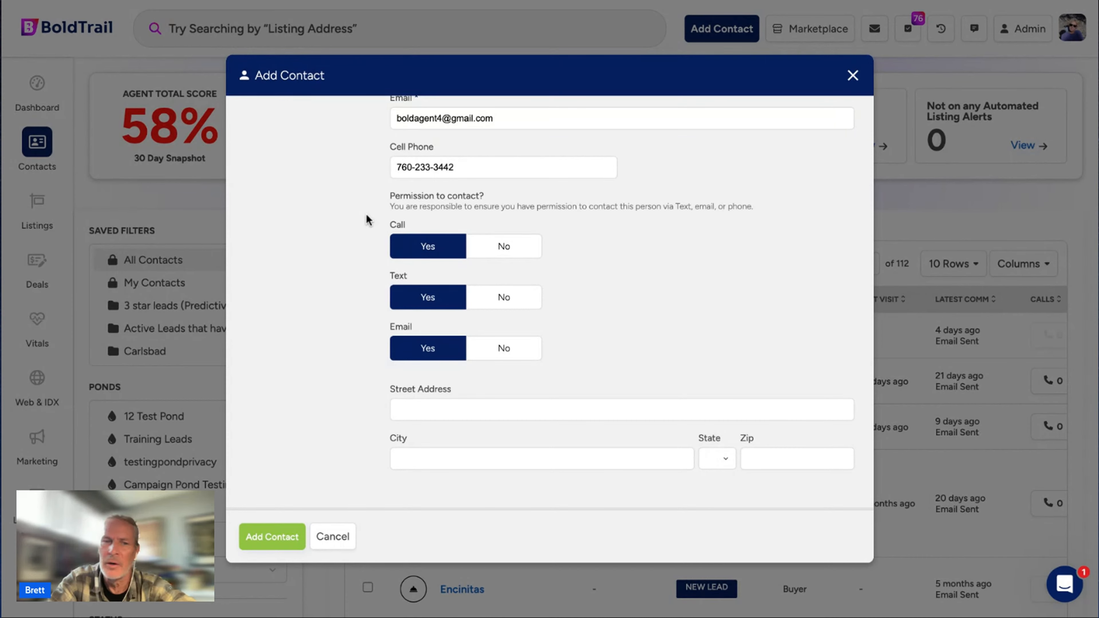
{"action": "scroll", "coordinate": [367, 220], "scroll_direction": "down", "scroll_amount": 4}
Enter the contact's street address, city, state and zip code.
{"action": "left_click", "coordinate": [432, 256]}
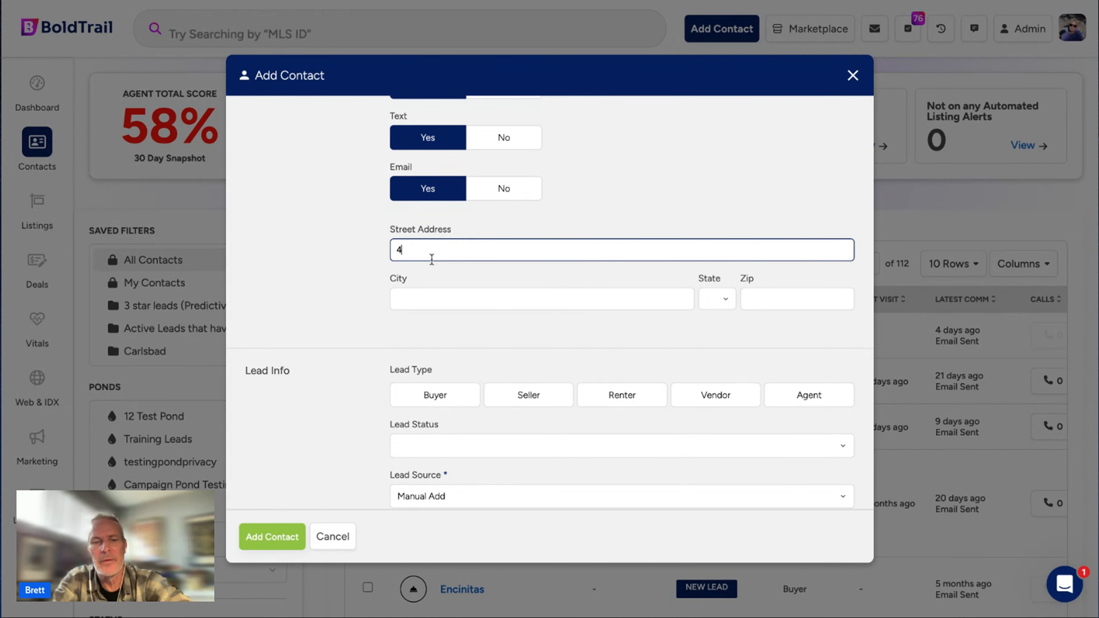
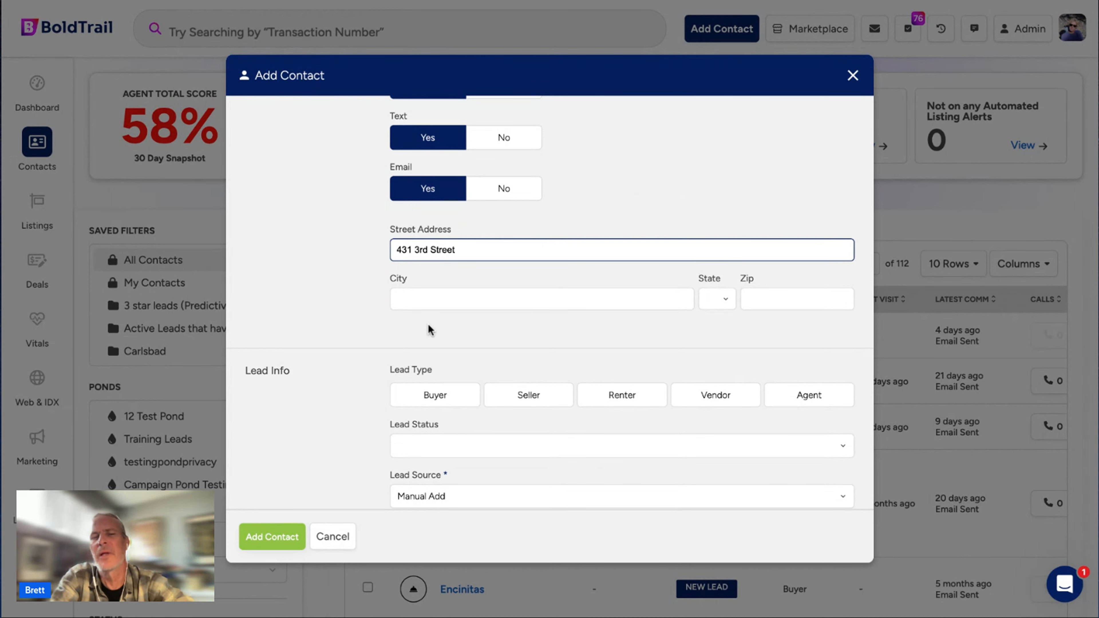
{"action": "left_click", "coordinate": [450, 291]}
{"action": "type", "text": "E"}
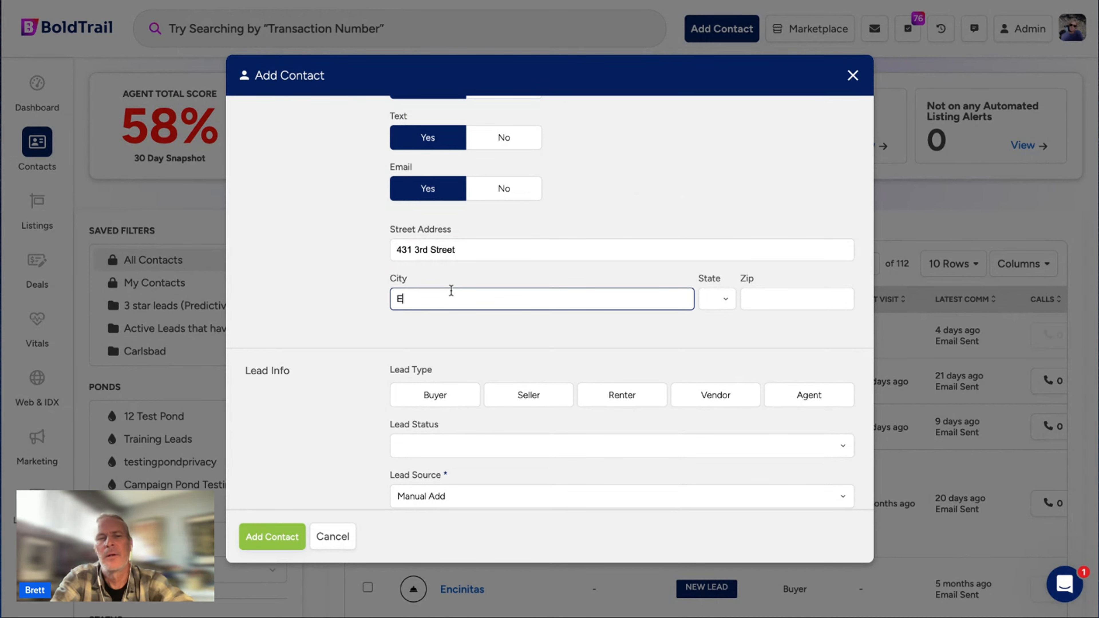
{"action": "type", "text": "ncinitas"}
{"action": "key", "text": "Tab"}
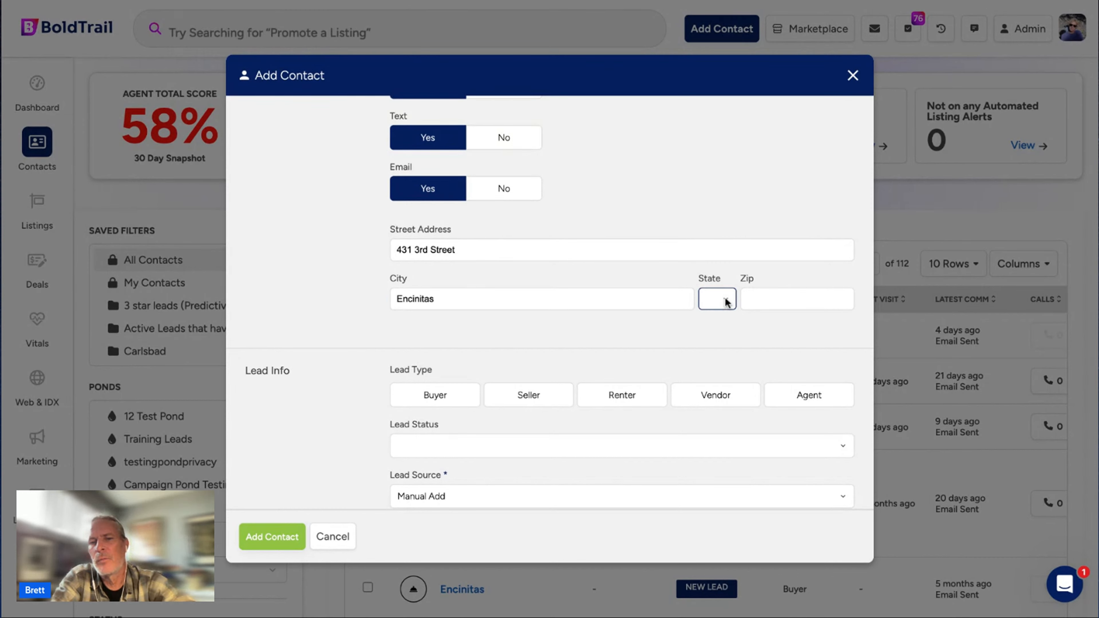
{"action": "key", "text": "c"}
{"action": "left_click", "coordinate": [761, 297]}
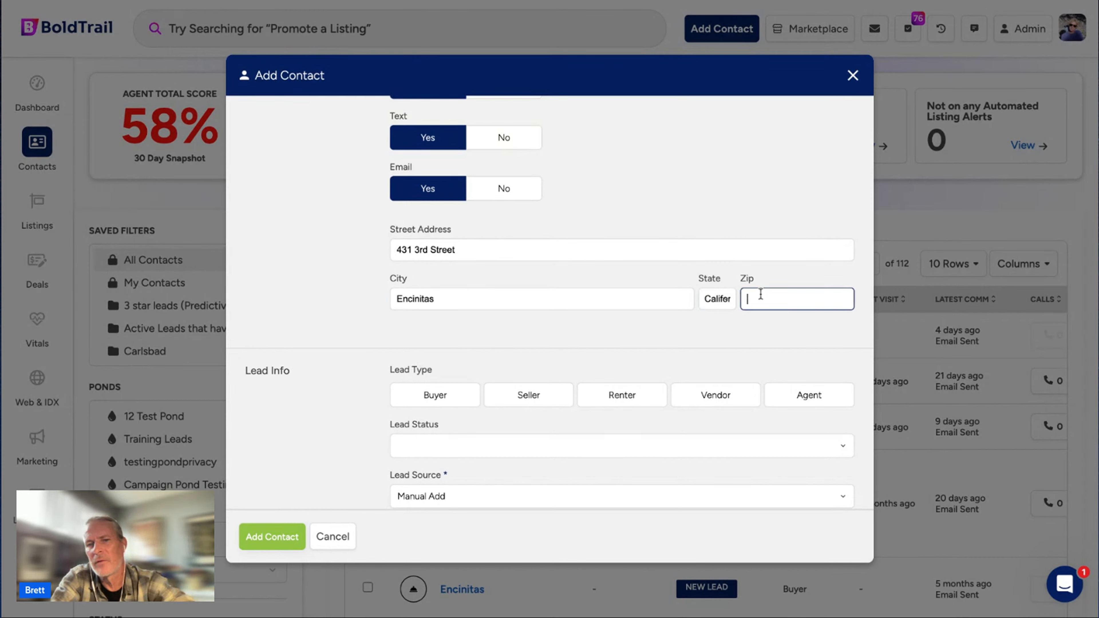
{"action": "type", "text": "92024"}
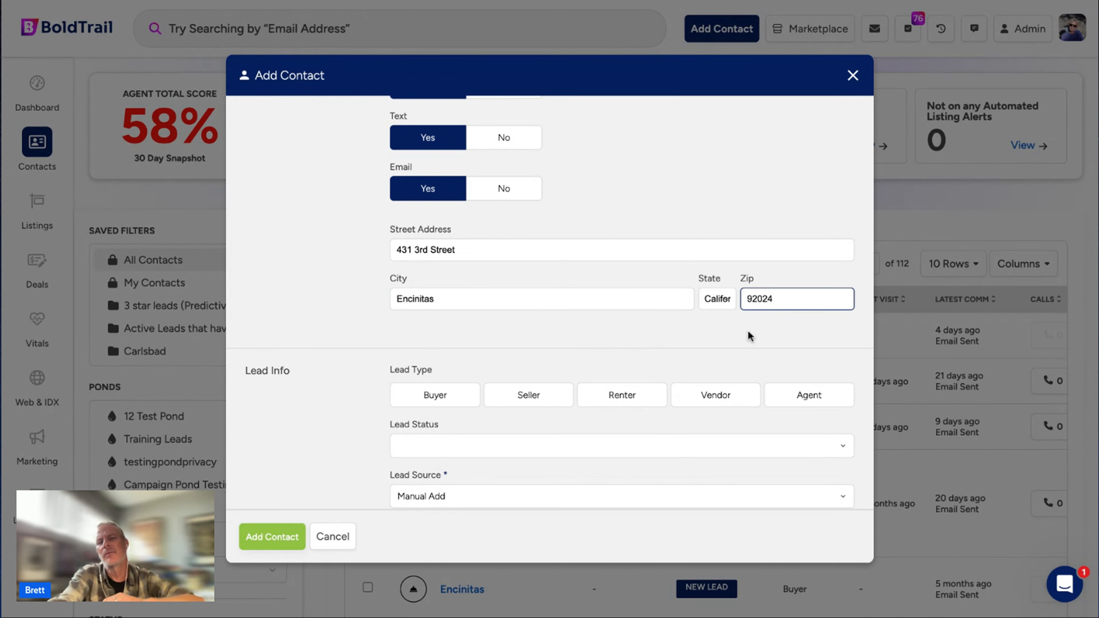
{"action": "left_click", "coordinate": [737, 341]}
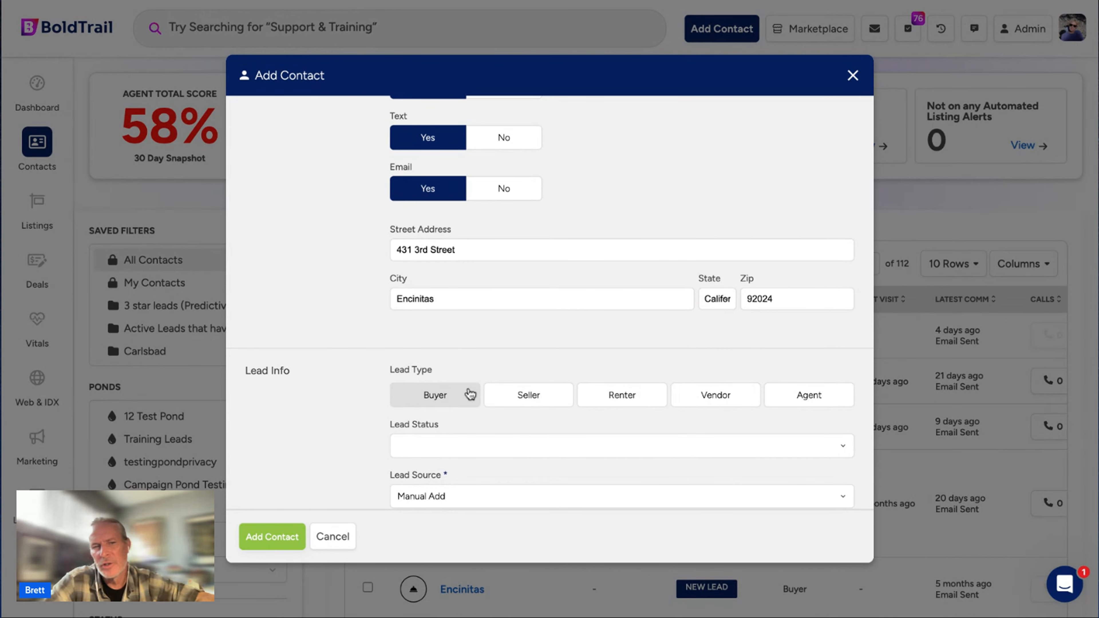
Scroll to Lead Info and set the lead type to Buyer.
{"action": "scroll", "coordinate": [522, 323], "scroll_direction": "down", "scroll_amount": 5}
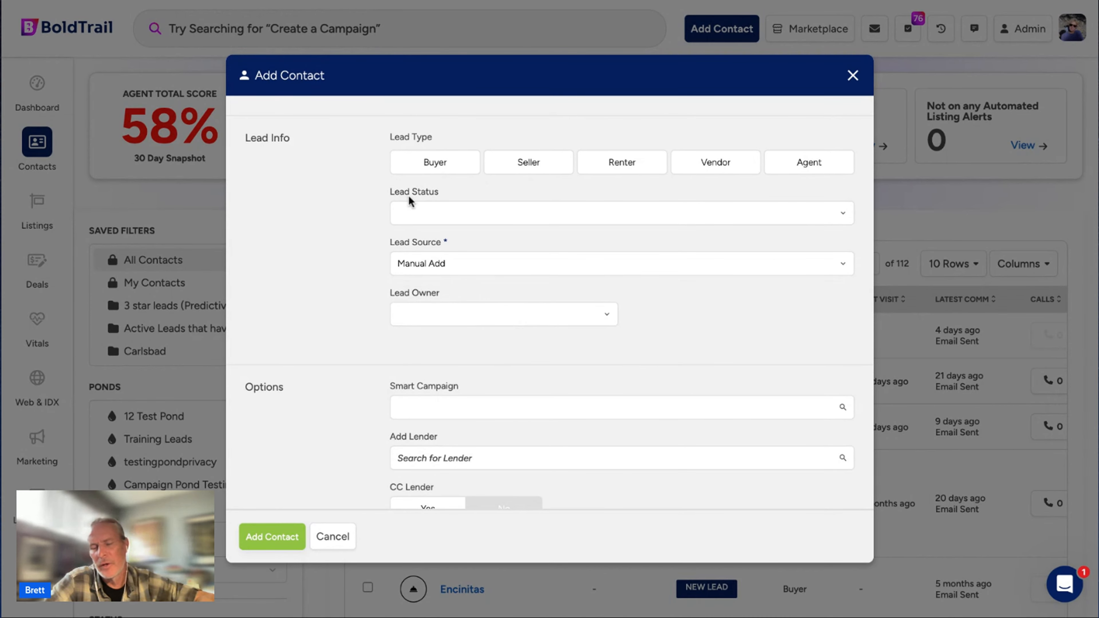
{"action": "left_click_drag", "start_coordinate": [417, 138], "coordinate": [384, 142]}
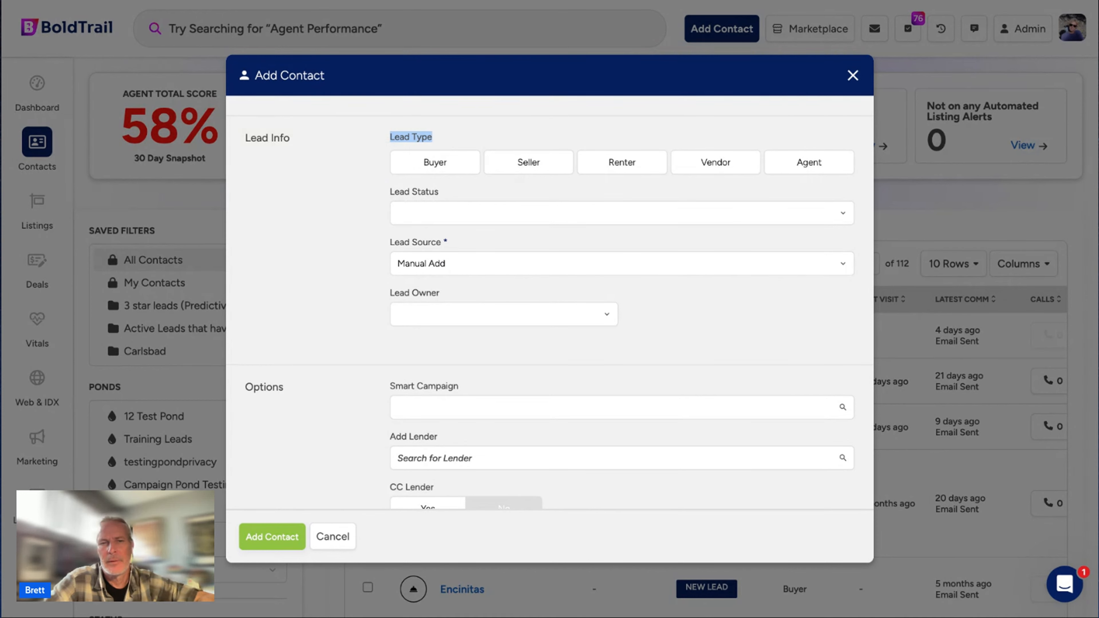
{"action": "left_click", "coordinate": [453, 166]}
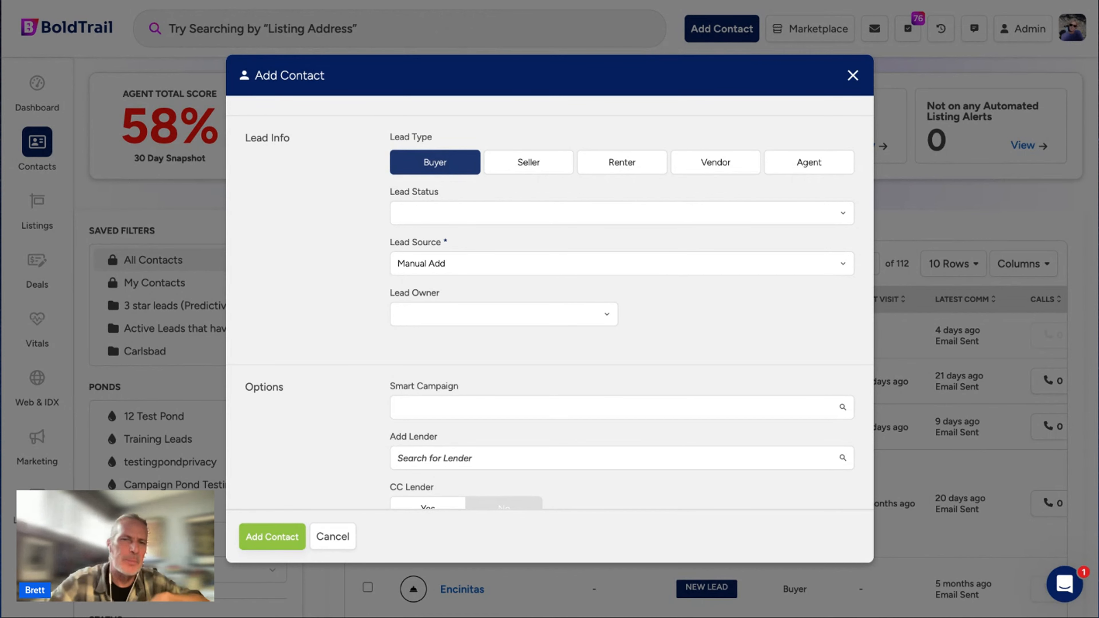
{"action": "left_click", "coordinate": [465, 206]}
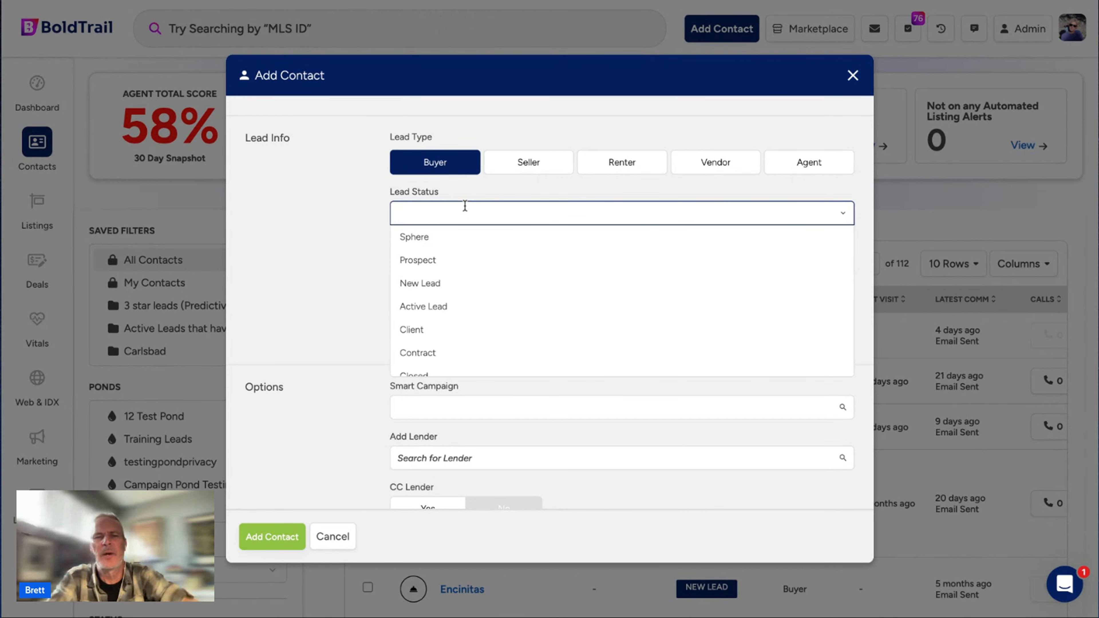
Choose New Lead as the contact's lead status.
{"action": "left_click", "coordinate": [461, 286]}
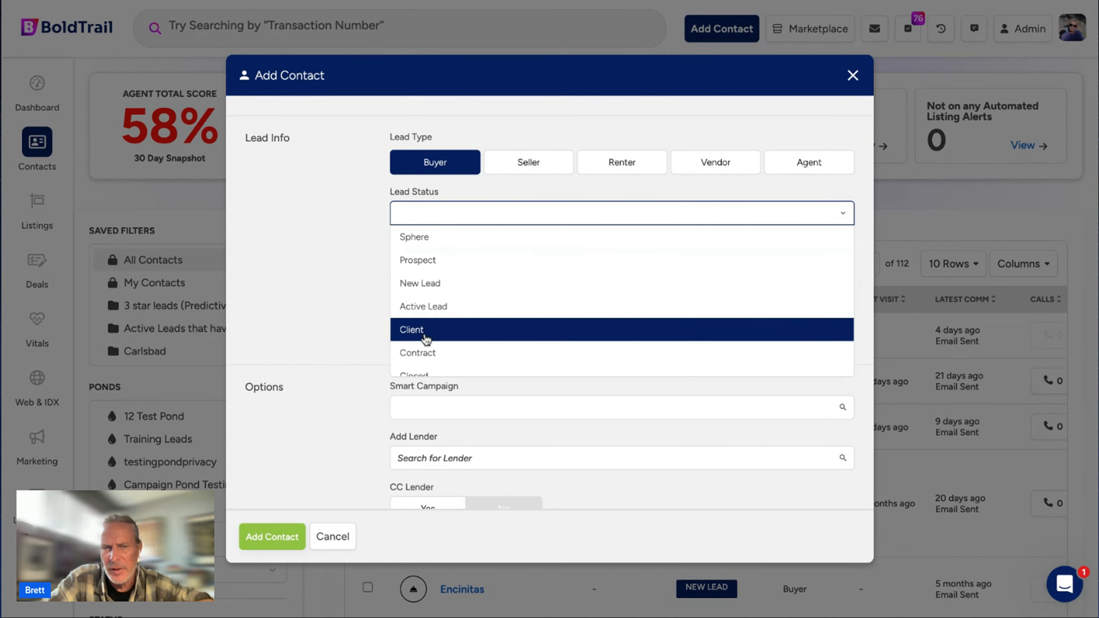
{"action": "scroll", "coordinate": [437, 362], "scroll_direction": "down", "scroll_amount": 1}
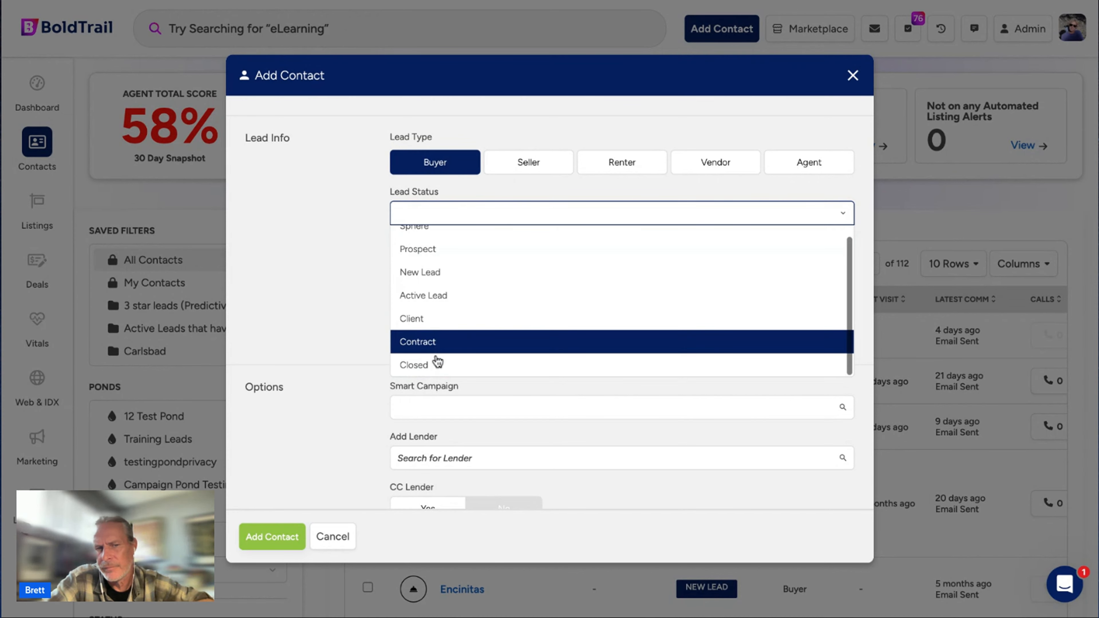
{"action": "scroll", "coordinate": [437, 364], "scroll_direction": "up", "scroll_amount": 1}
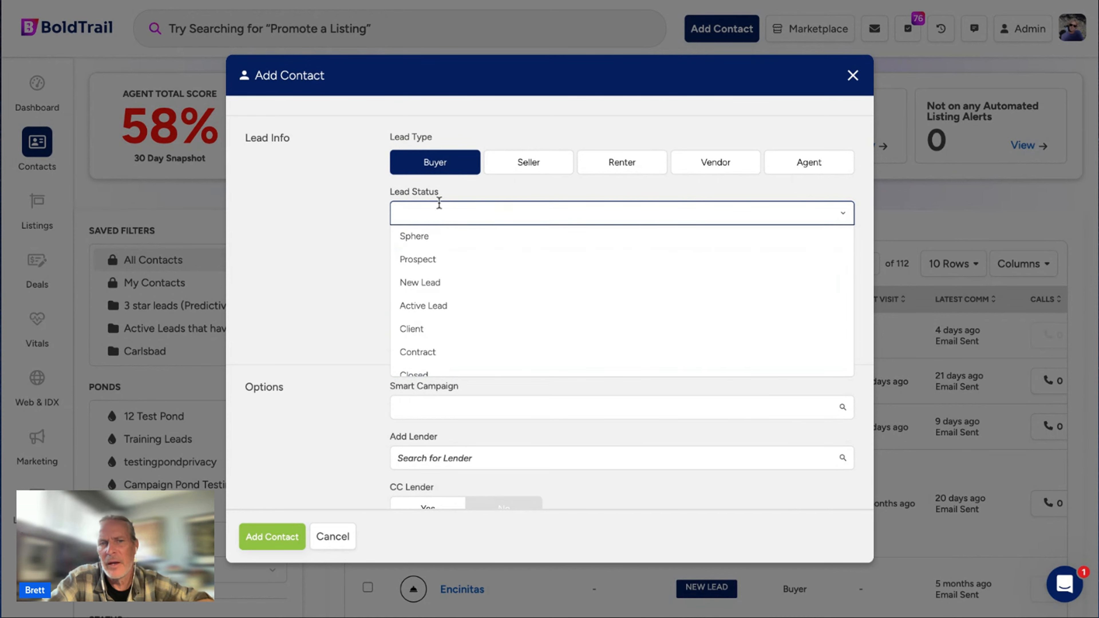
{"action": "left_click", "coordinate": [438, 281]}
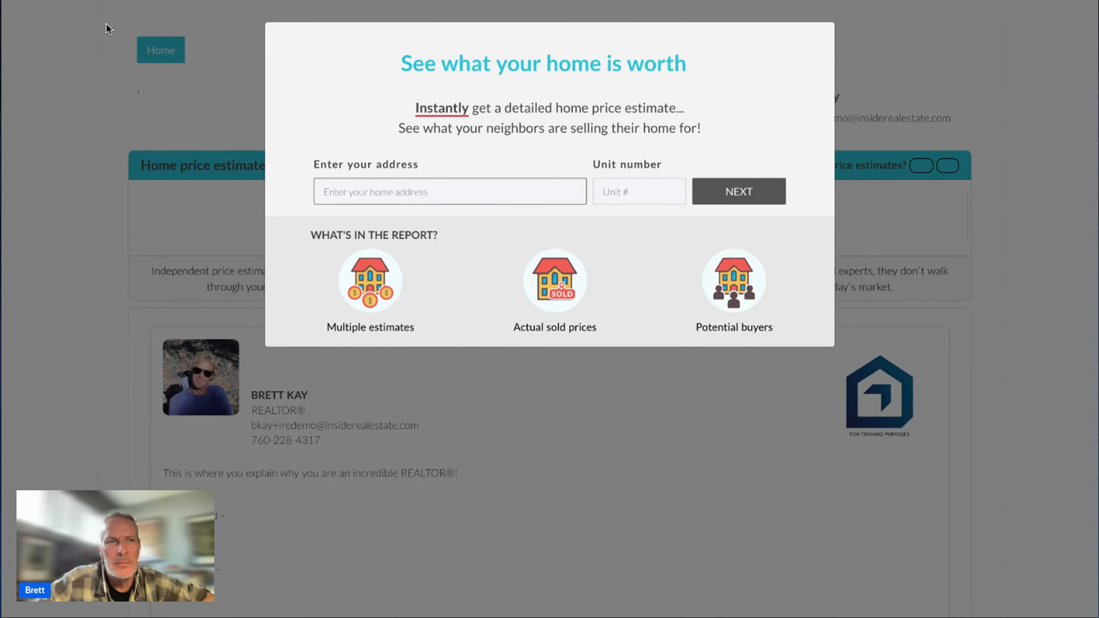
Close the Home Value popup and switch back to the Add Contact form.
{"action": "left_click", "coordinate": [50, 1]}
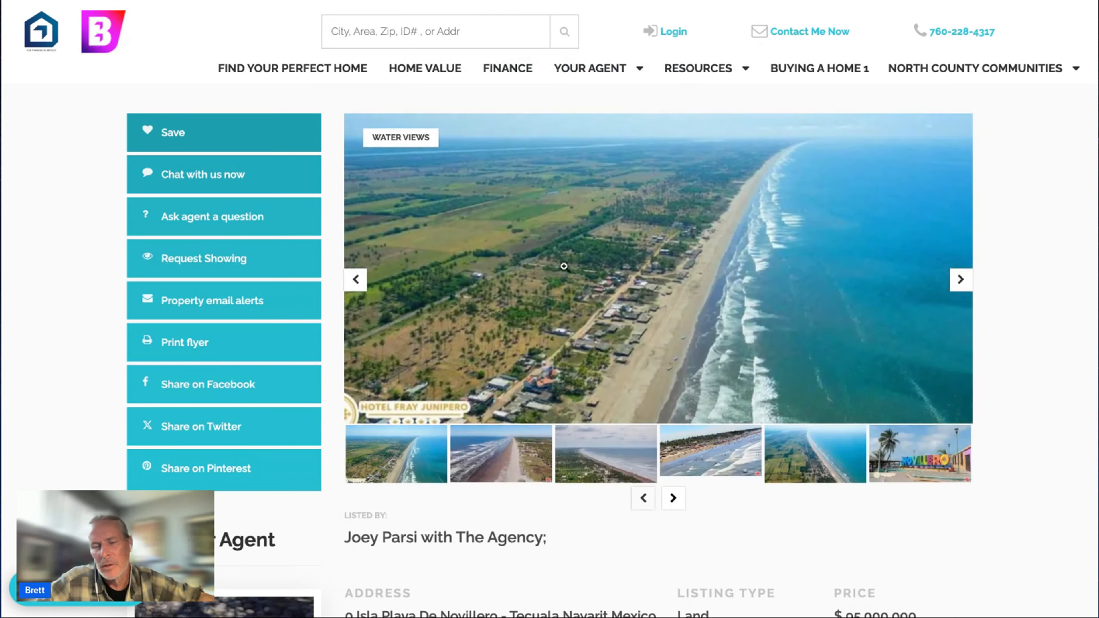
{"action": "left_click", "coordinate": [363, 3]}
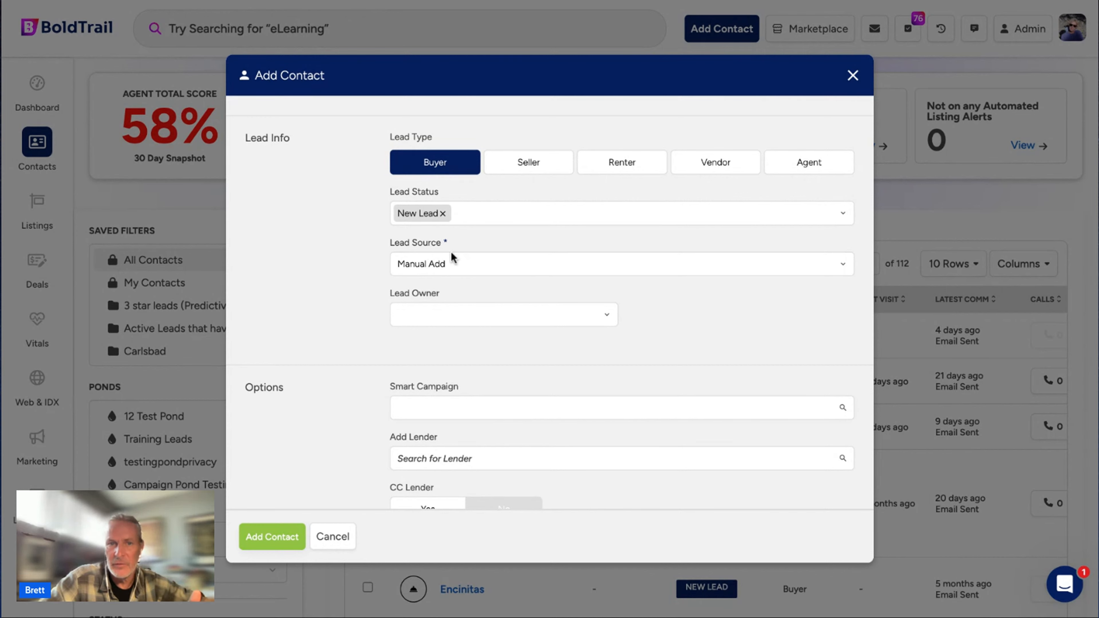
{"action": "left_click", "coordinate": [455, 263]}
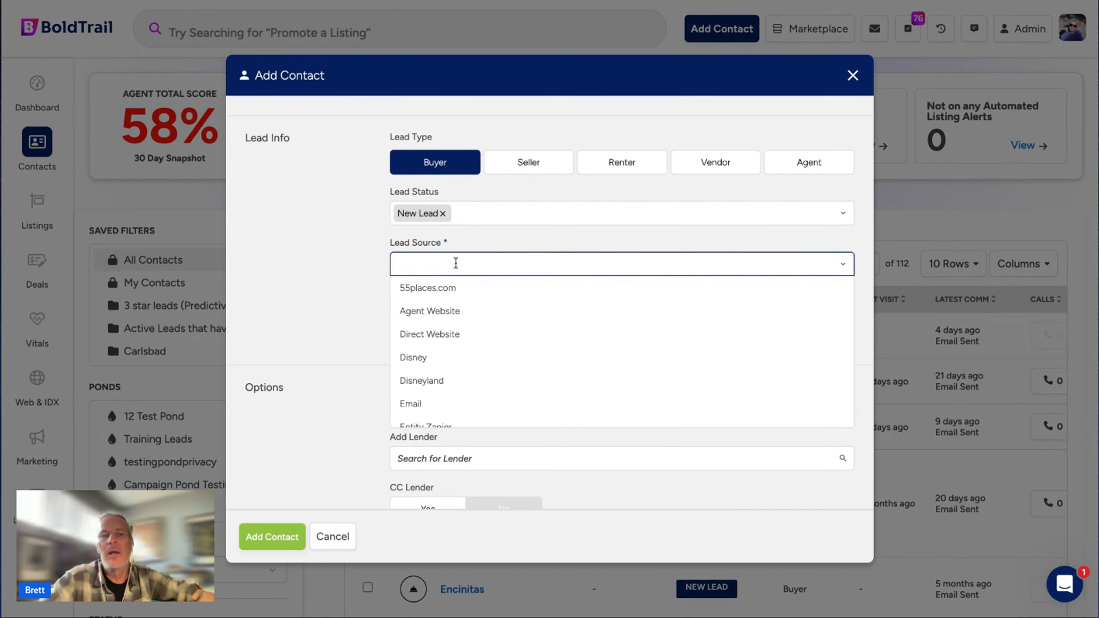
{"action": "type", "text": "manual"}
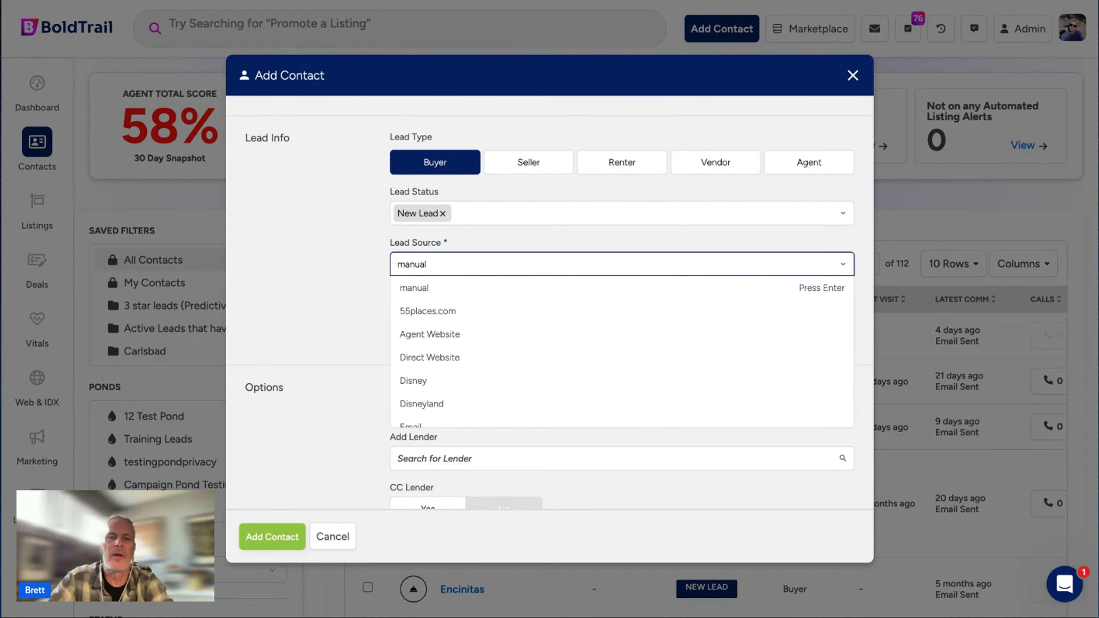
{"action": "left_click", "coordinate": [430, 311]}
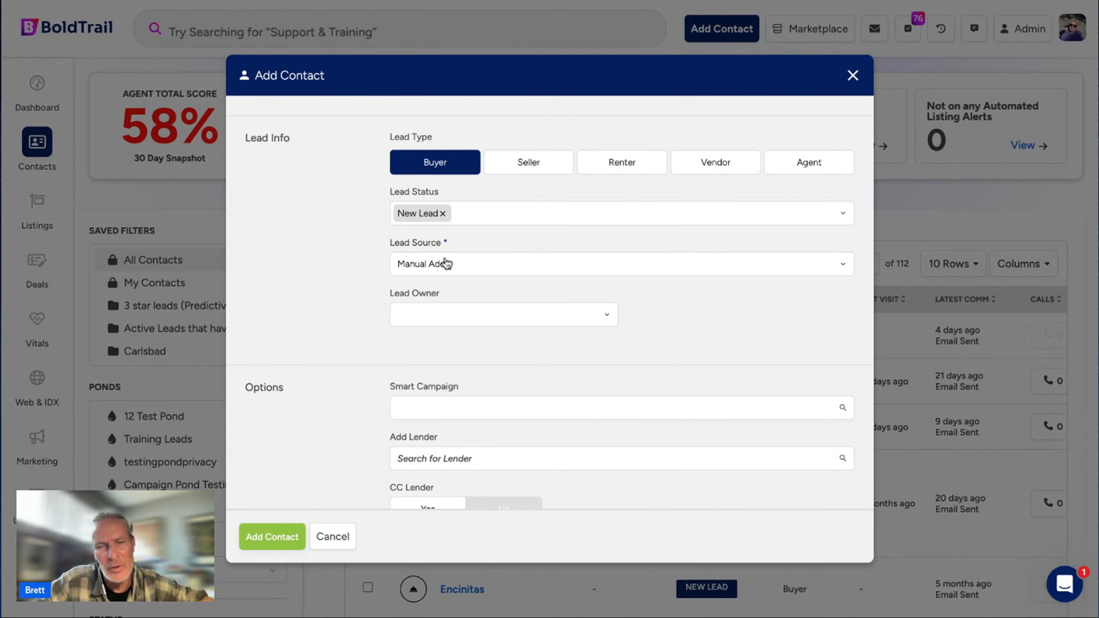
{"action": "scroll", "coordinate": [446, 264], "scroll_direction": "down", "scroll_amount": 2}
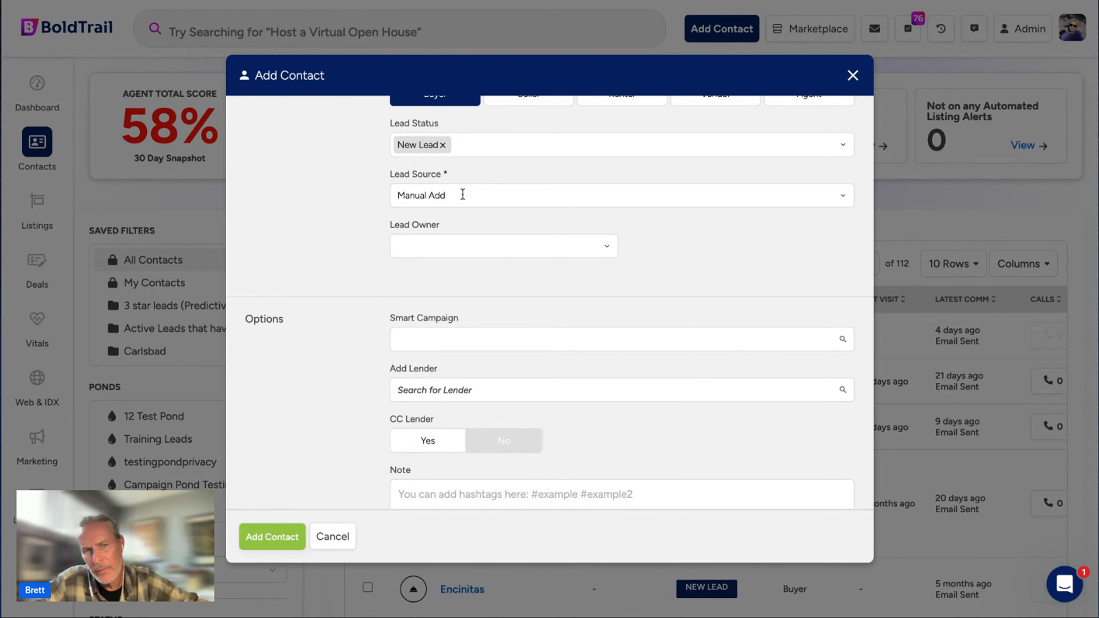
Assign the signed-in agent as the contact's lead owner.
{"action": "left_click", "coordinate": [493, 243]}
{"action": "left_click", "coordinate": [458, 297]}
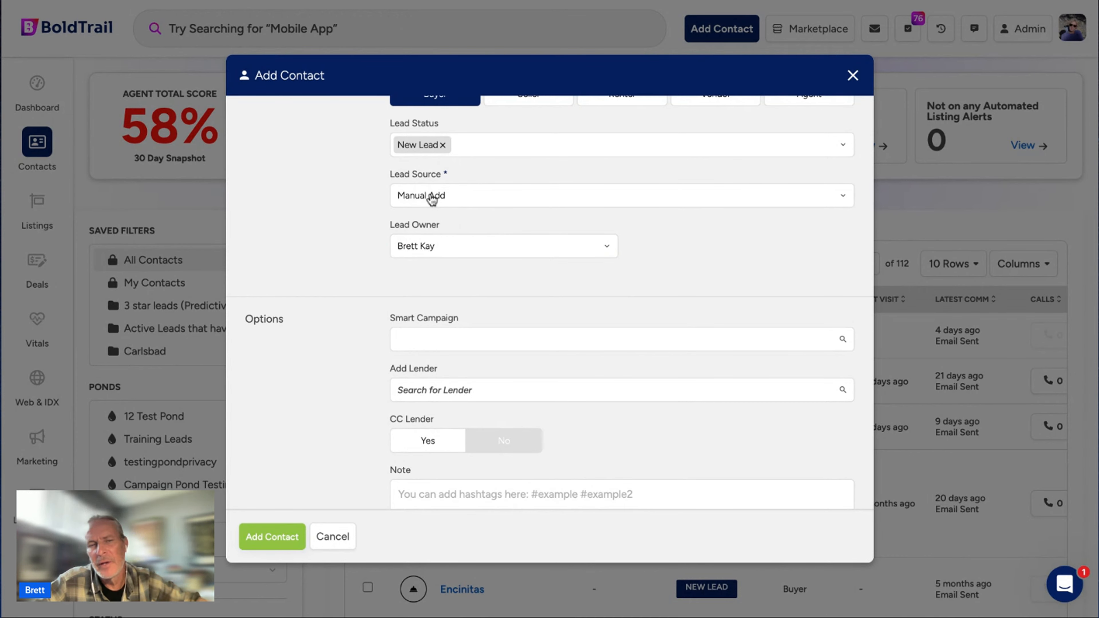
{"action": "scroll", "coordinate": [431, 200], "scroll_direction": "up", "scroll_amount": 2}
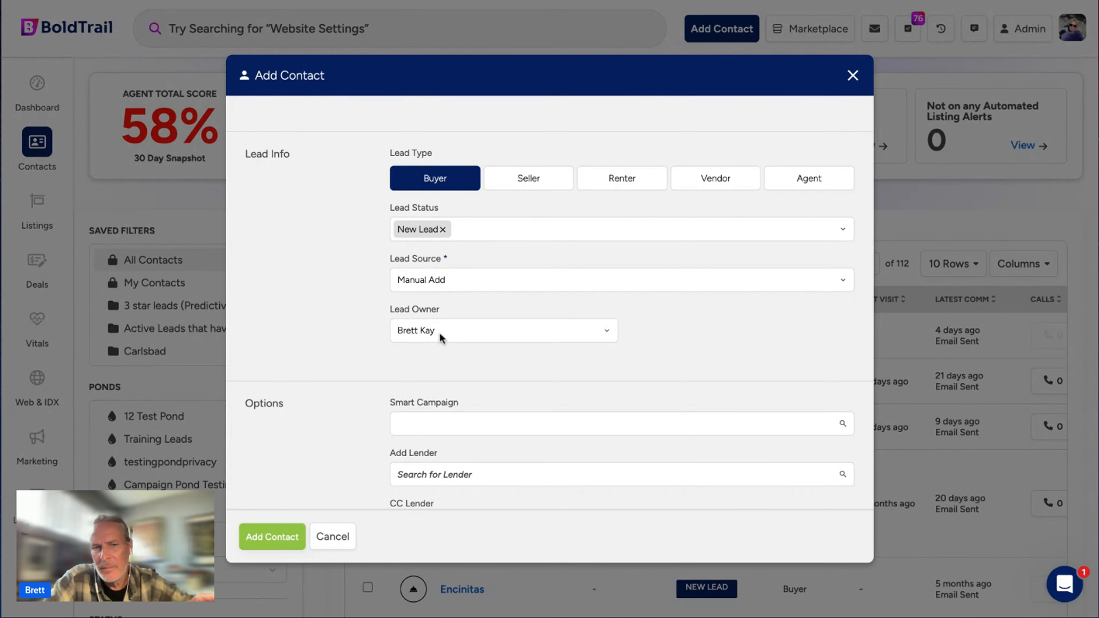
{"action": "scroll", "coordinate": [440, 332], "scroll_direction": "down", "scroll_amount": 5}
{"action": "left_click", "coordinate": [488, 226]}
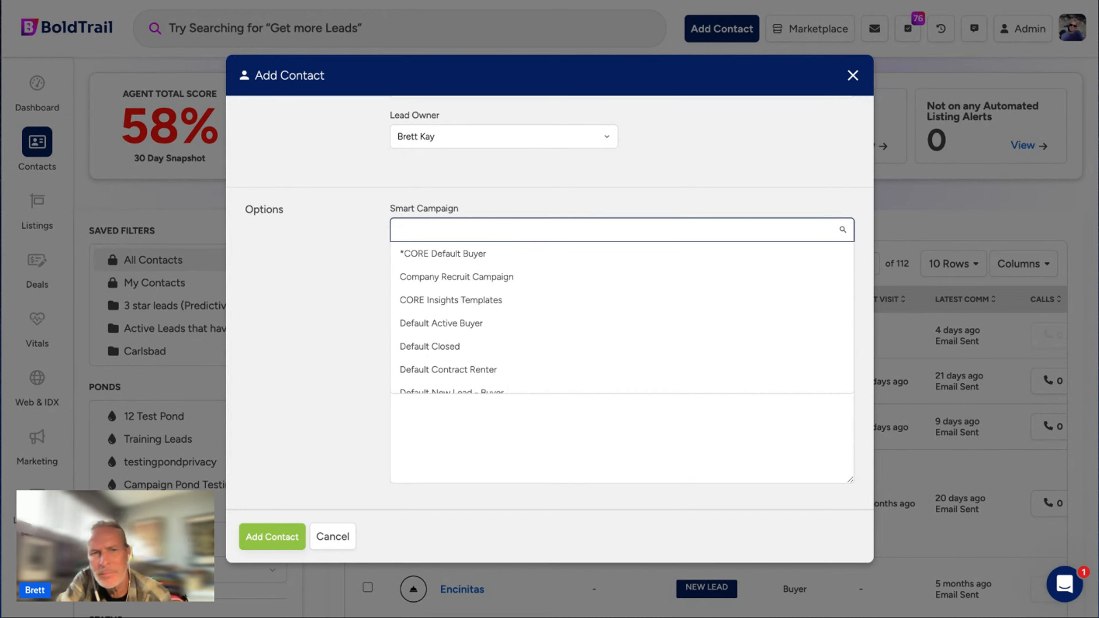
Select *CORE Default Buyer in the Smart Campaign dropdown.
{"action": "left_click", "coordinate": [569, 179]}
{"action": "scroll", "coordinate": [571, 180], "scroll_direction": "up", "scroll_amount": 5}
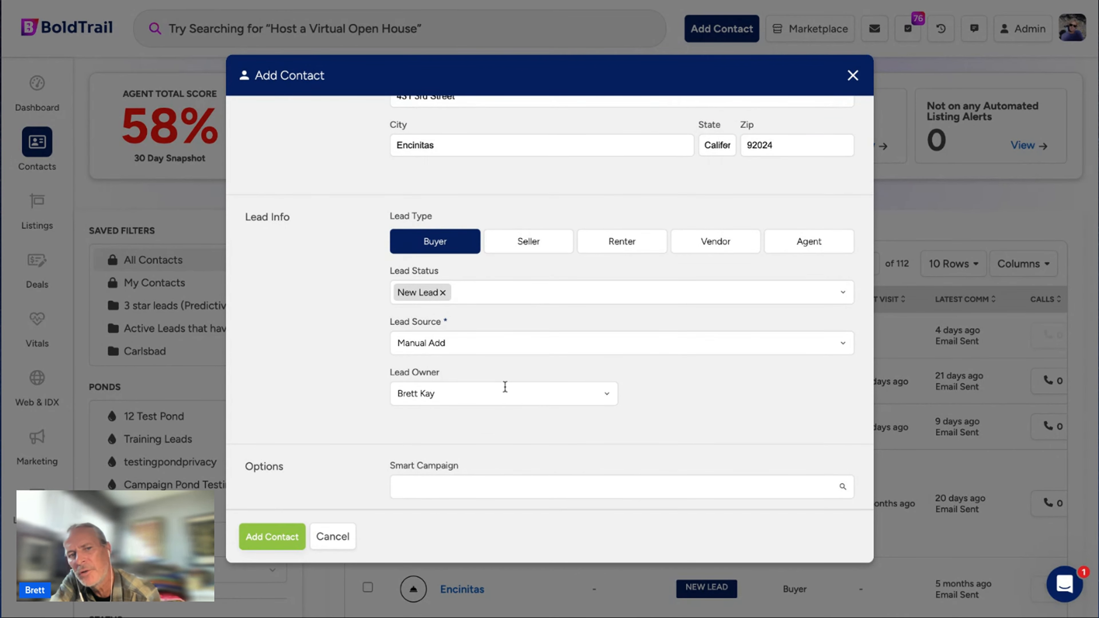
{"action": "scroll", "coordinate": [503, 385], "scroll_direction": "down", "scroll_amount": 5}
{"action": "left_click", "coordinate": [481, 260]}
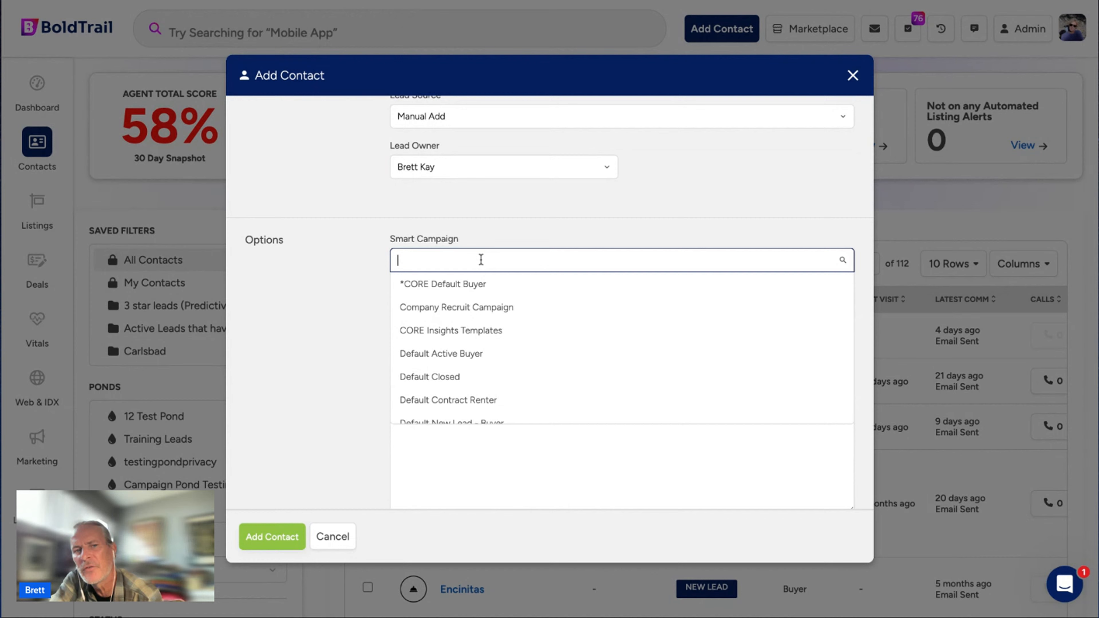
{"action": "left_click", "coordinate": [485, 290]}
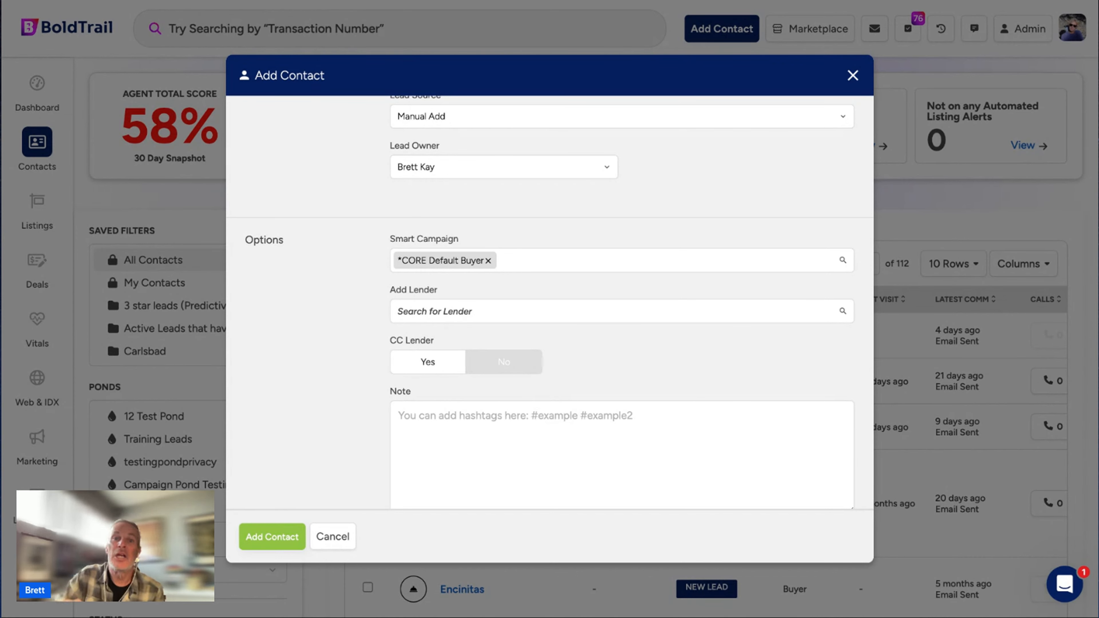
Leave the contact page for the dashboard and bring up the Tasks (76) list.
{"action": "scroll", "coordinate": [543, 259], "scroll_direction": "up", "scroll_amount": 10}
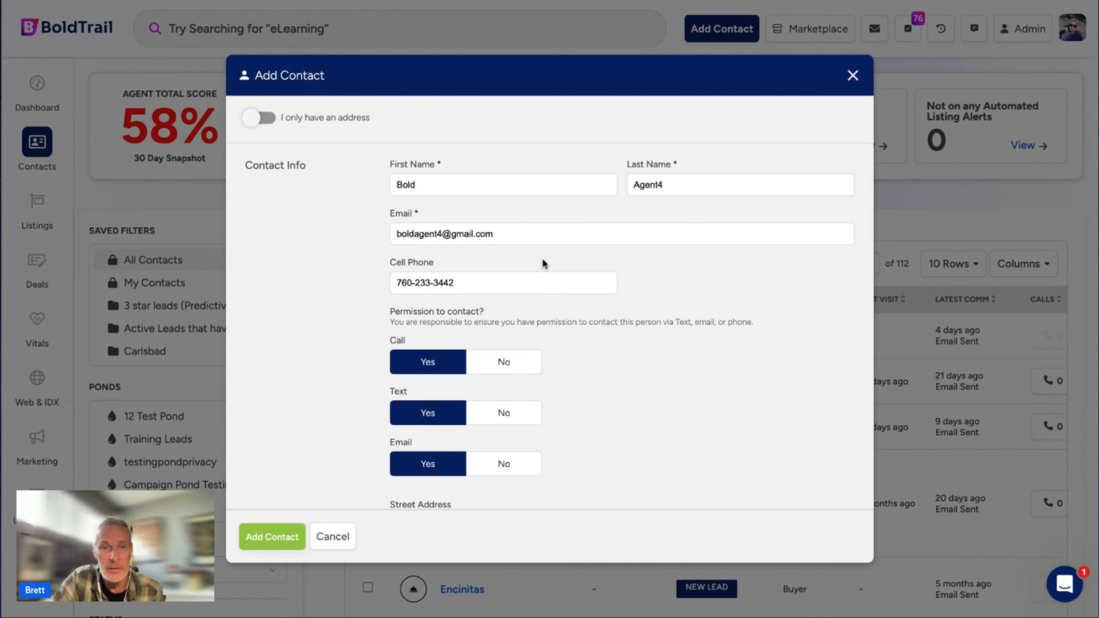
{"action": "triple_click", "coordinate": [519, 232]}
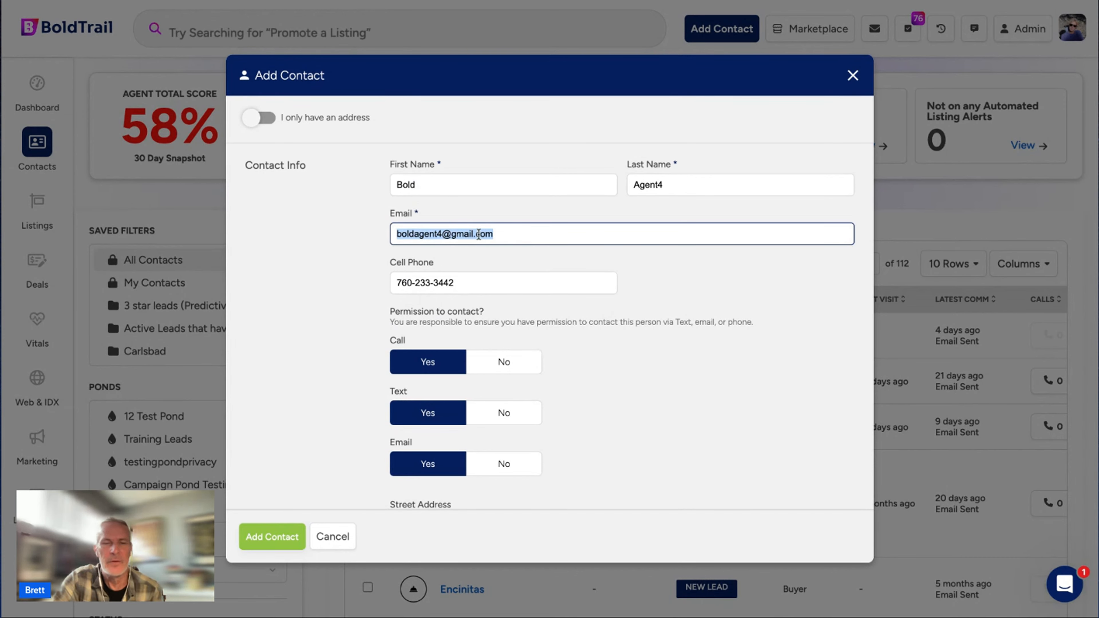
{"action": "scroll", "coordinate": [478, 239], "scroll_direction": "down", "scroll_amount": 10}
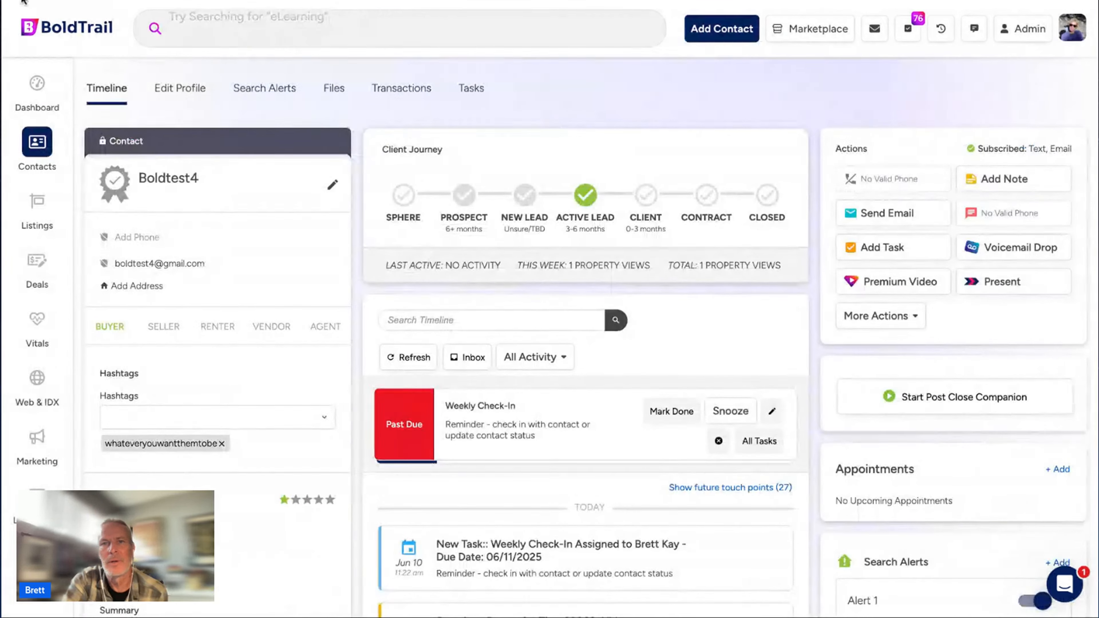
{"action": "left_click", "coordinate": [39, 95]}
{"action": "scroll", "coordinate": [350, 393], "scroll_direction": "down", "scroll_amount": 1}
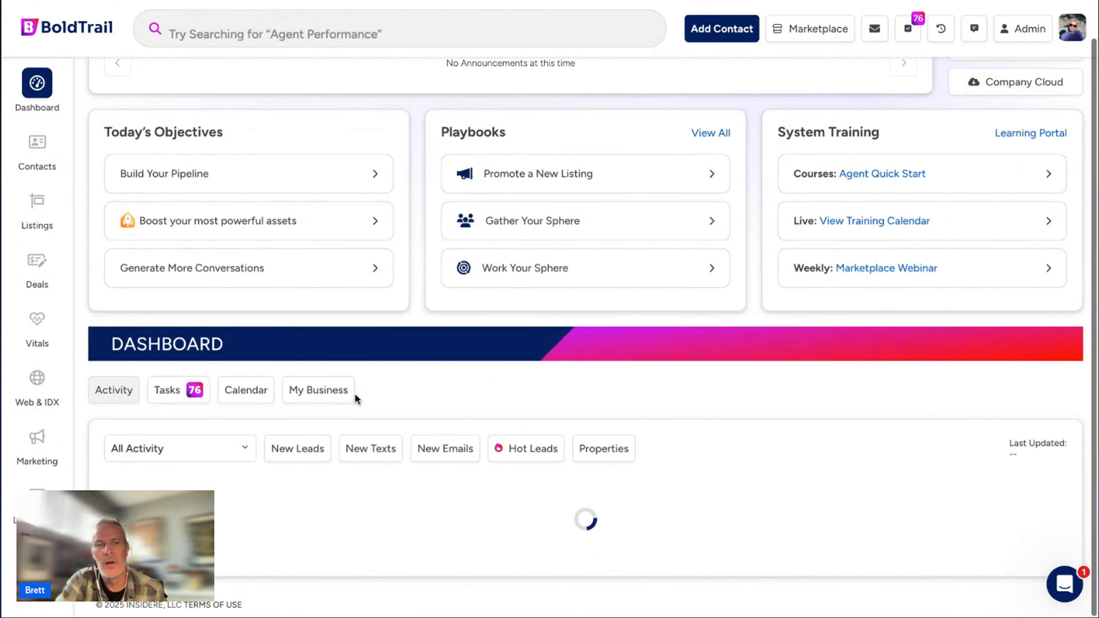
{"action": "left_click", "coordinate": [165, 390]}
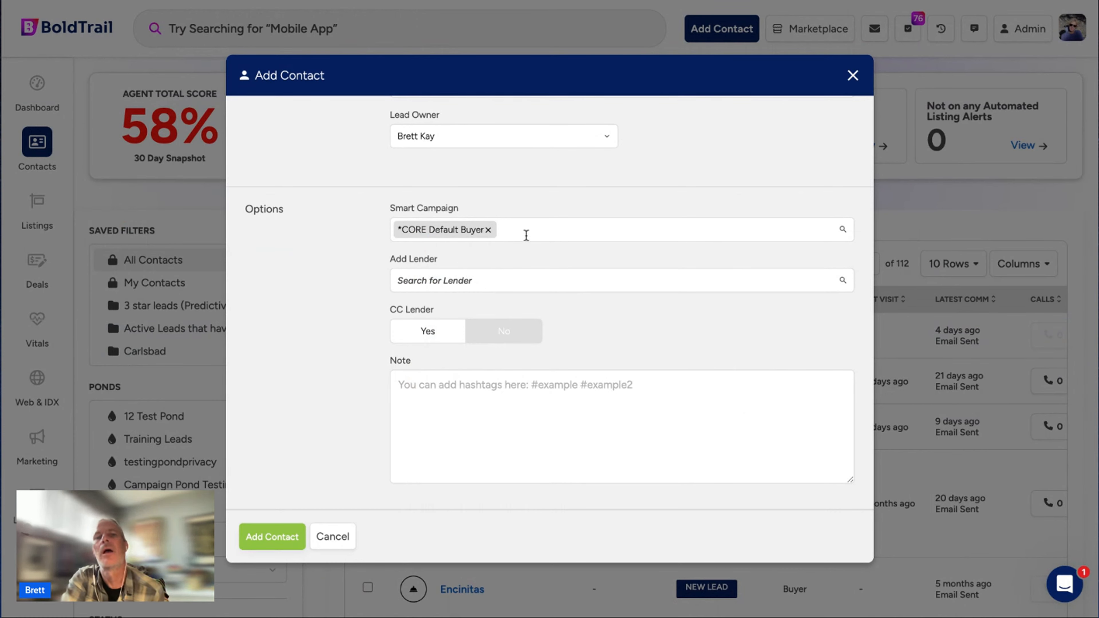
Assign the *CORE Default Buyer campaign and write the note 'single story with no front step. wants pool, big backyard'.
{"action": "left_click", "coordinate": [526, 235]}
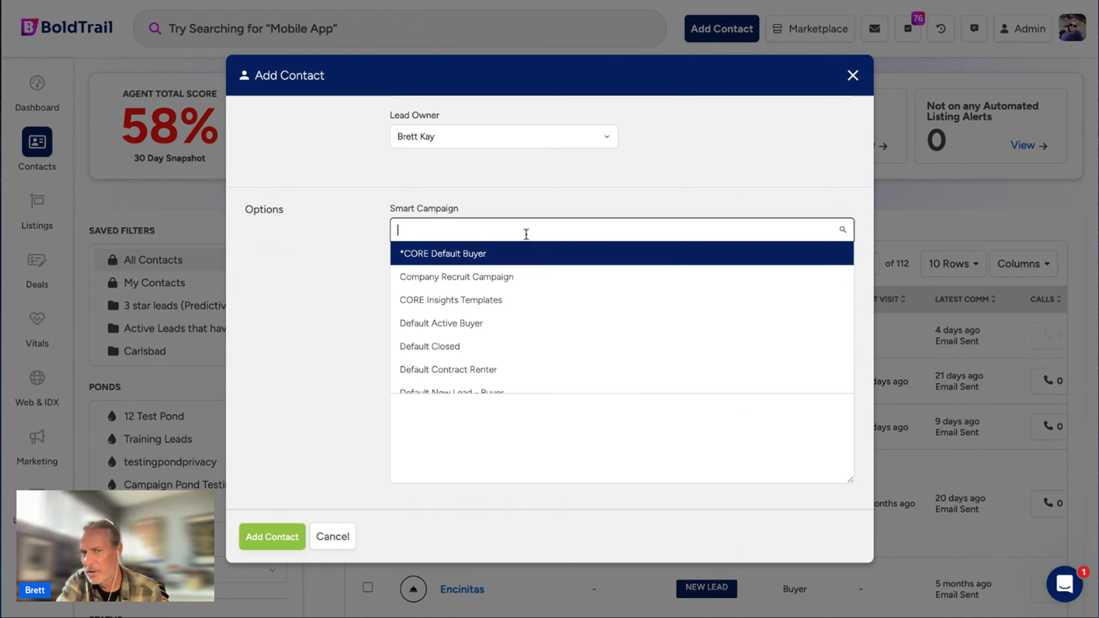
{"action": "left_click", "coordinate": [473, 262]}
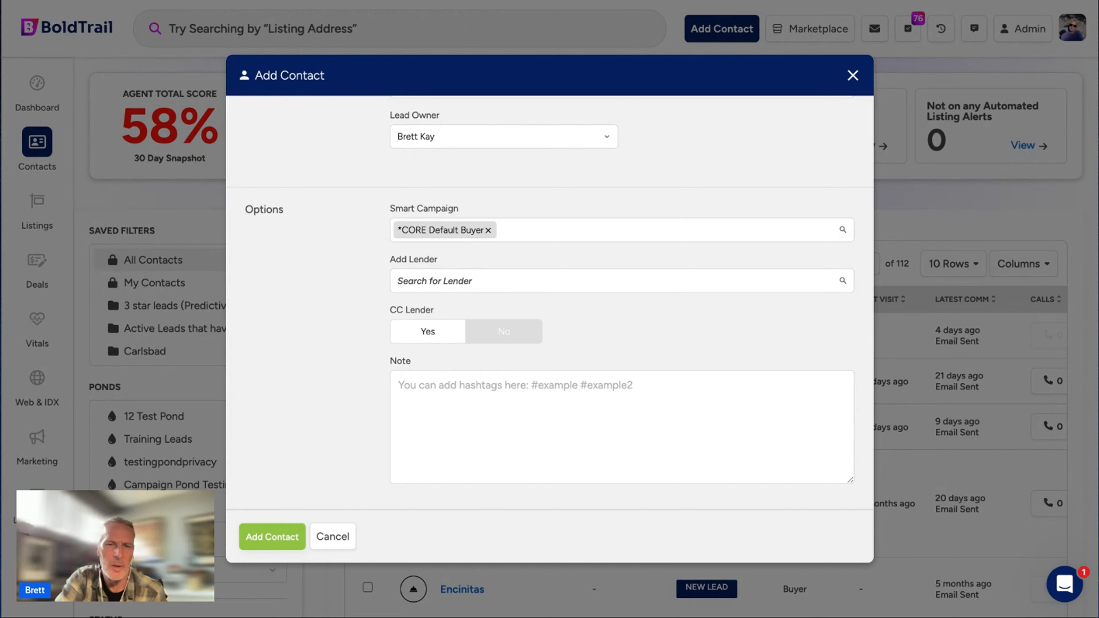
{"action": "left_click", "coordinate": [448, 383]}
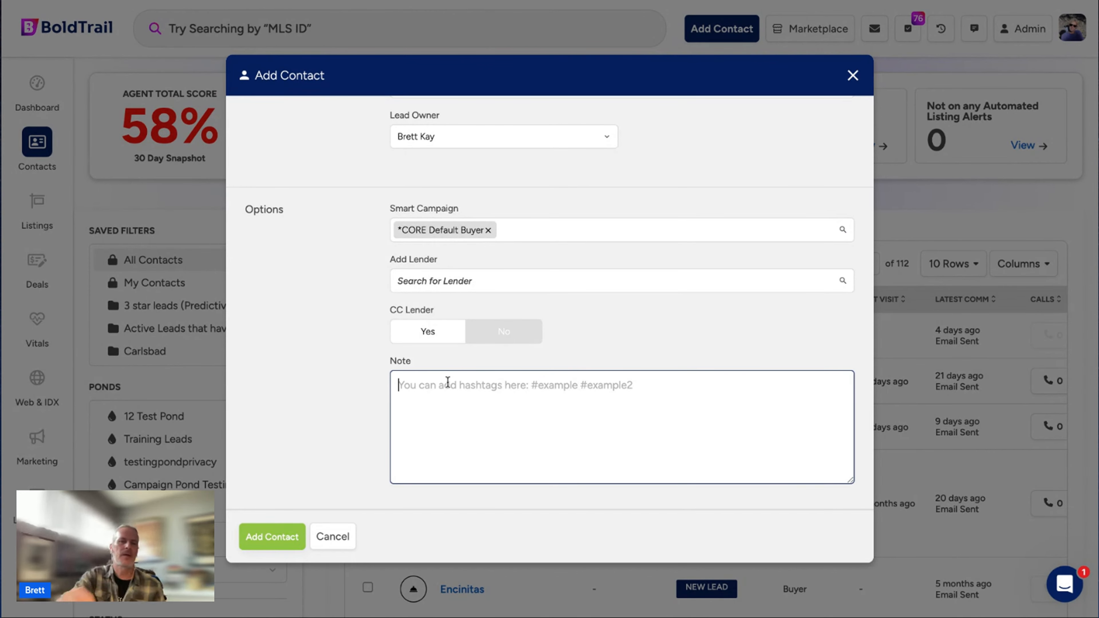
{"action": "type", "text": "singl"}
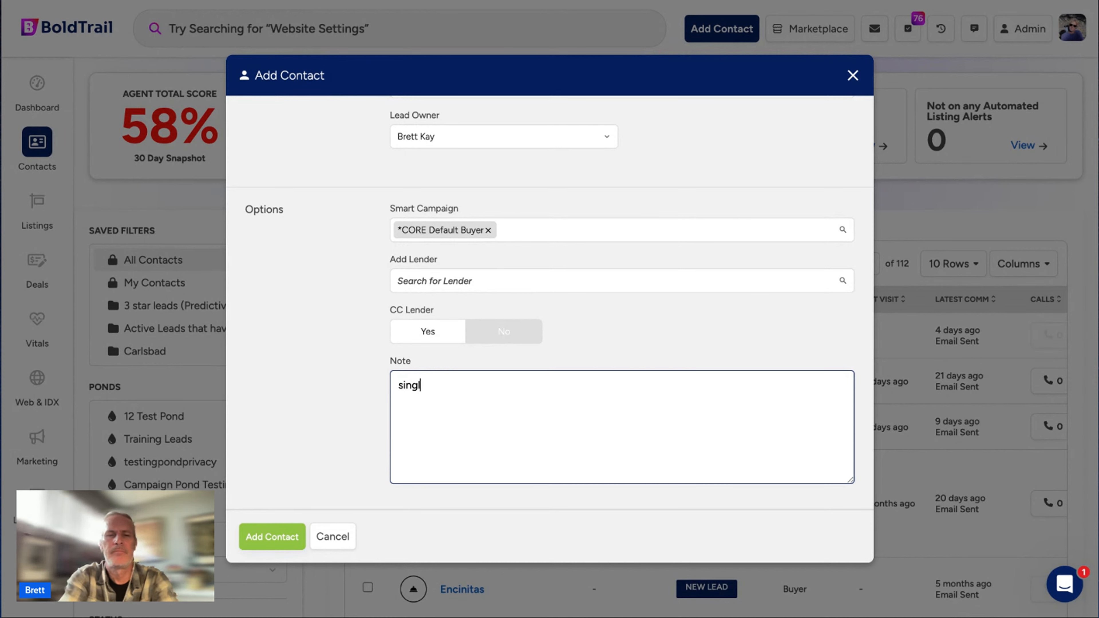
{"action": "type", "text": "e story"}
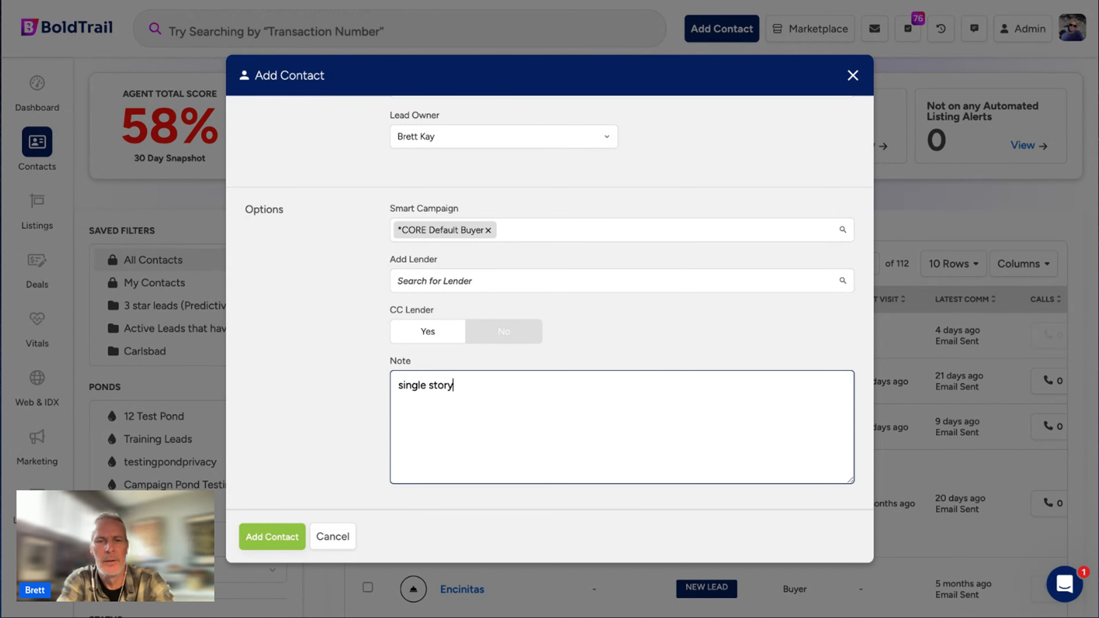
{"action": "type", "text": " with"}
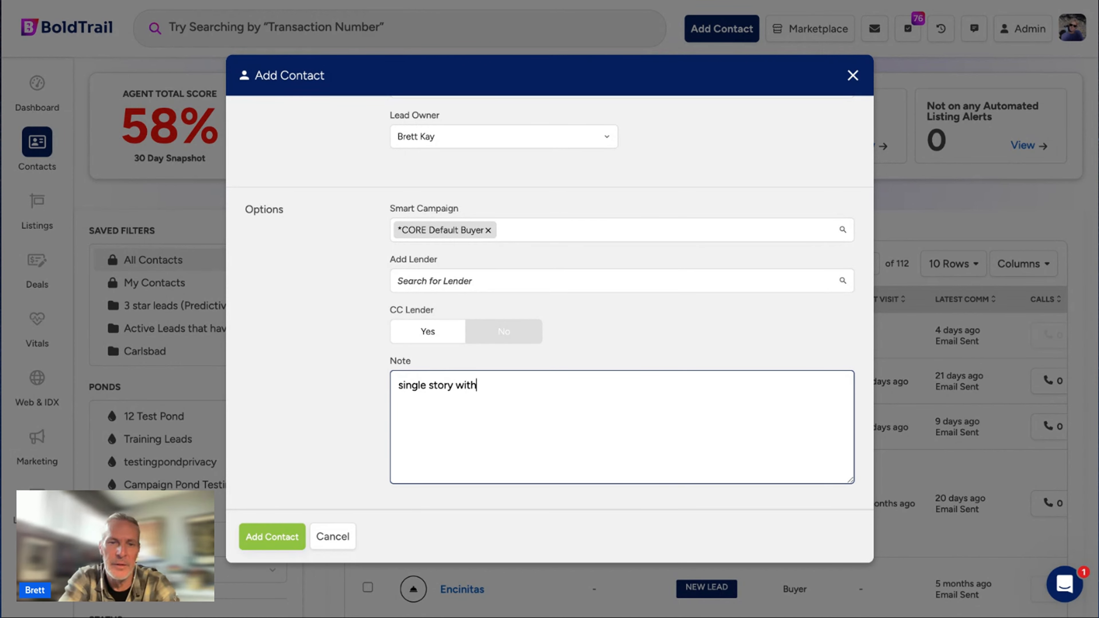
{"action": "type", "text": " no front ste"}
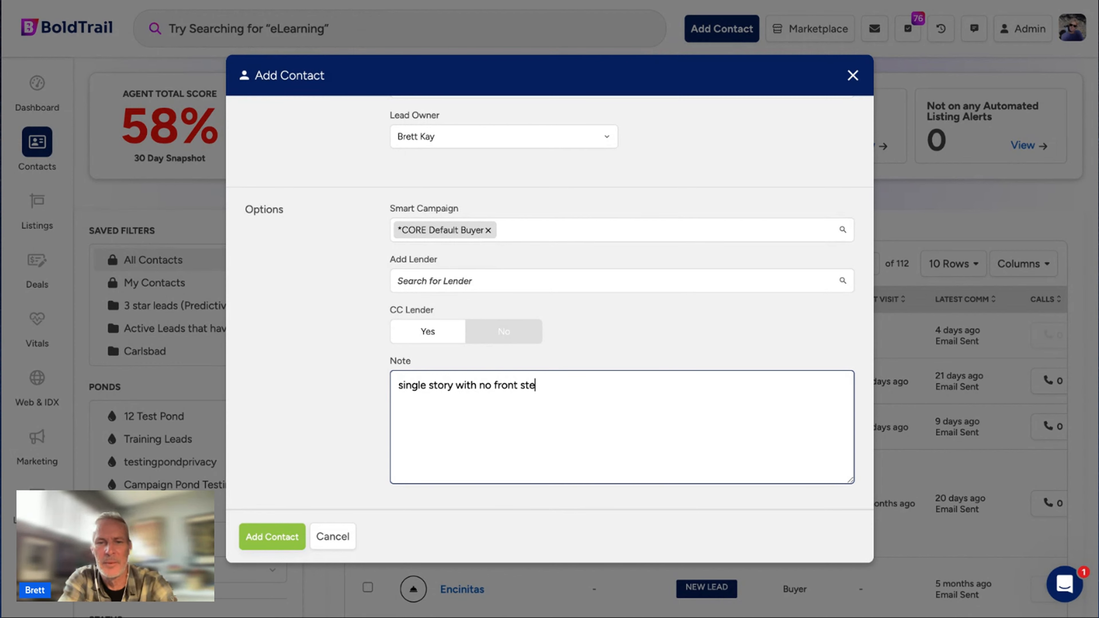
{"action": "type", "text": "p."}
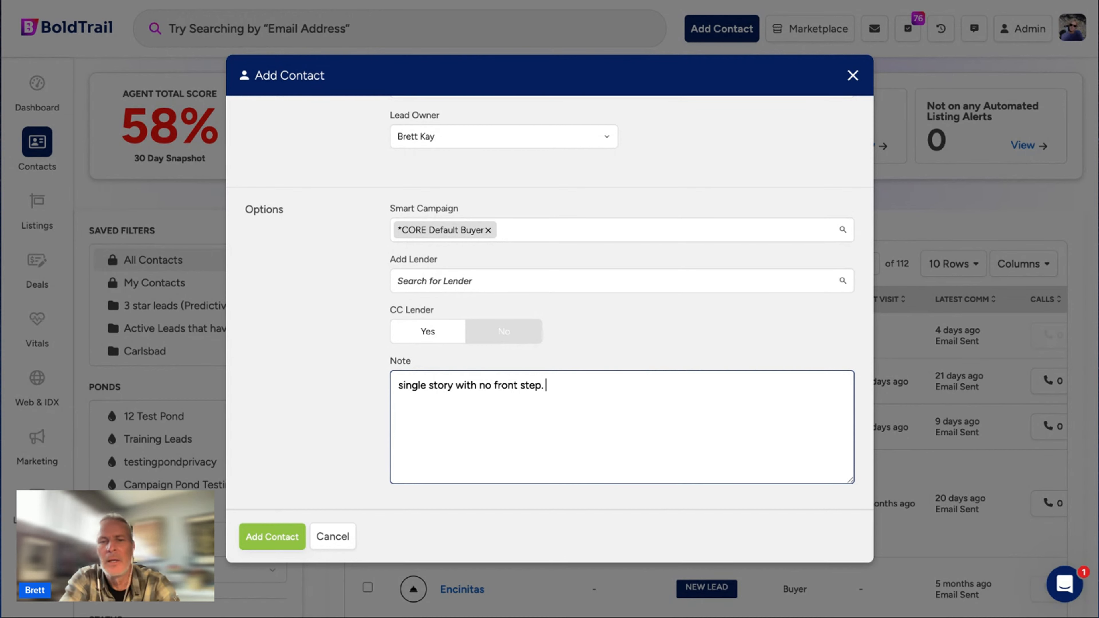
{"action": "type", "text": " wa"}
{"action": "key", "text": "BackSpace"}
{"action": "type", "text": "wants p"}
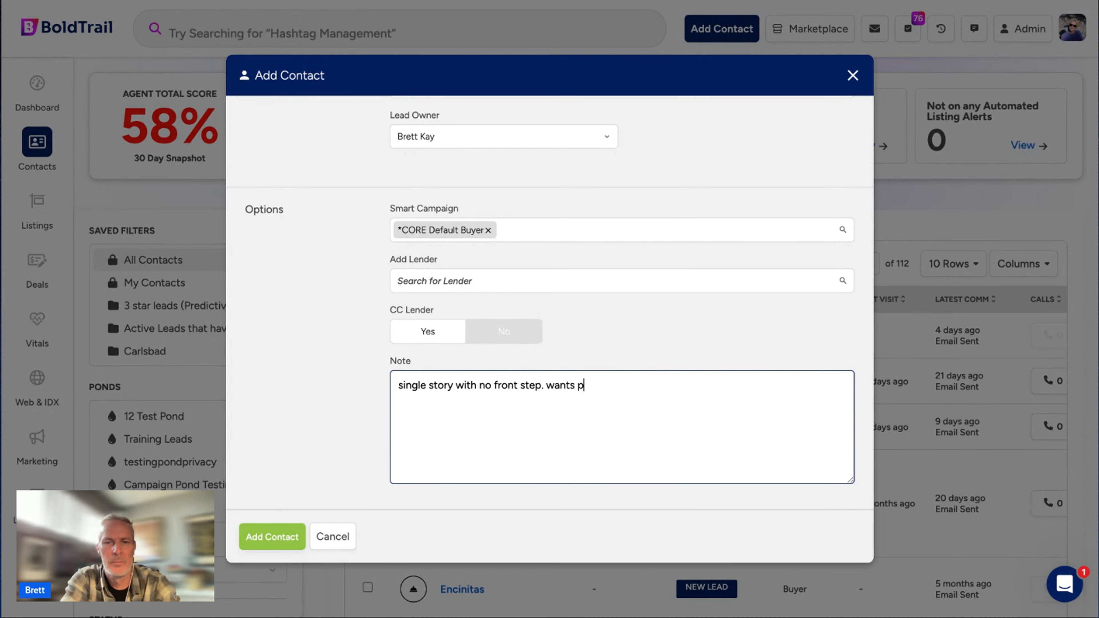
{"action": "type", "text": "pol"}
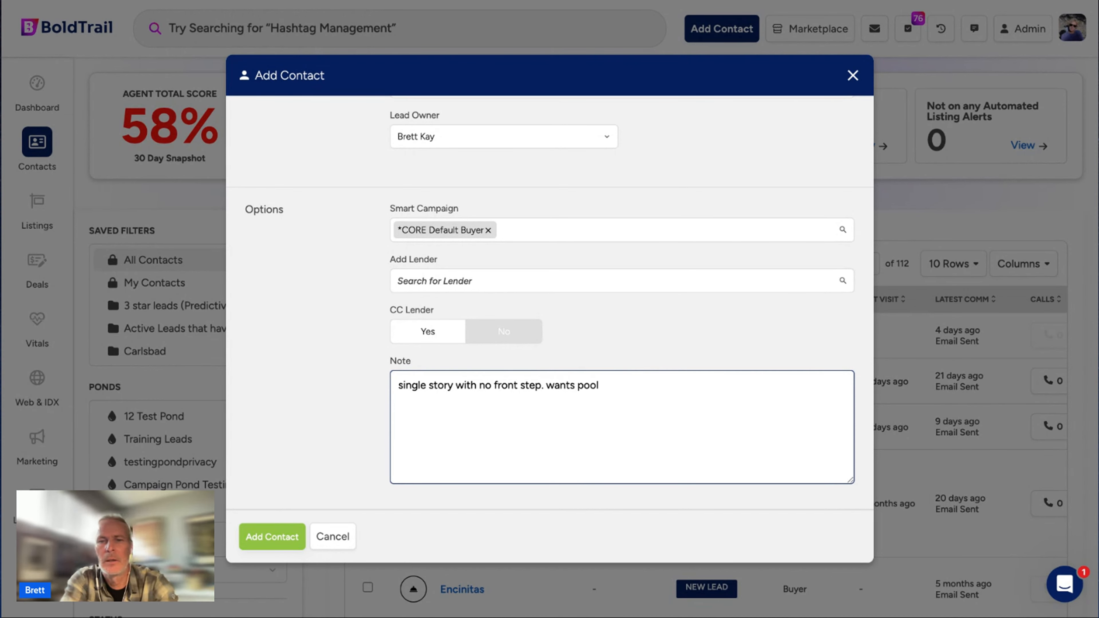
{"action": "type", "text": ", big"}
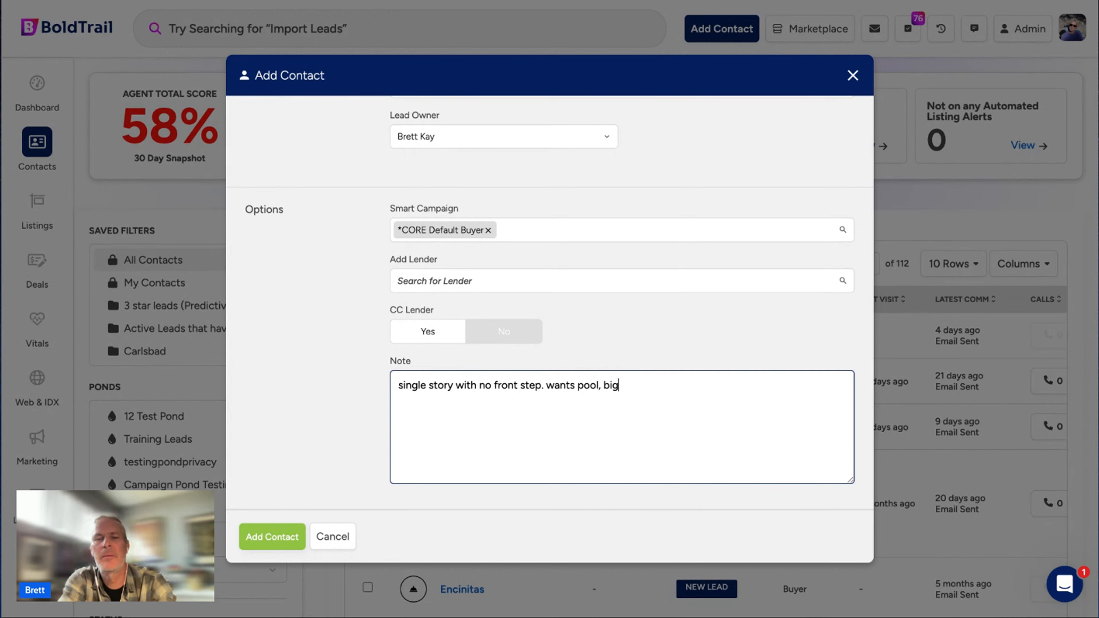
{"action": "type", "text": " backyard."}
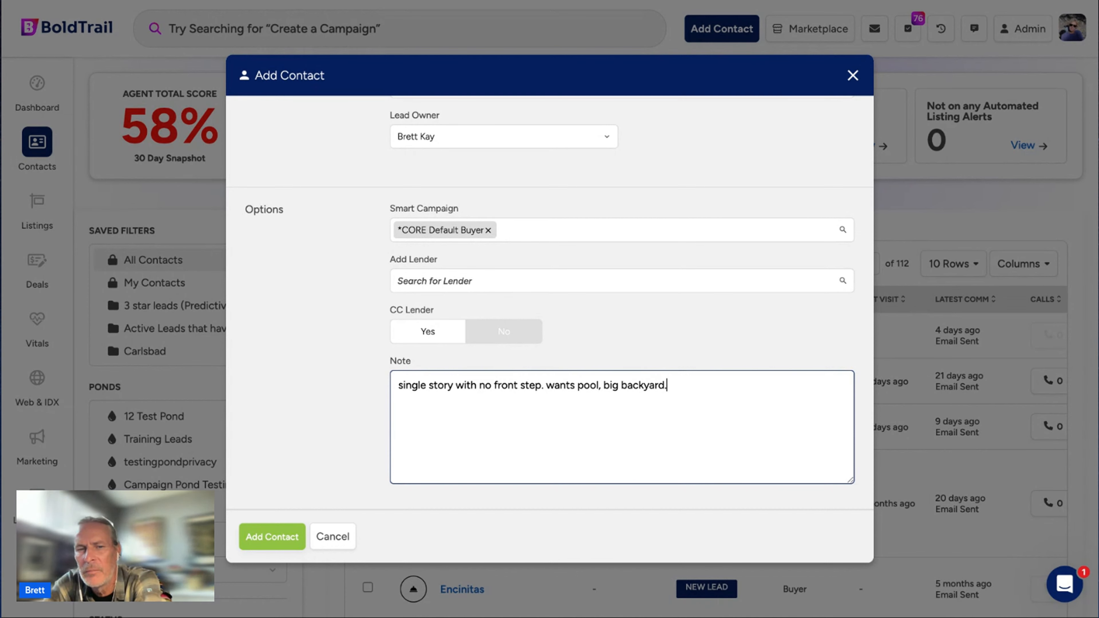
Tidy the end of the note and start a new line beginning with #.
{"action": "left_click_drag", "start_coordinate": [669, 385], "coordinate": [363, 385]}
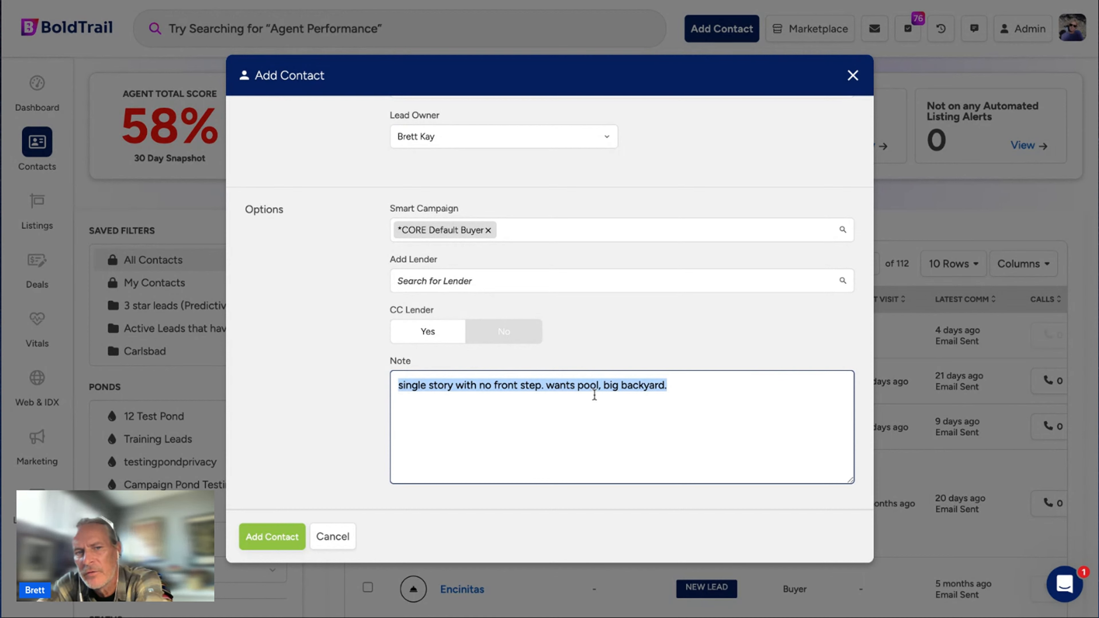
{"action": "left_click", "coordinate": [687, 380]}
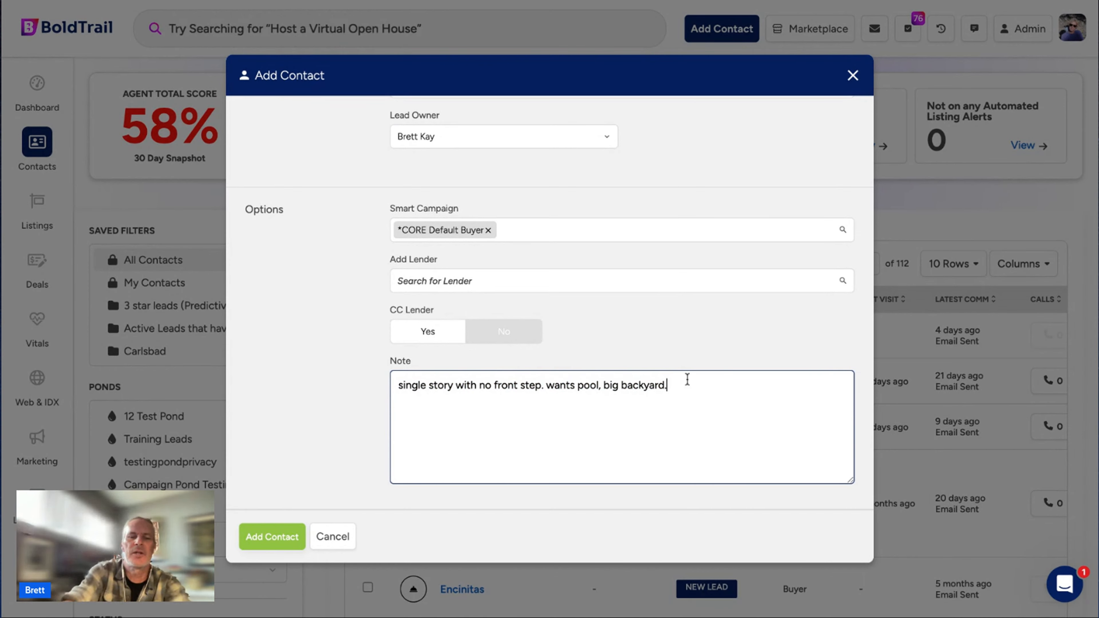
{"action": "key", "text": "BackSpace"}
{"action": "key", "text": "Return"}
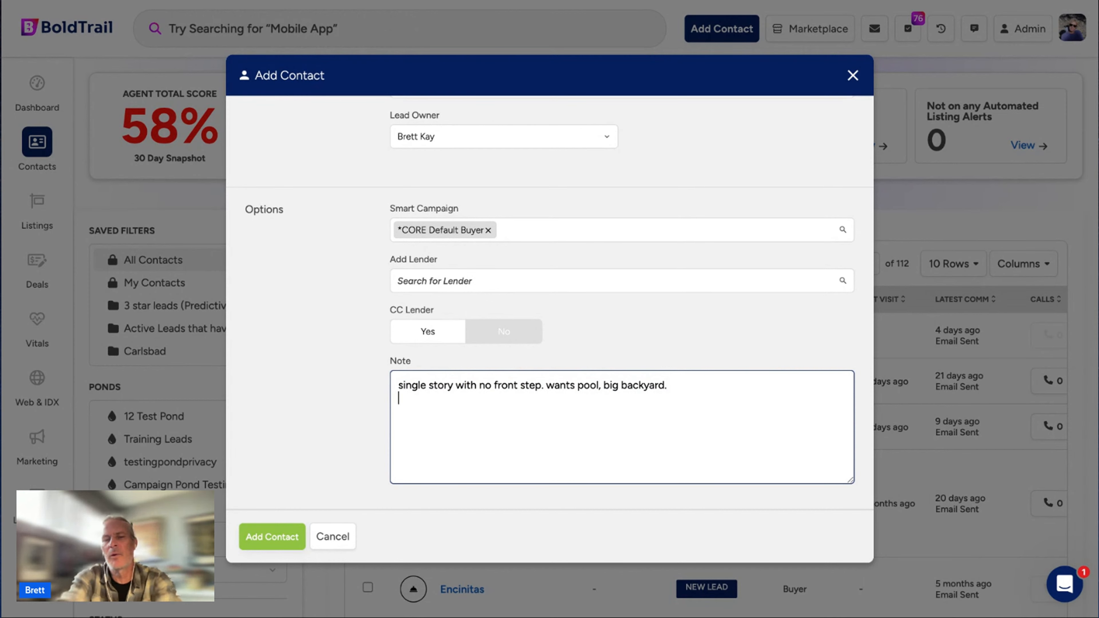
{"action": "type", "text": "@"}
{"action": "key", "text": "BackSpace"}
{"action": "type", "text": "#"}
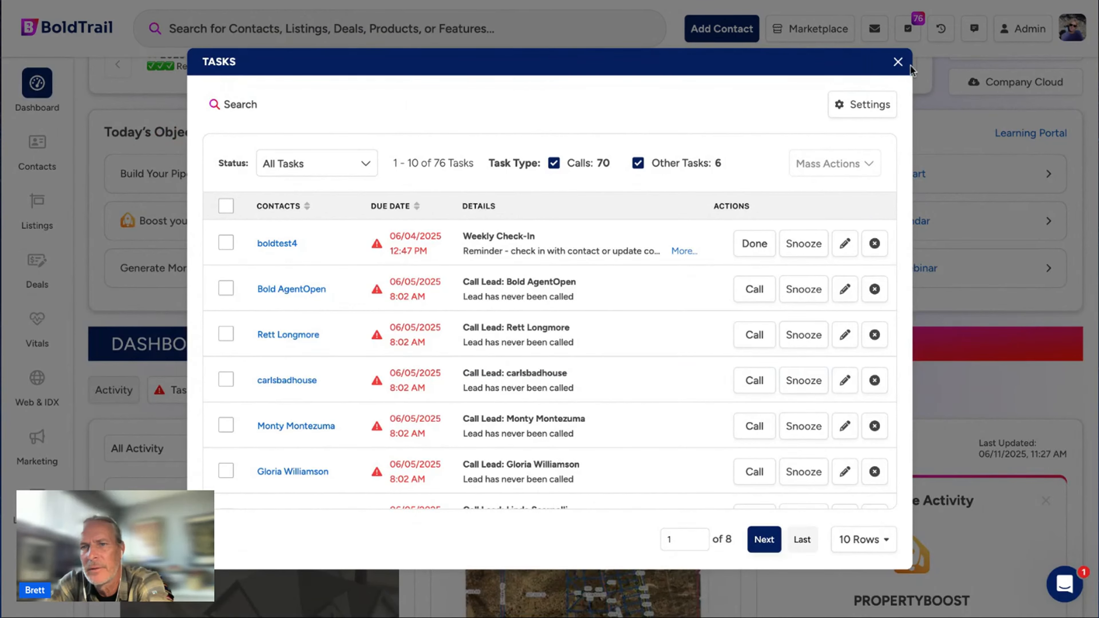
Close the task list and add the 1to3months hashtag to the contact.
{"action": "left_click", "coordinate": [898, 61]}
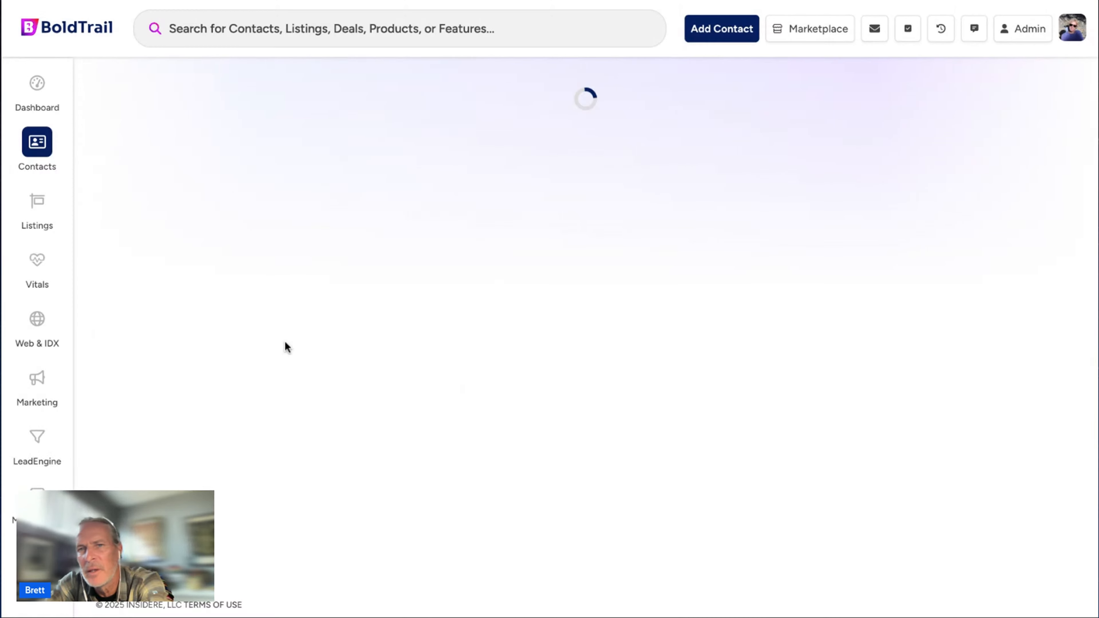
{"action": "left_click", "coordinate": [145, 411]}
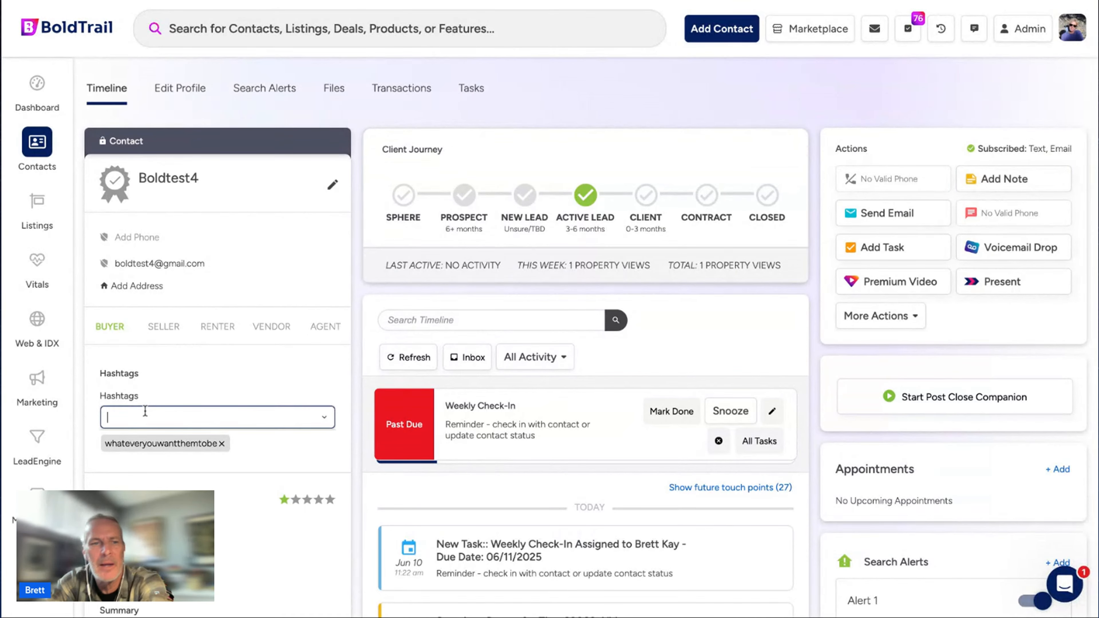
{"action": "type", "text": "1to3"}
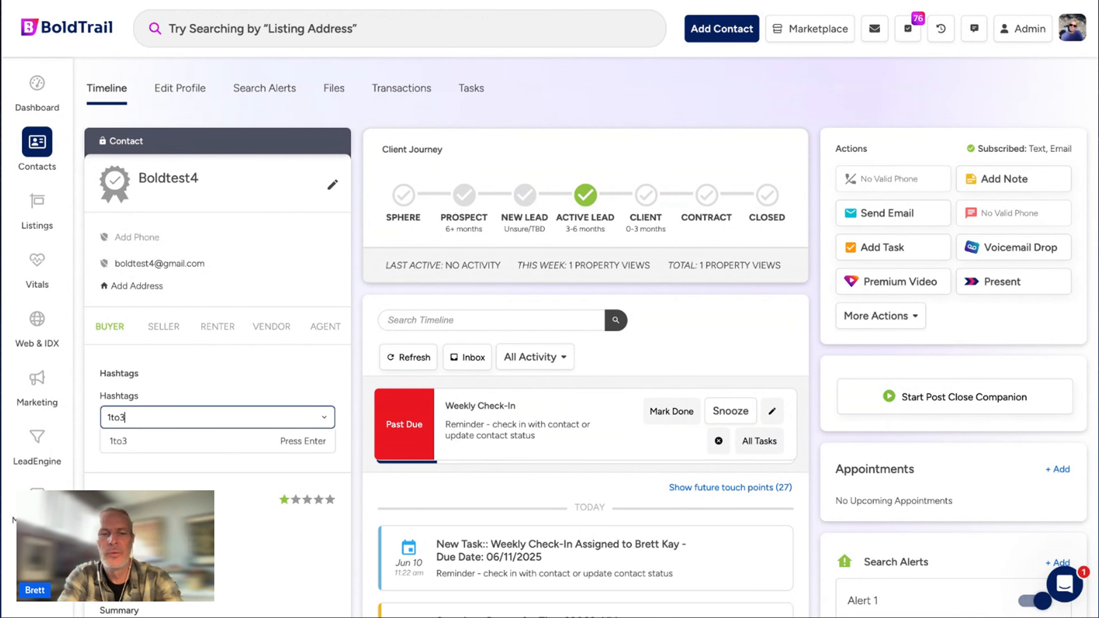
{"action": "type", "text": "months"}
{"action": "key", "text": "Return"}
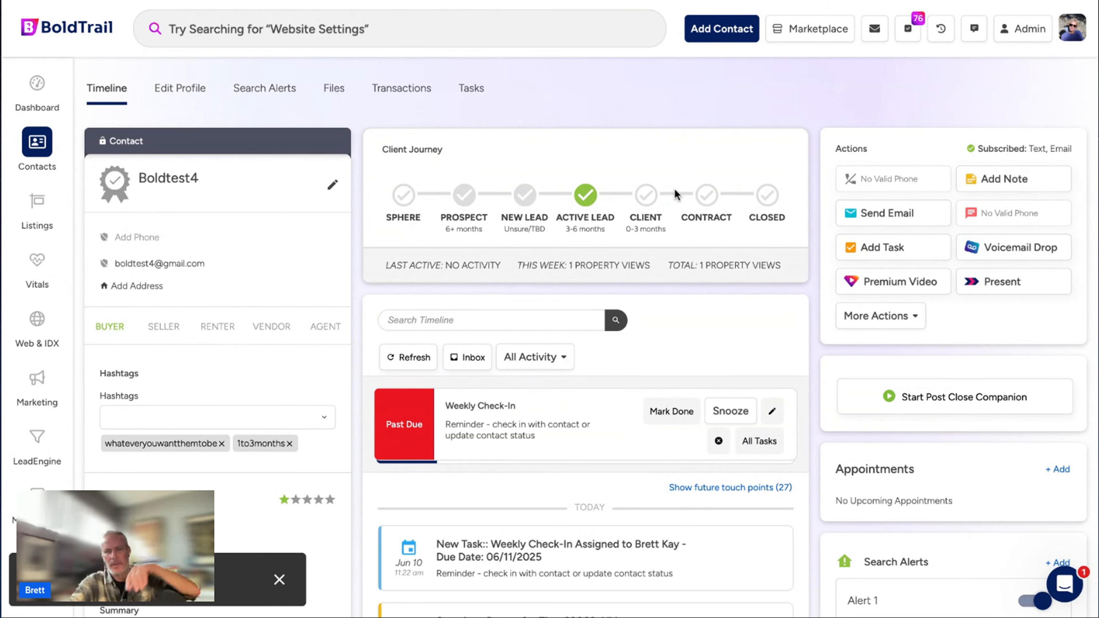
Start a second hashtag entry for pool, clearing the mistyped text.
{"action": "left_click", "coordinate": [105, 426]}
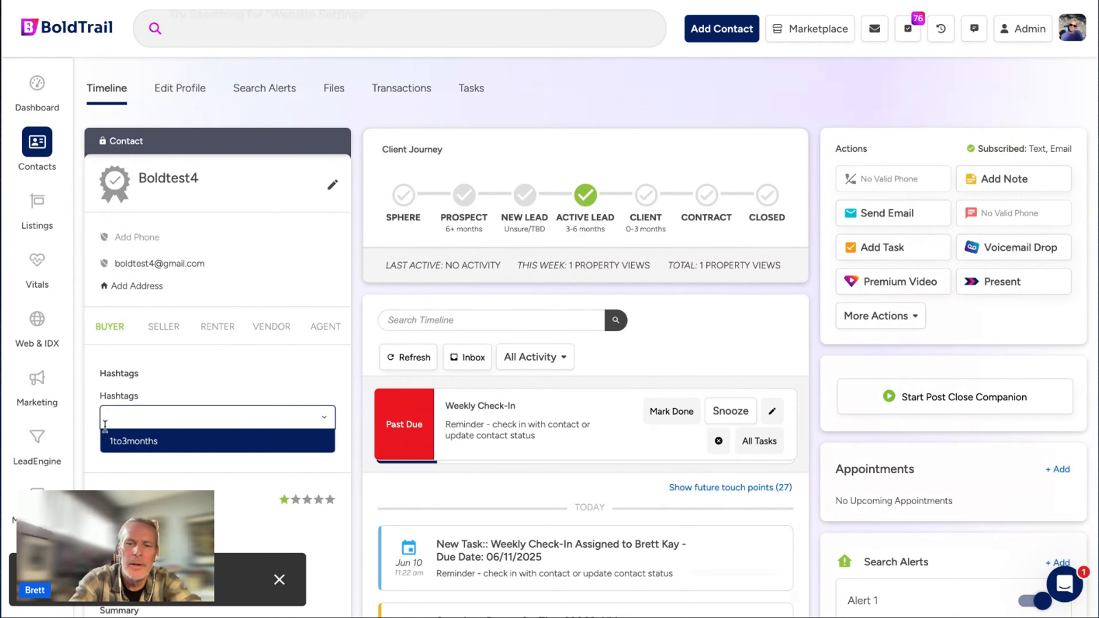
{"action": "type", "text": "1to"}
{"action": "key", "text": "BackSpace"}
{"action": "key", "text": "BackSpace"}
{"action": "key", "text": "BackSpace"}
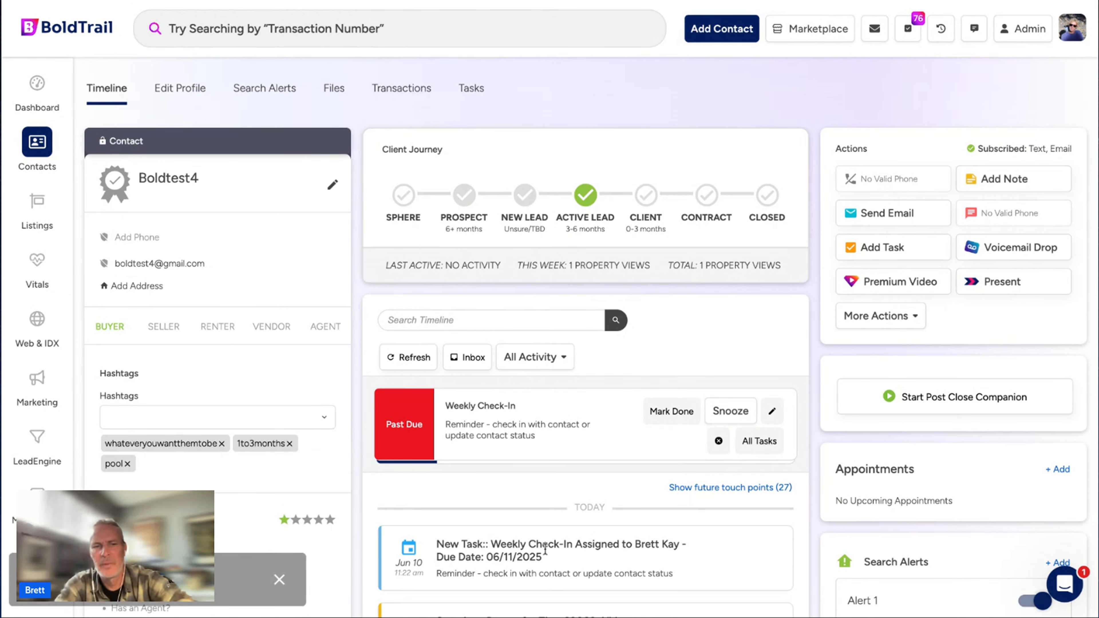
{"action": "scroll", "coordinate": [545, 549], "scroll_direction": "down", "scroll_amount": 3}
{"action": "scroll", "coordinate": [546, 549], "scroll_direction": "down", "scroll_amount": 2}
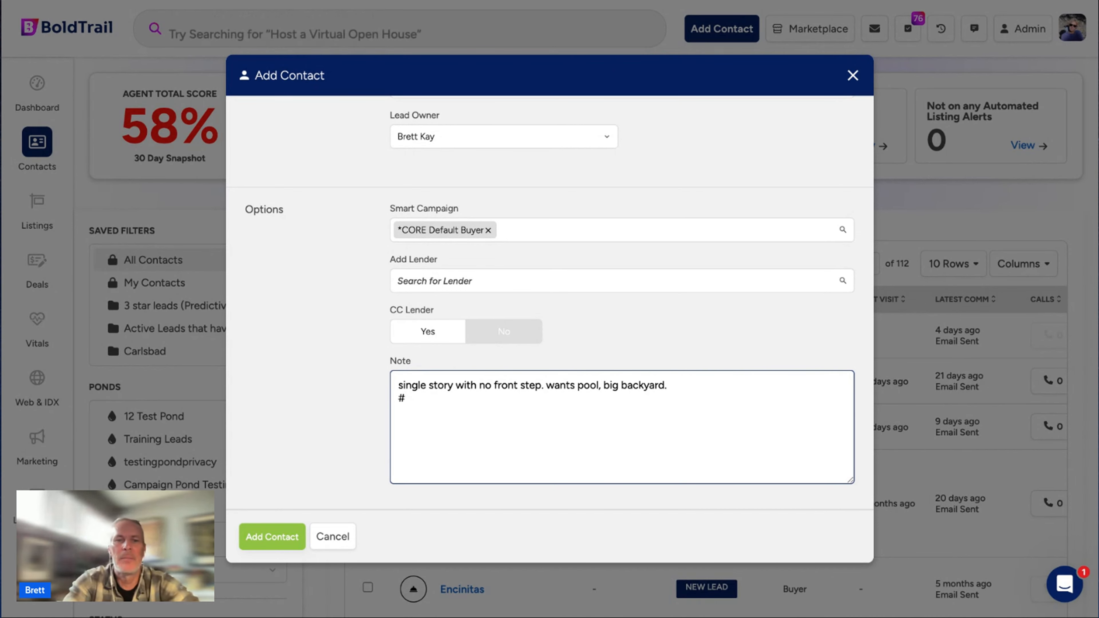
Append #singlestory, #nofrontstep, #pool and #bigbackyard to the note and save the contact.
{"action": "type", "text": "s9ingl"}
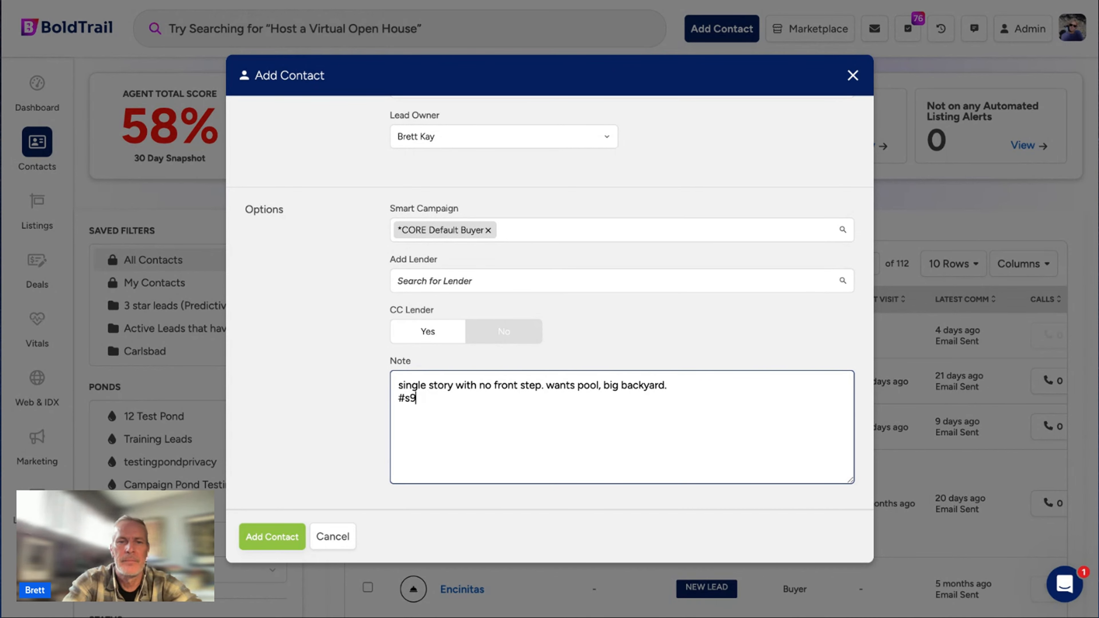
{"action": "key", "text": "BackSpace"}
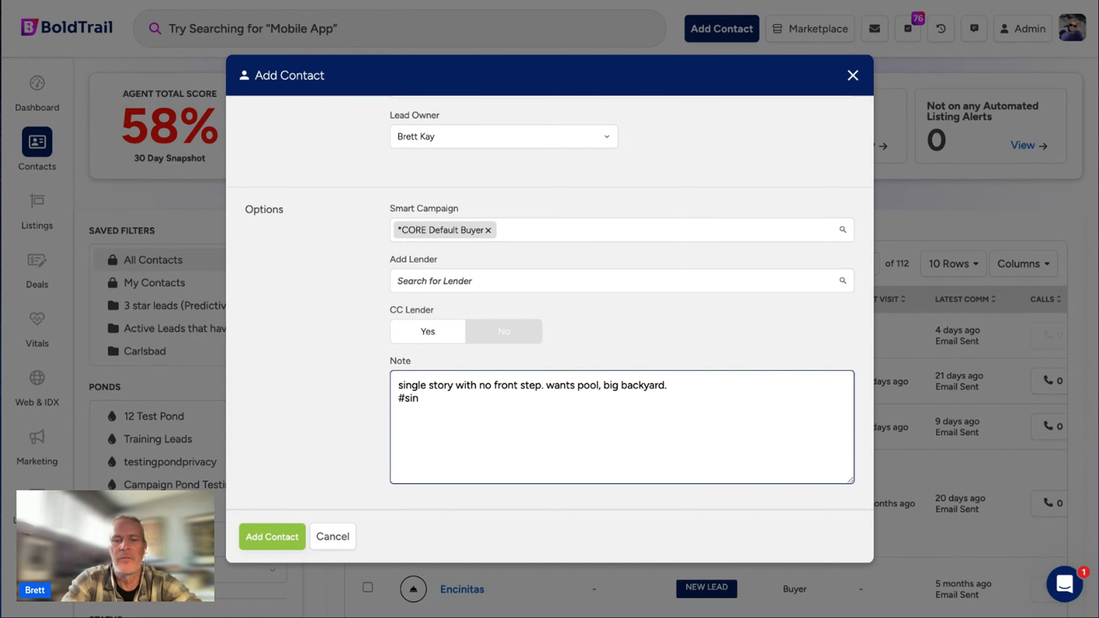
{"action": "type", "text": "glestory"}
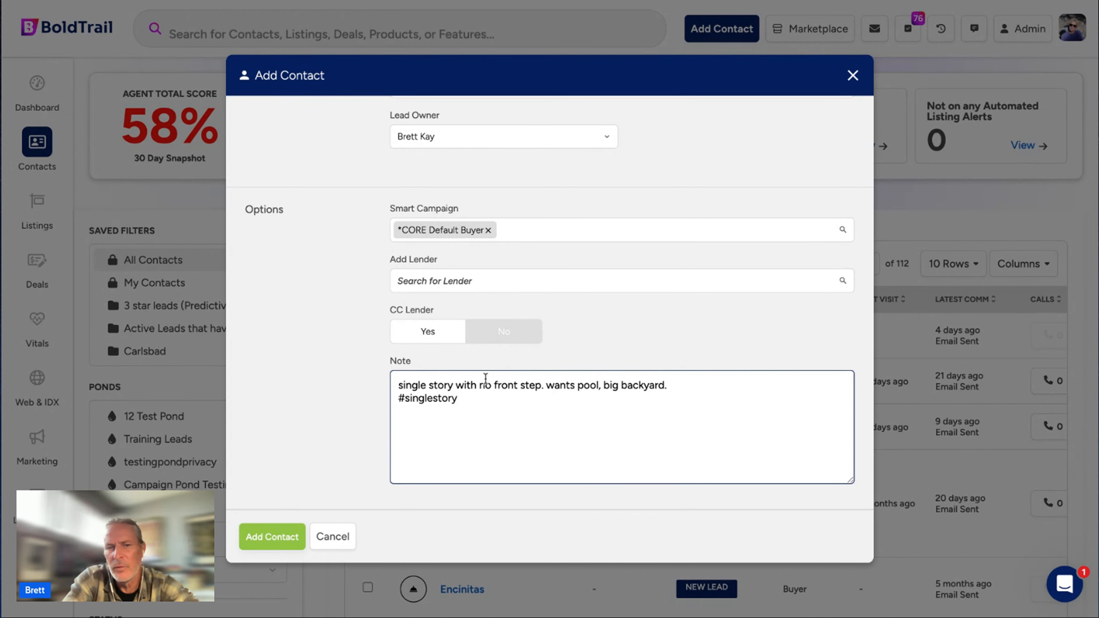
{"action": "type", "text": ",#"}
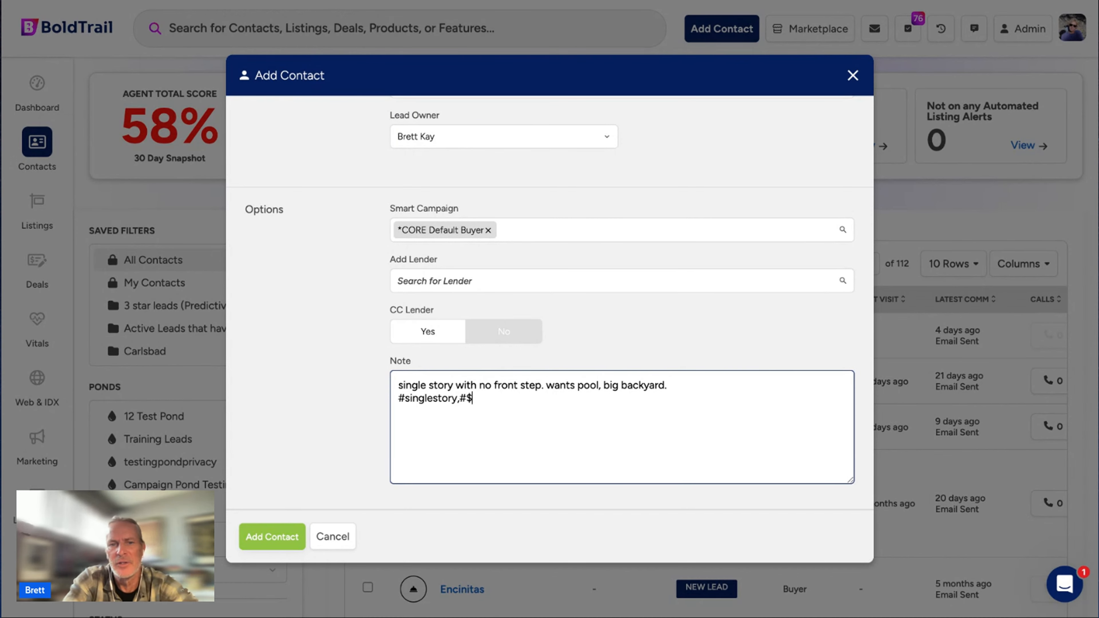
{"action": "type", "text": "no"}
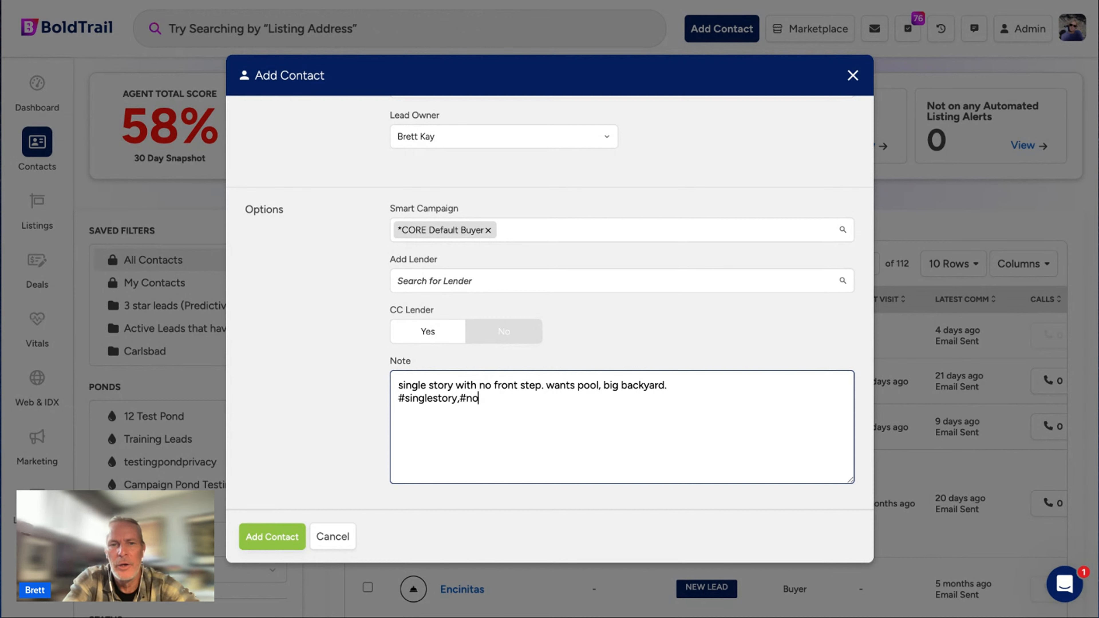
{"action": "type", "text": "fronts"}
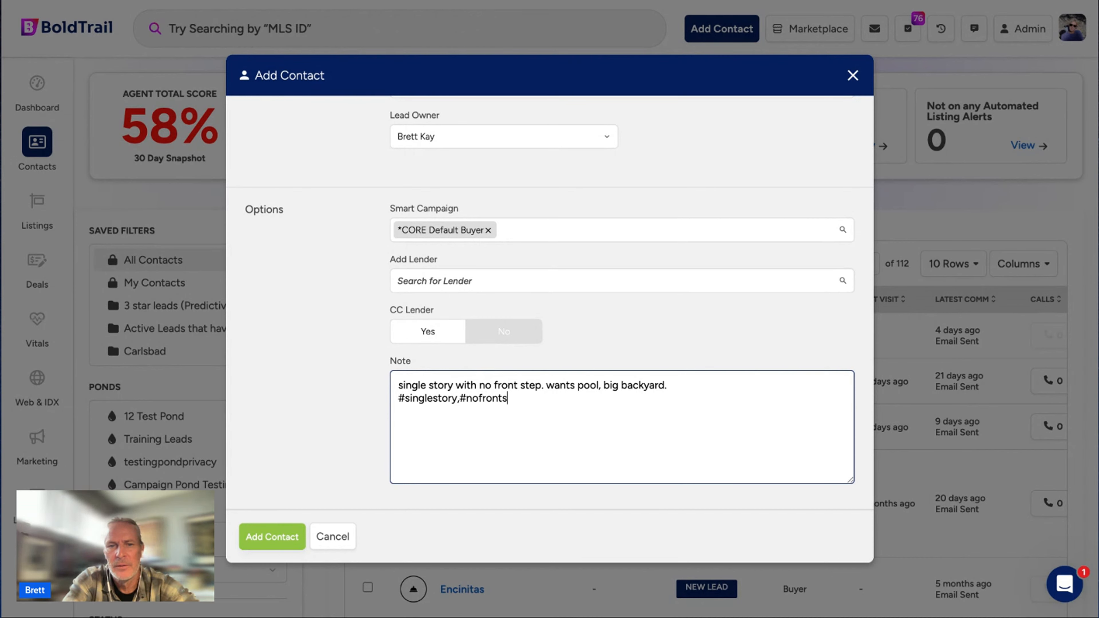
{"action": "type", "text": "tep"}
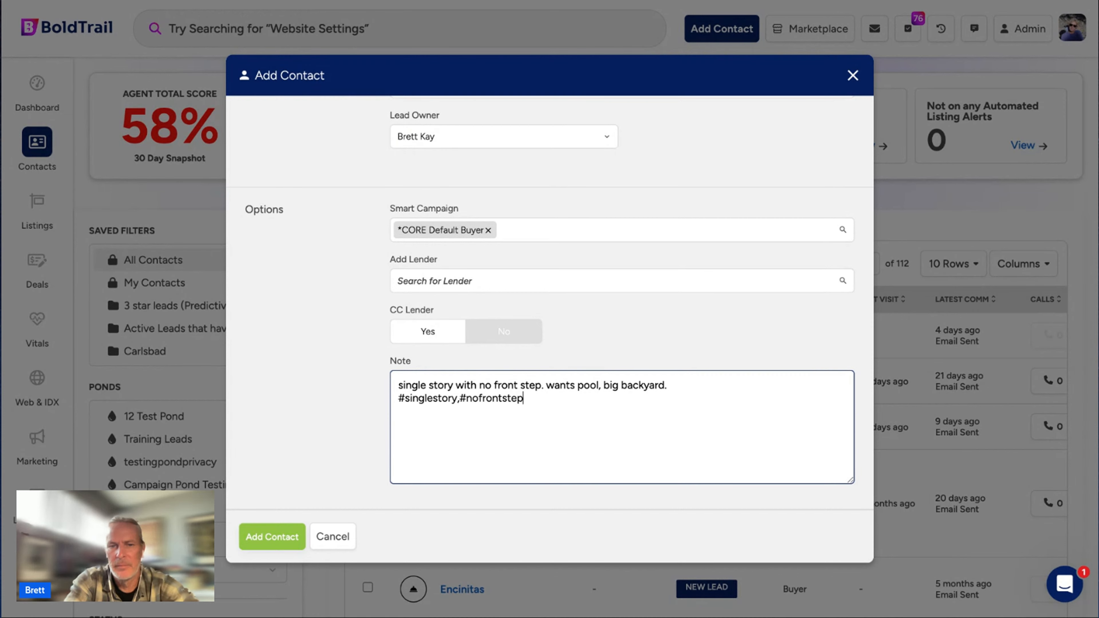
{"action": "type", "text": ",#"}
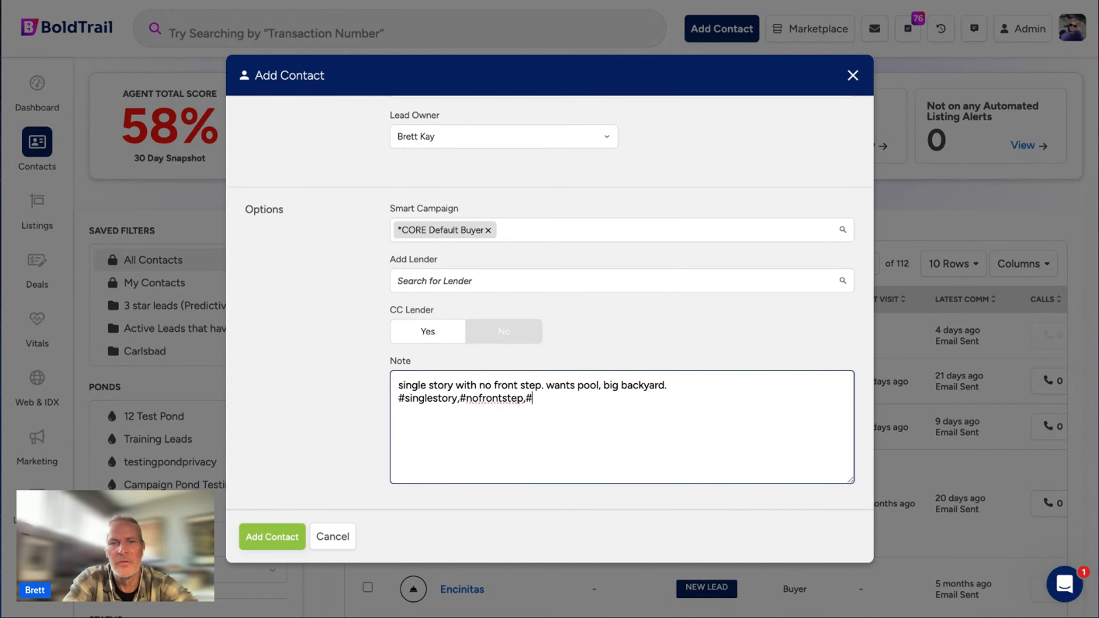
{"action": "type", "text": "po"}
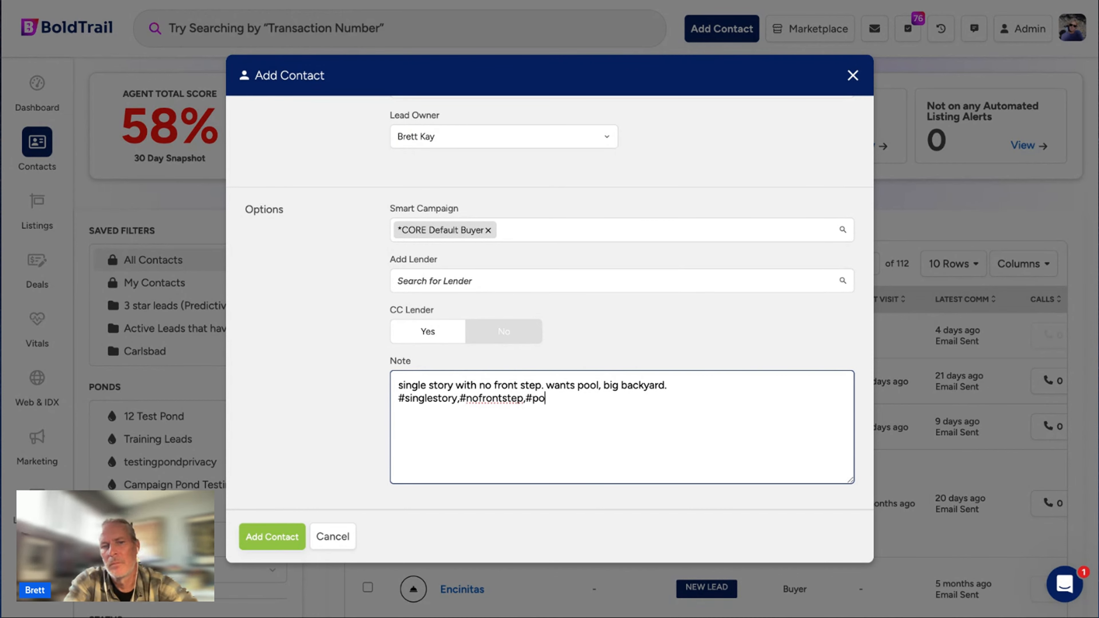
{"action": "type", "text": "oo,"}
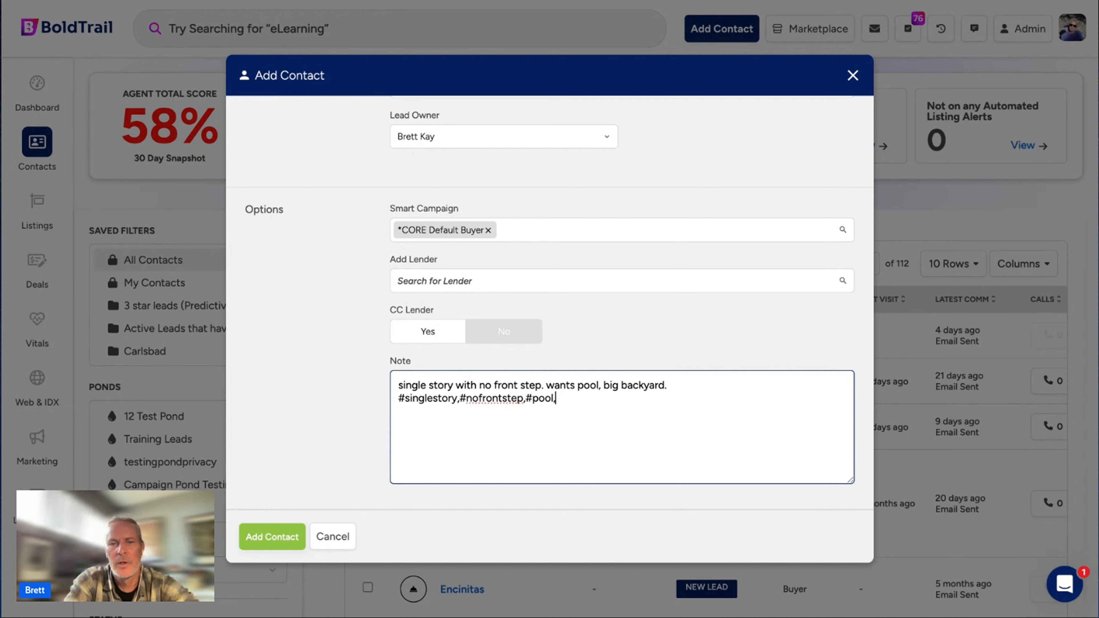
{"action": "type", "text": "#bi"}
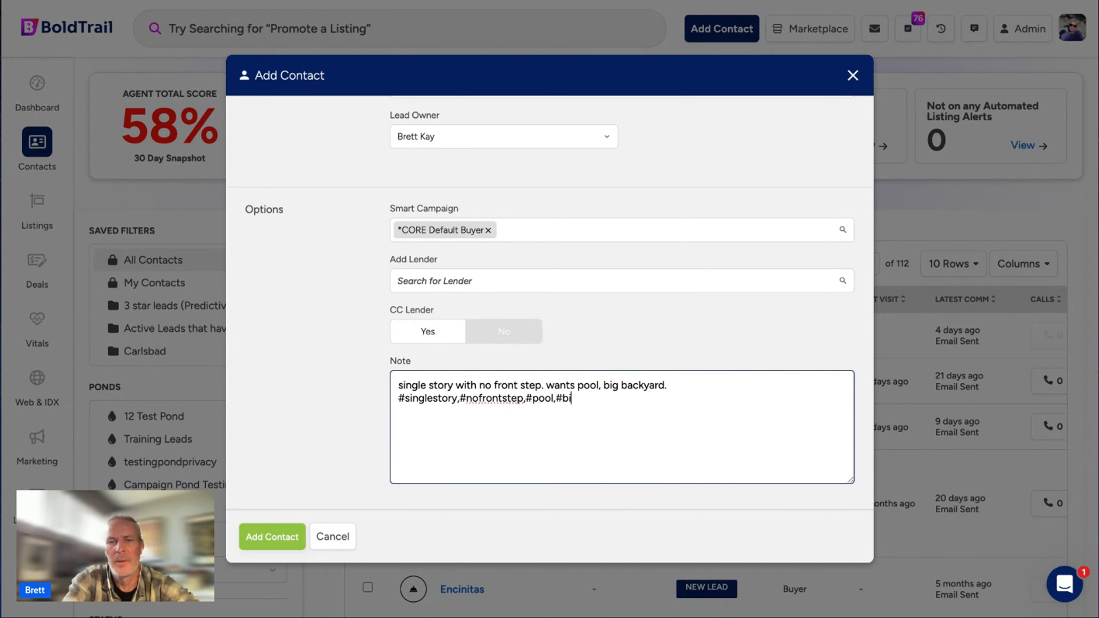
{"action": "type", "text": "gbackyard"}
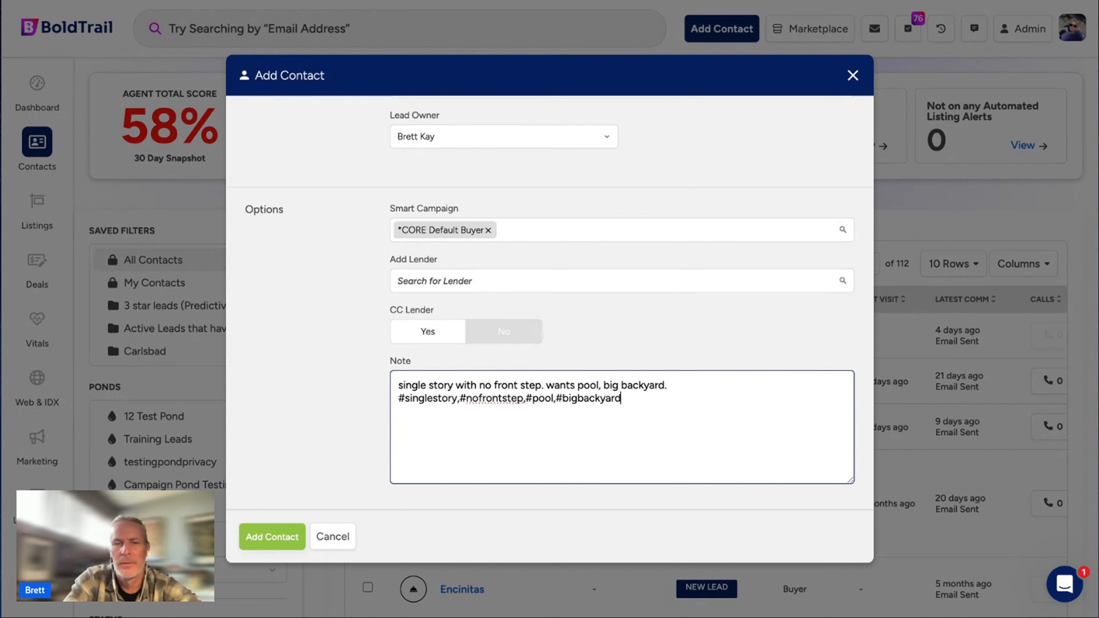
{"action": "left_click", "coordinate": [281, 537]}
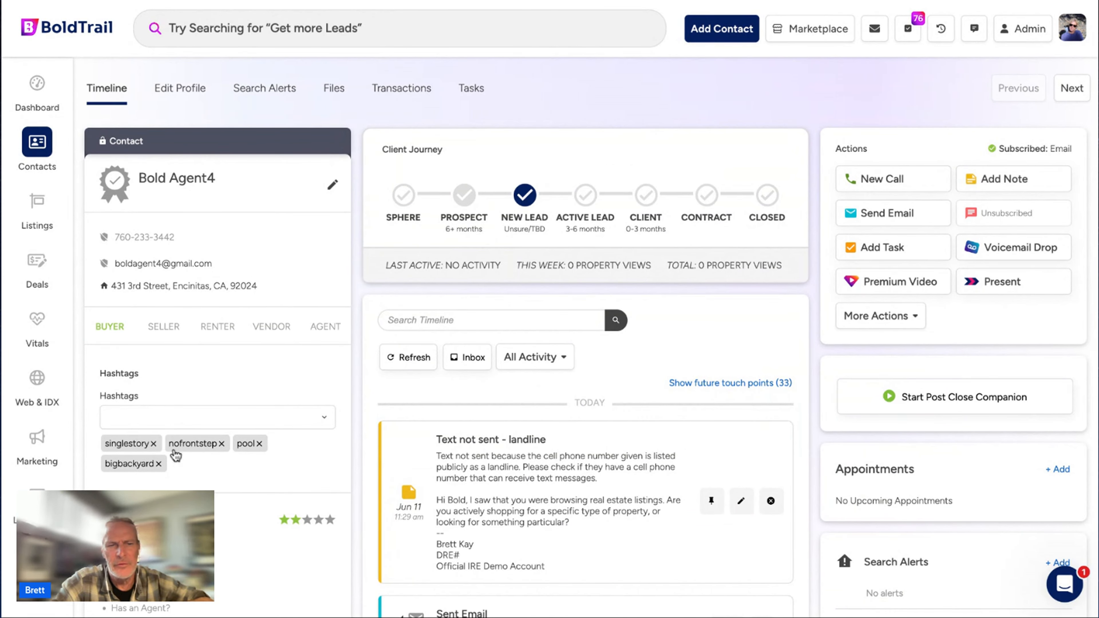
Highlight the #bigbackyard, #pool and #nofrontstep Hashtag Added entries in the contact's timeline.
{"action": "scroll", "coordinate": [528, 495], "scroll_direction": "down", "scroll_amount": 10}
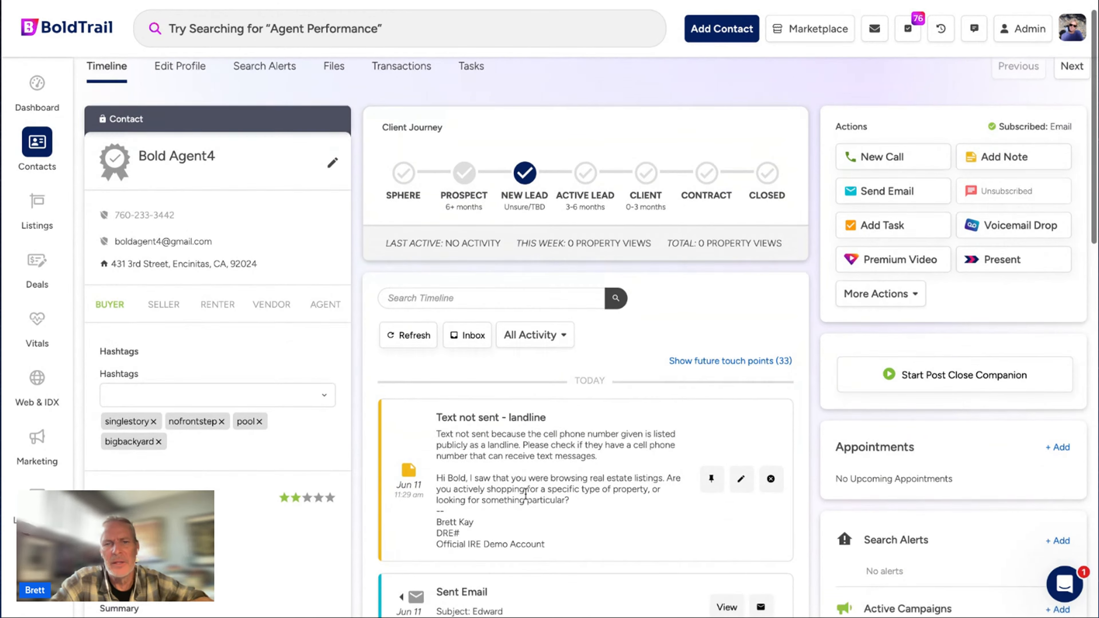
{"action": "scroll", "coordinate": [541, 409], "scroll_direction": "down", "scroll_amount": 10}
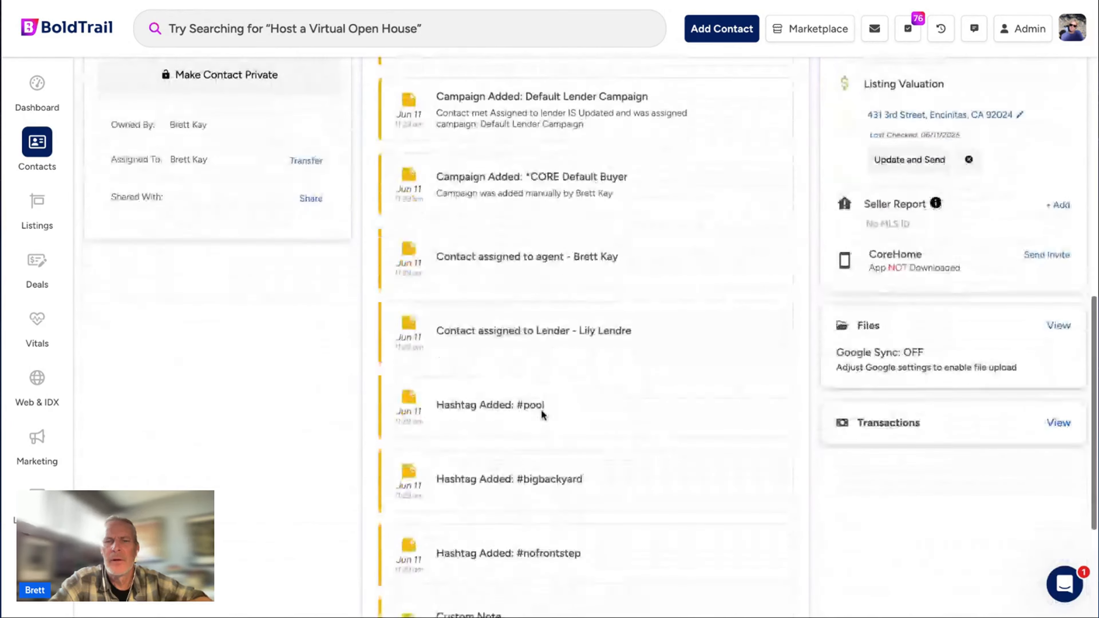
{"action": "left_click_drag", "start_coordinate": [557, 256], "coordinate": [514, 256]}
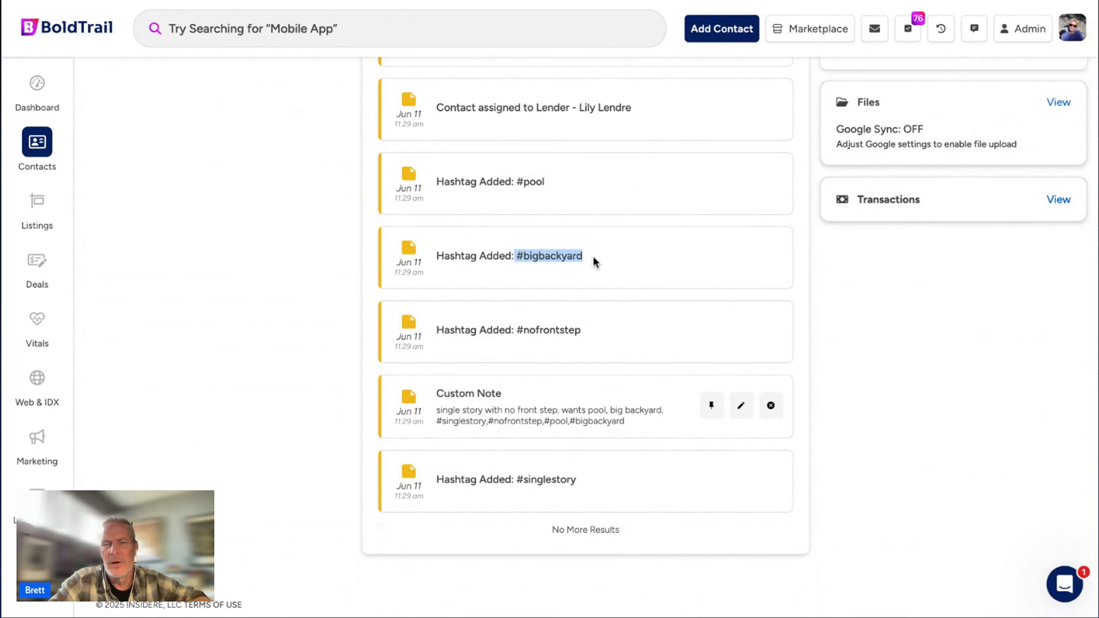
{"action": "left_click_drag", "start_coordinate": [559, 178], "coordinate": [505, 180]}
{"action": "left_click_drag", "start_coordinate": [594, 333], "coordinate": [512, 330]}
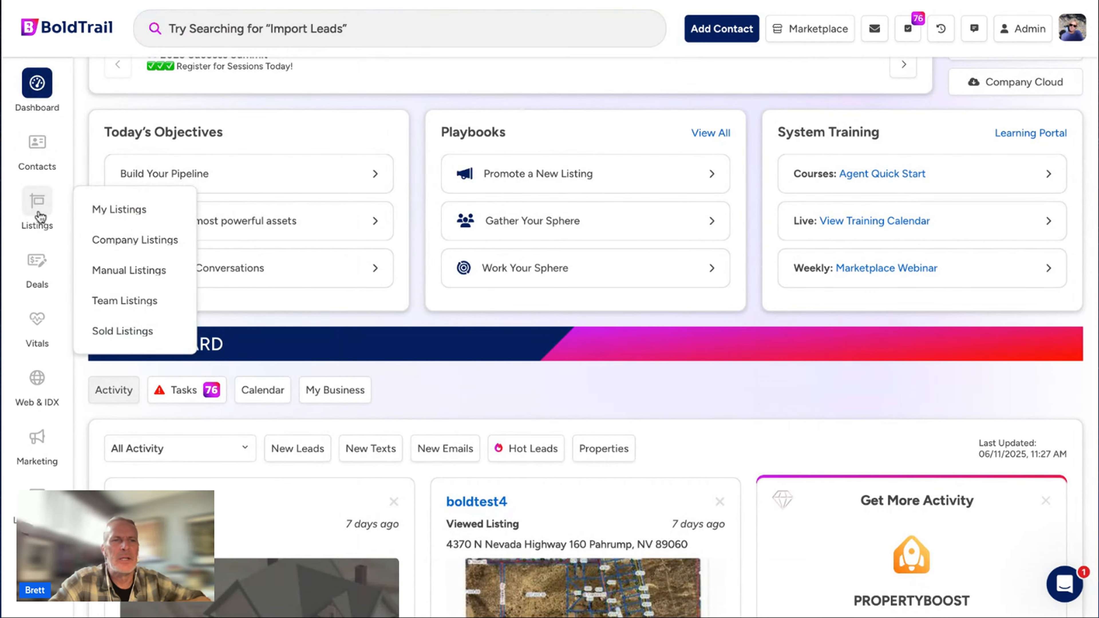
Filter Contacts by the pool hashtag and highlight the resulting count of 71 contacts.
{"action": "left_click", "coordinate": [35, 153]}
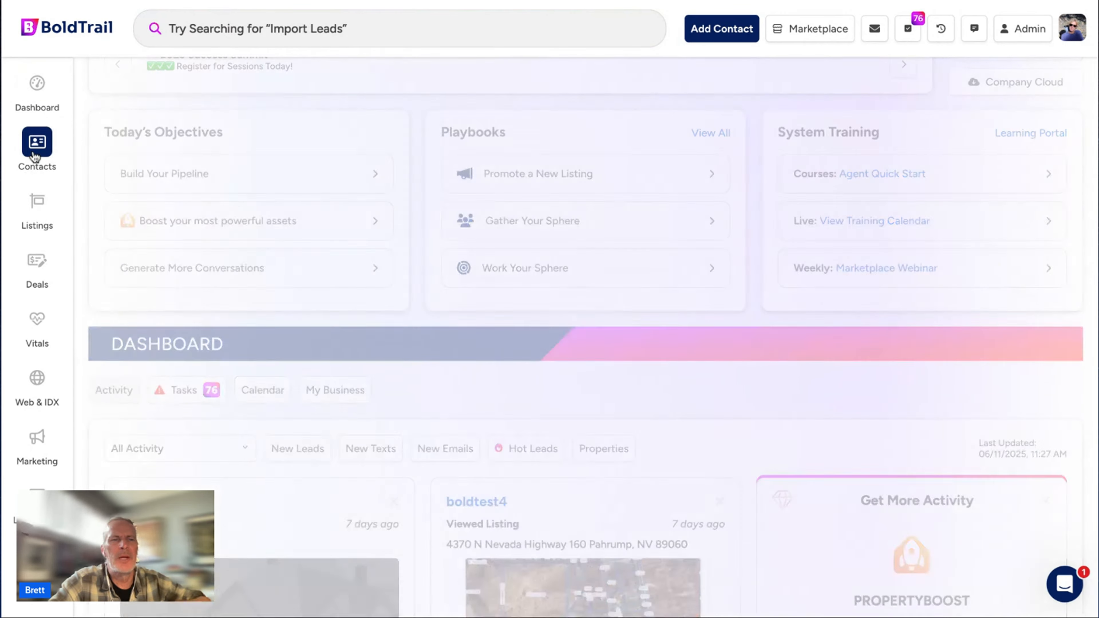
{"action": "scroll", "coordinate": [216, 459], "scroll_direction": "down", "scroll_amount": 10}
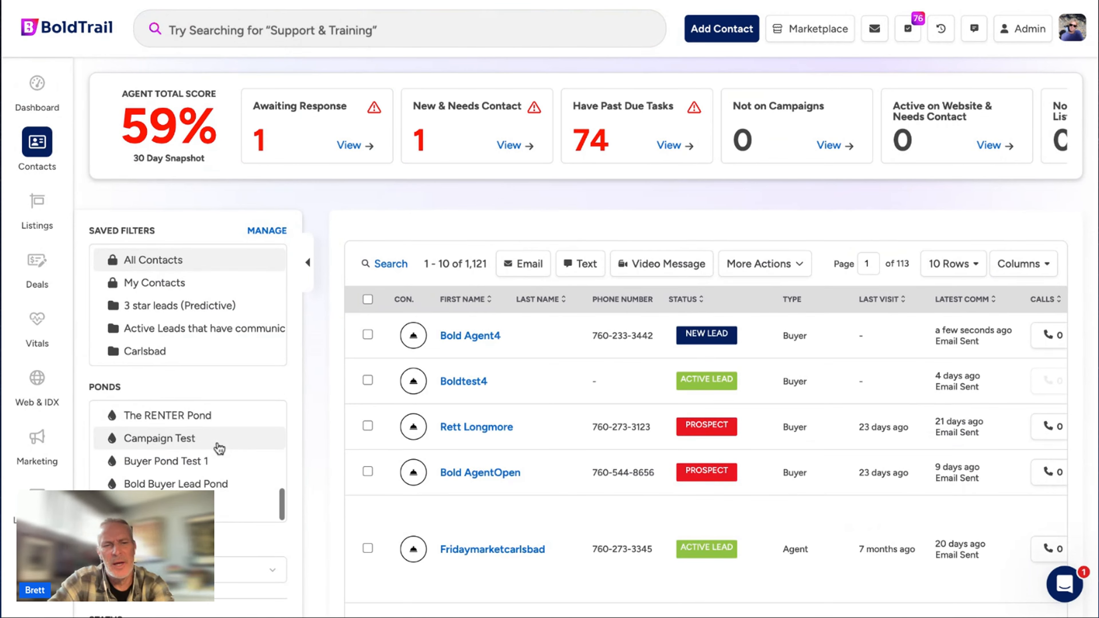
{"action": "scroll", "coordinate": [218, 449], "scroll_direction": "down", "scroll_amount": 8}
{"action": "left_click", "coordinate": [143, 457]}
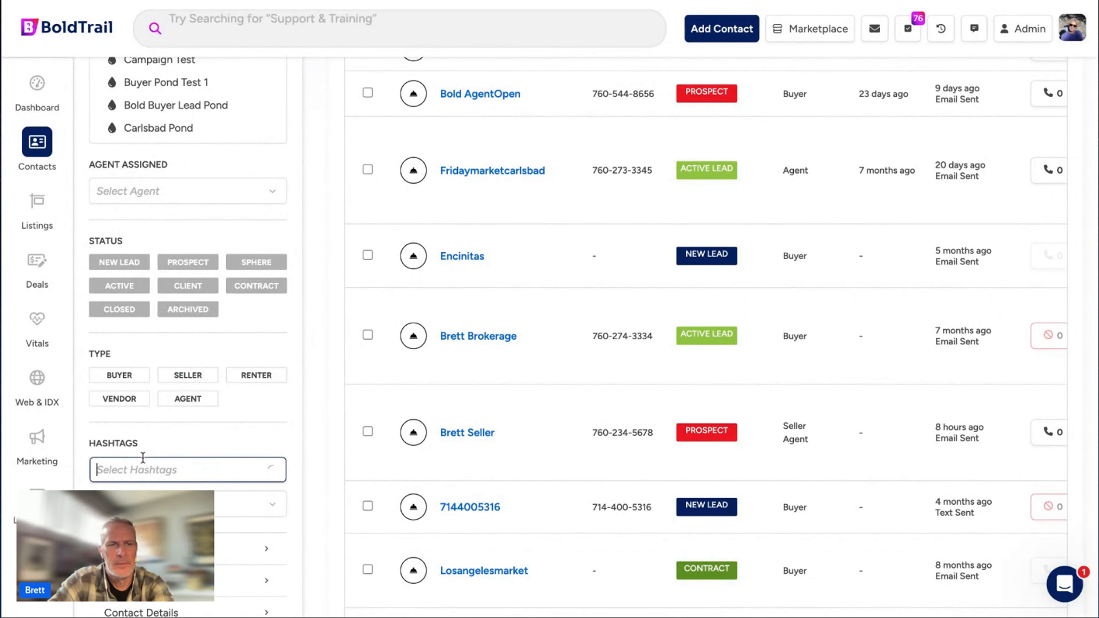
{"action": "type", "text": "pool"}
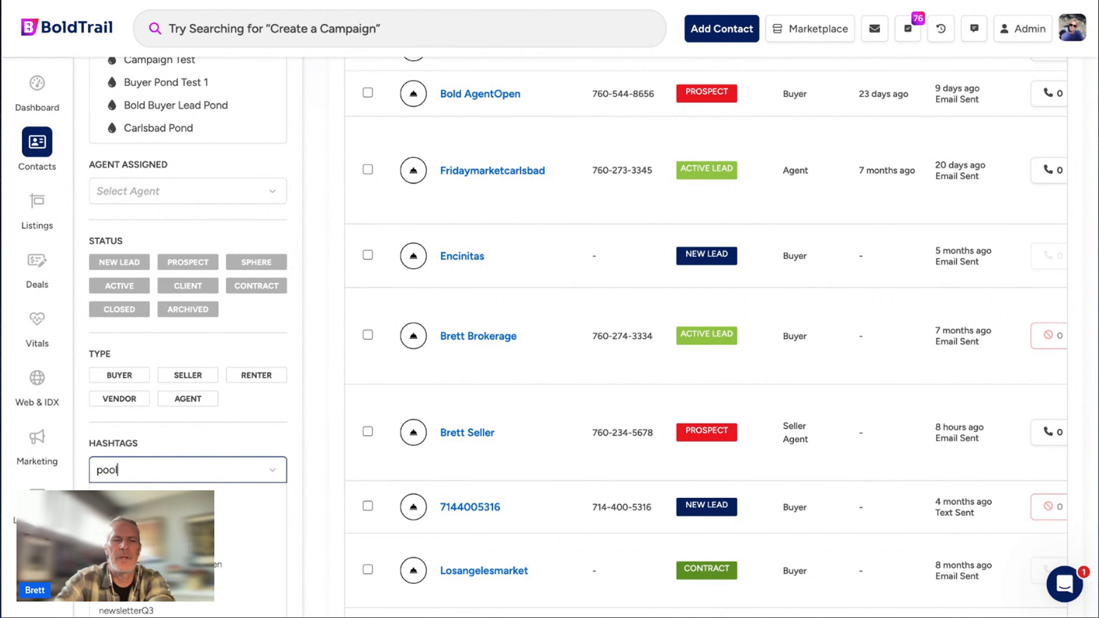
{"action": "left_click", "coordinate": [149, 500]}
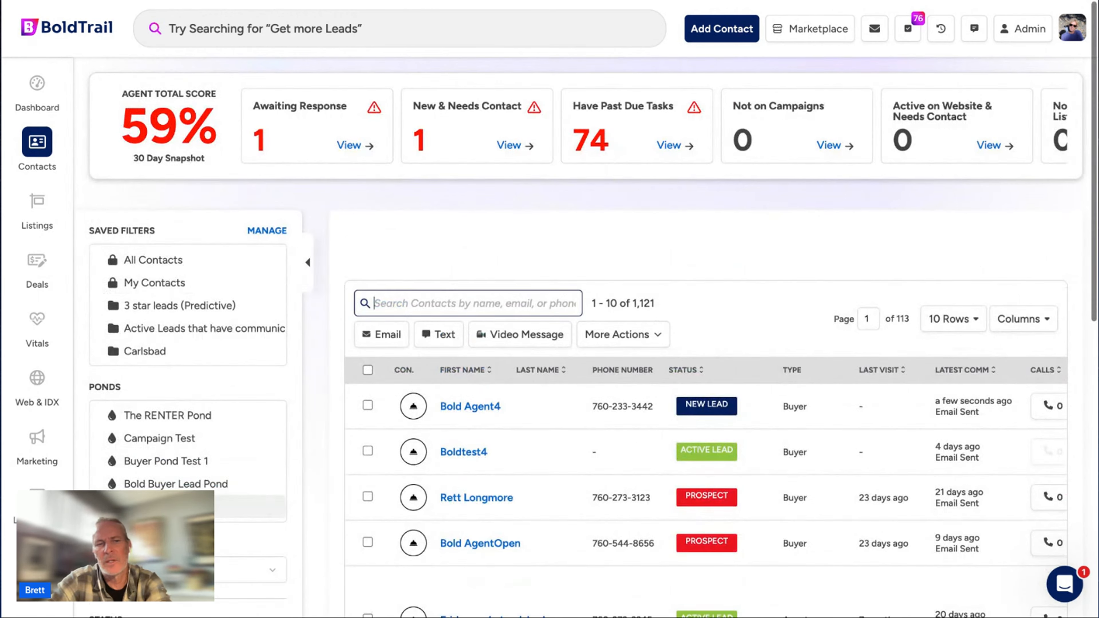
{"action": "scroll", "coordinate": [514, 466], "scroll_direction": "down", "scroll_amount": 5}
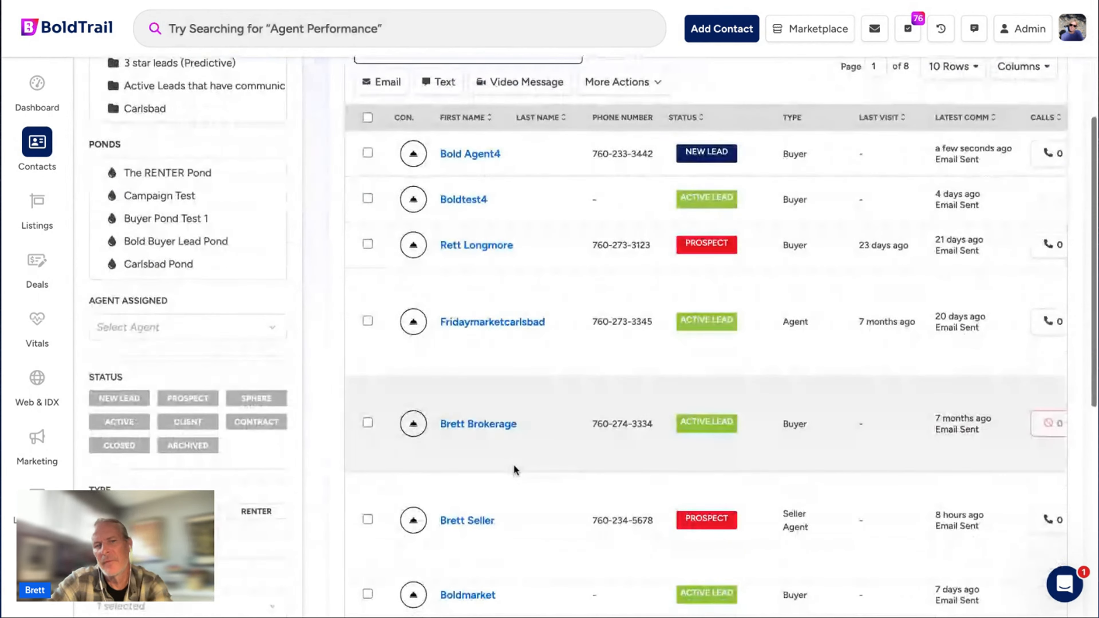
{"action": "scroll", "coordinate": [514, 464], "scroll_direction": "up", "scroll_amount": 5}
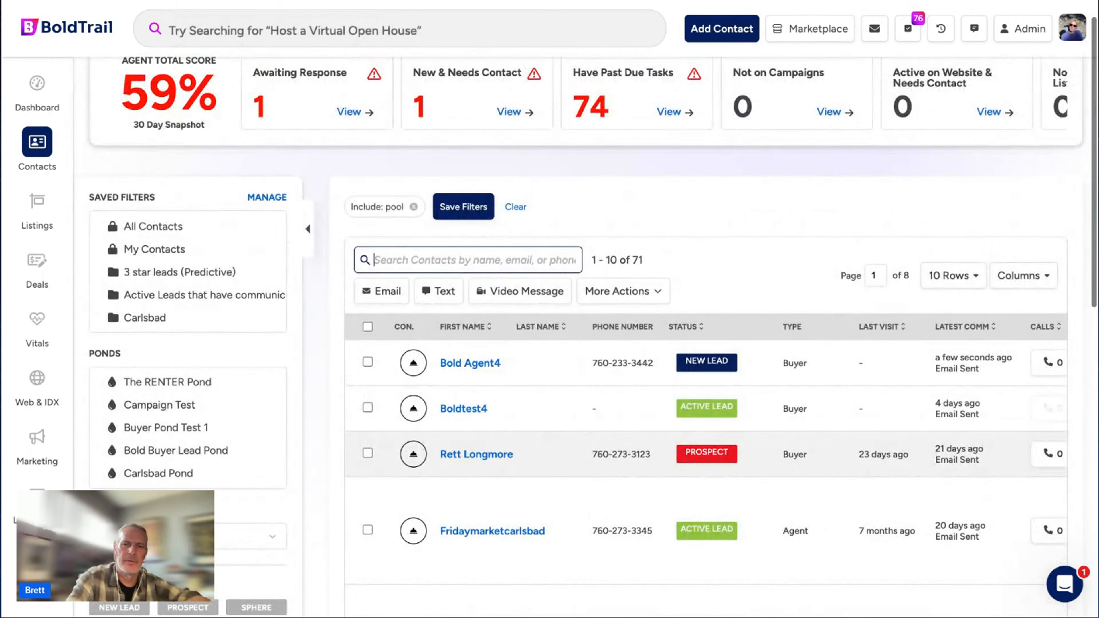
{"action": "left_click_drag", "start_coordinate": [650, 261], "coordinate": [571, 262]}
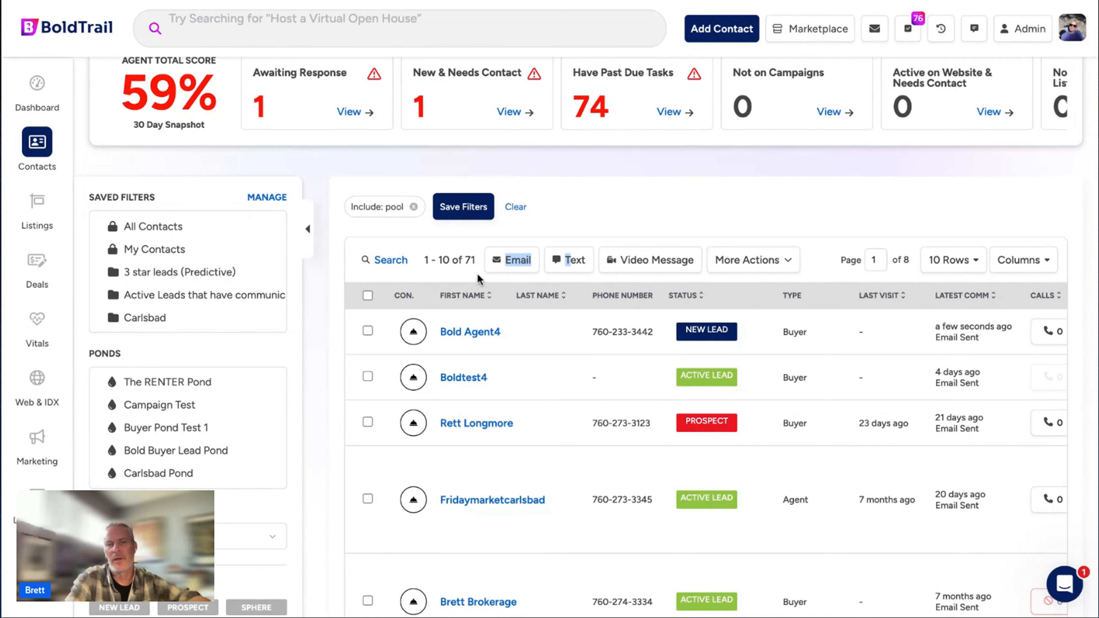
{"action": "left_click_drag", "start_coordinate": [428, 261], "coordinate": [480, 261]}
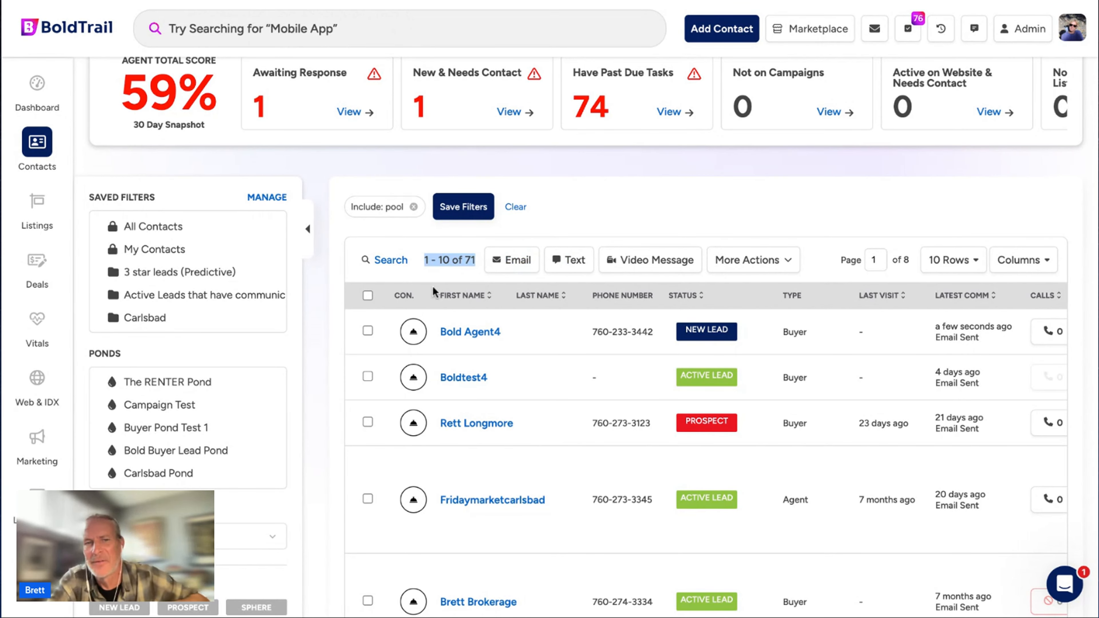
{"action": "left_click", "coordinate": [588, 230]}
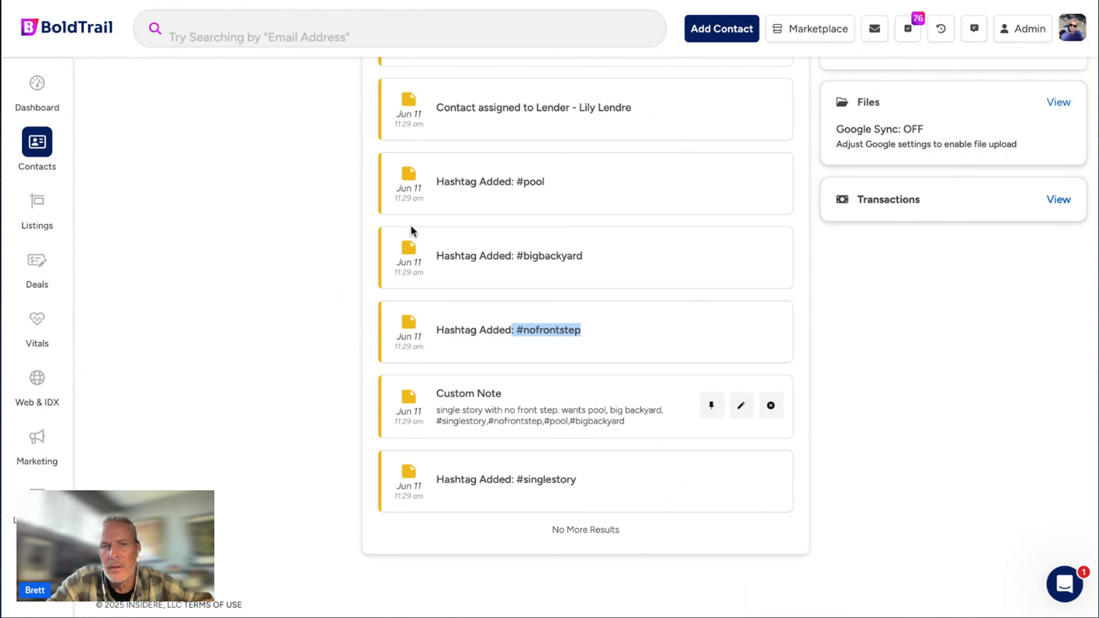
Open the new contact's profile, start a New Call, and close it without calling.
{"action": "left_click", "coordinate": [599, 344]}
{"action": "scroll", "coordinate": [600, 342], "scroll_direction": "up", "scroll_amount": 5}
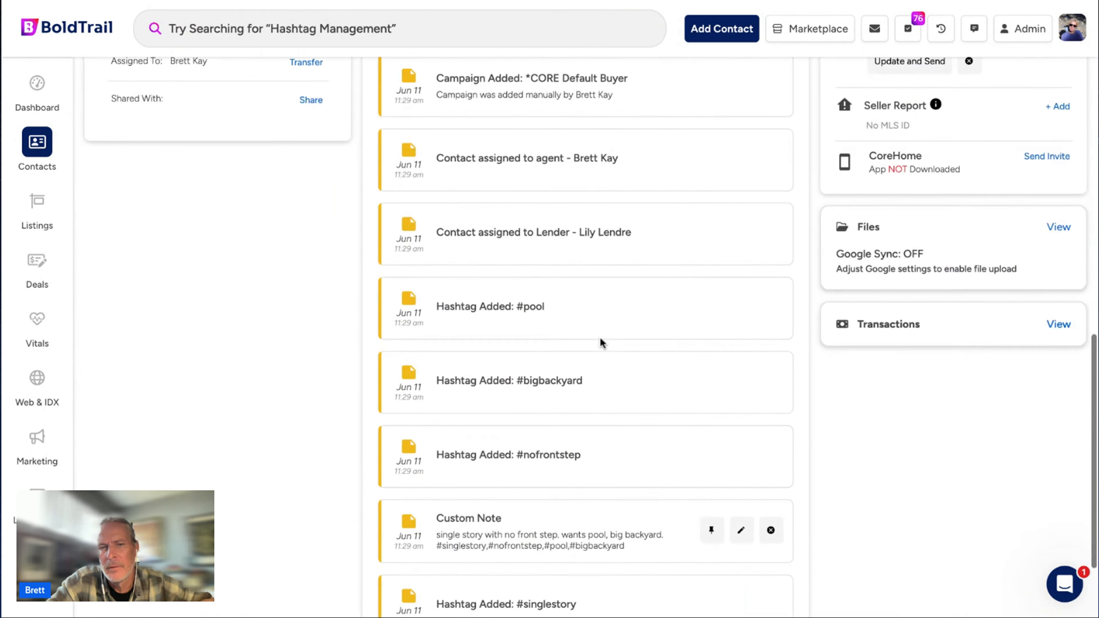
{"action": "scroll", "coordinate": [600, 337], "scroll_direction": "up", "scroll_amount": 8}
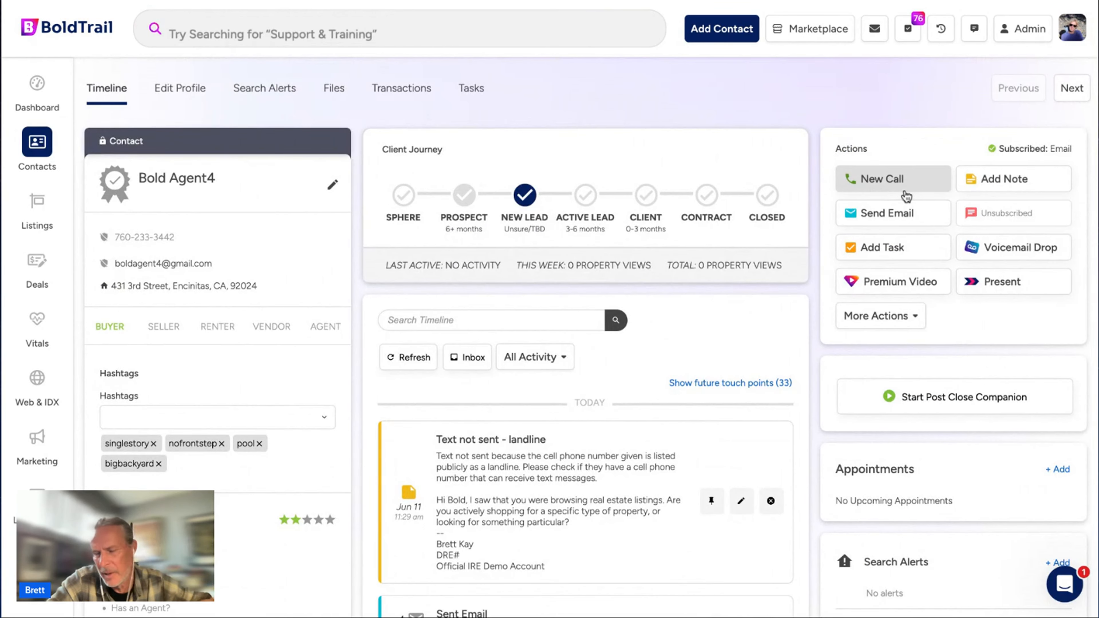
{"action": "left_click", "coordinate": [898, 179]}
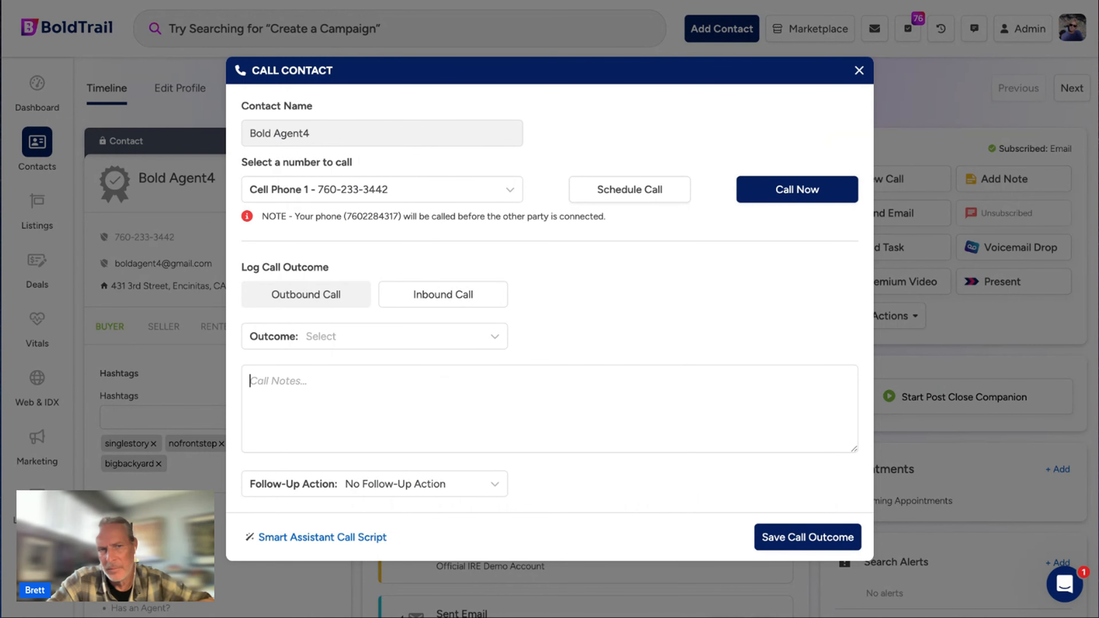
{"action": "left_click", "coordinate": [856, 71]}
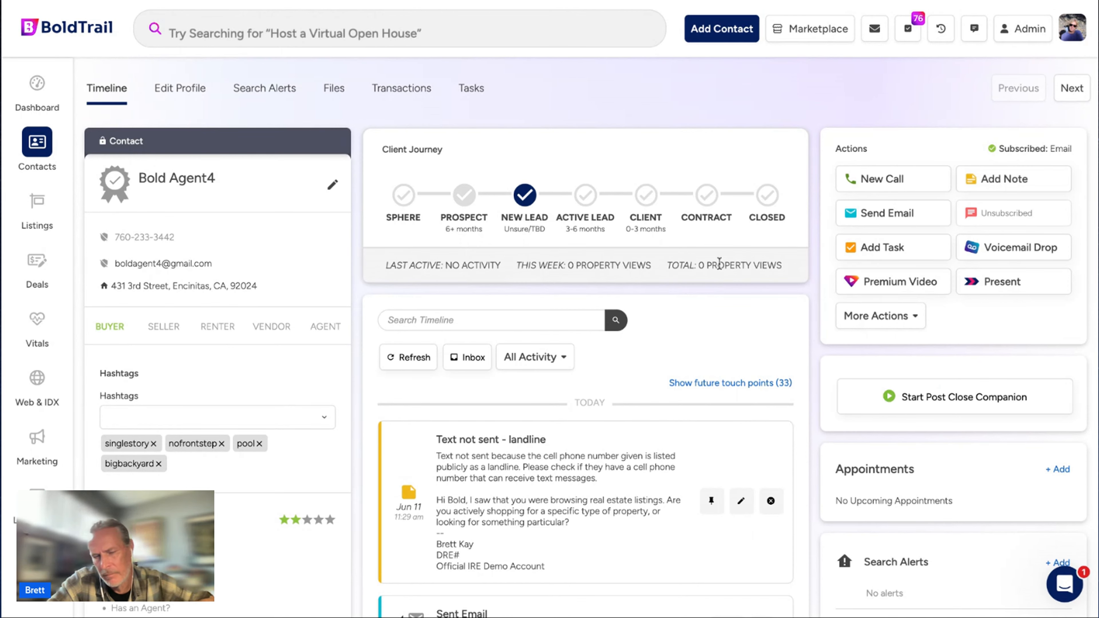
Highlight the landline text-not-sent entry in the contact's timeline.
{"action": "scroll", "coordinate": [719, 263], "scroll_direction": "down", "scroll_amount": 4}
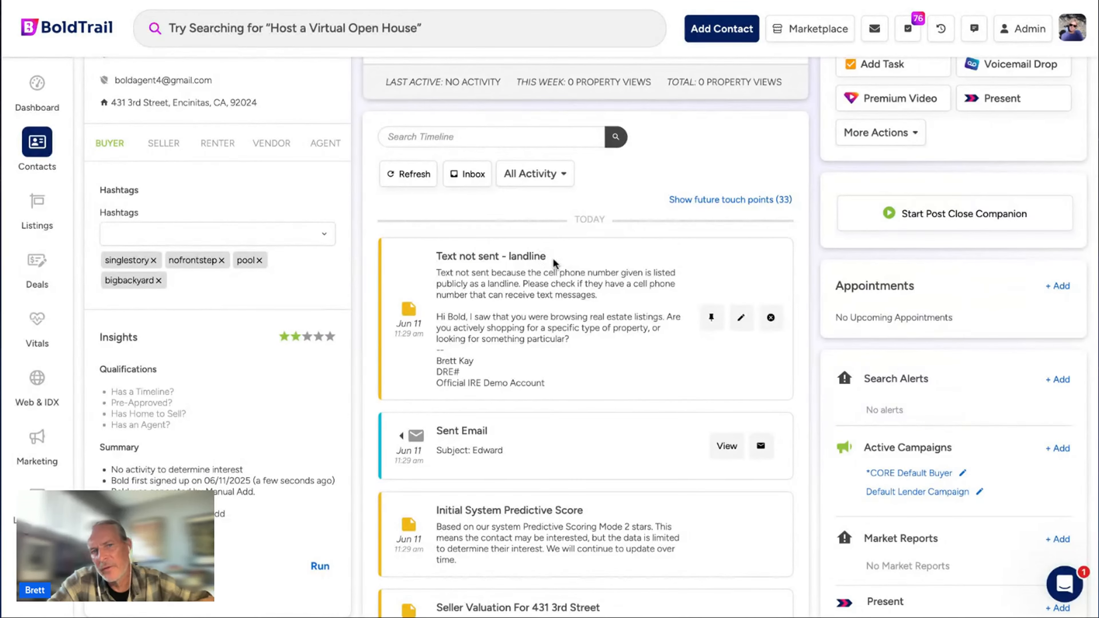
{"action": "left_click_drag", "start_coordinate": [553, 259], "coordinate": [433, 257]}
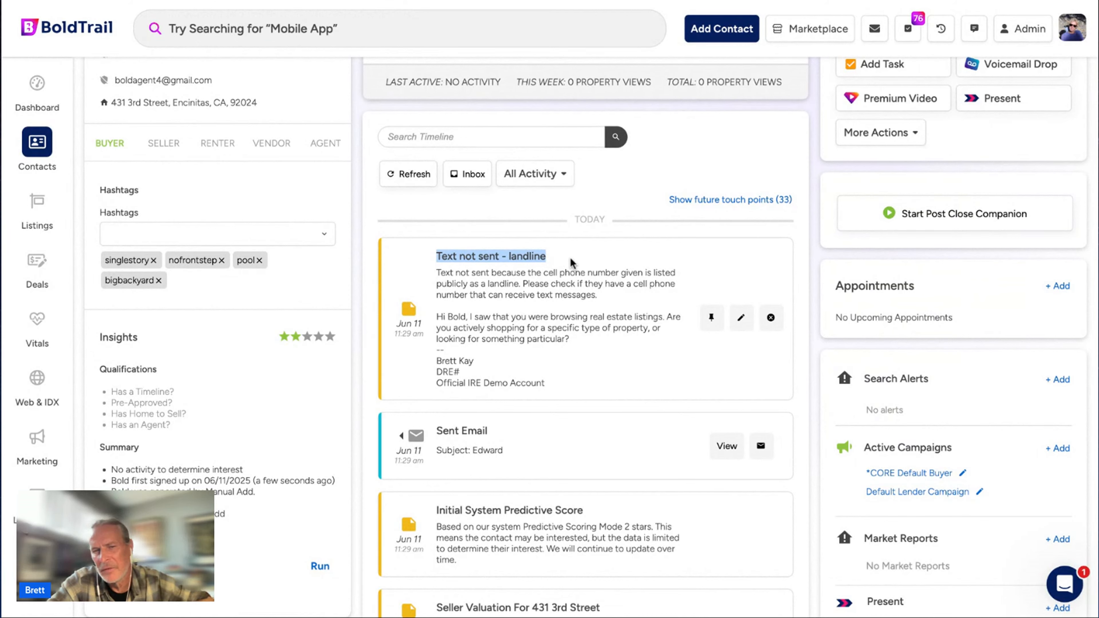
{"action": "left_click", "coordinate": [551, 260]}
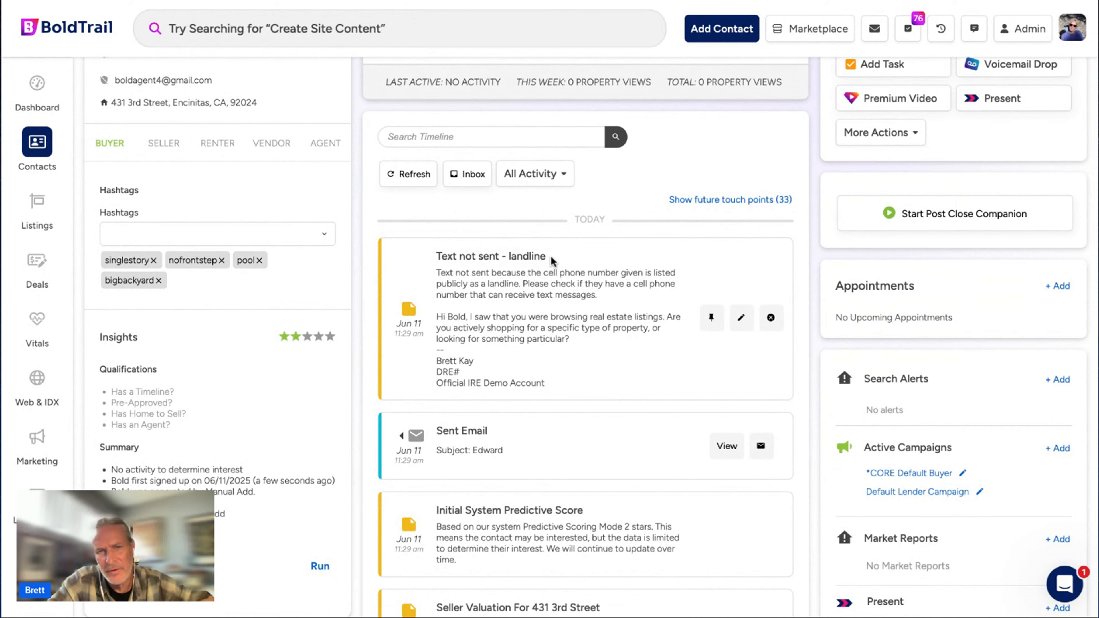
{"action": "left_click_drag", "start_coordinate": [551, 255], "coordinate": [502, 256]}
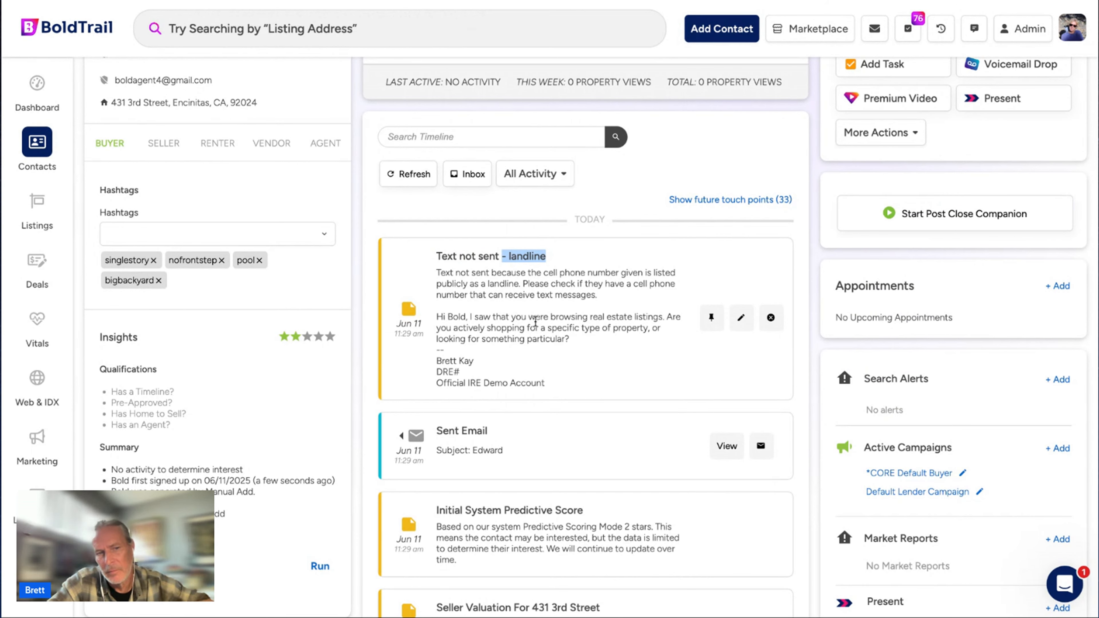
{"action": "scroll", "coordinate": [536, 321], "scroll_direction": "up", "scroll_amount": 4}
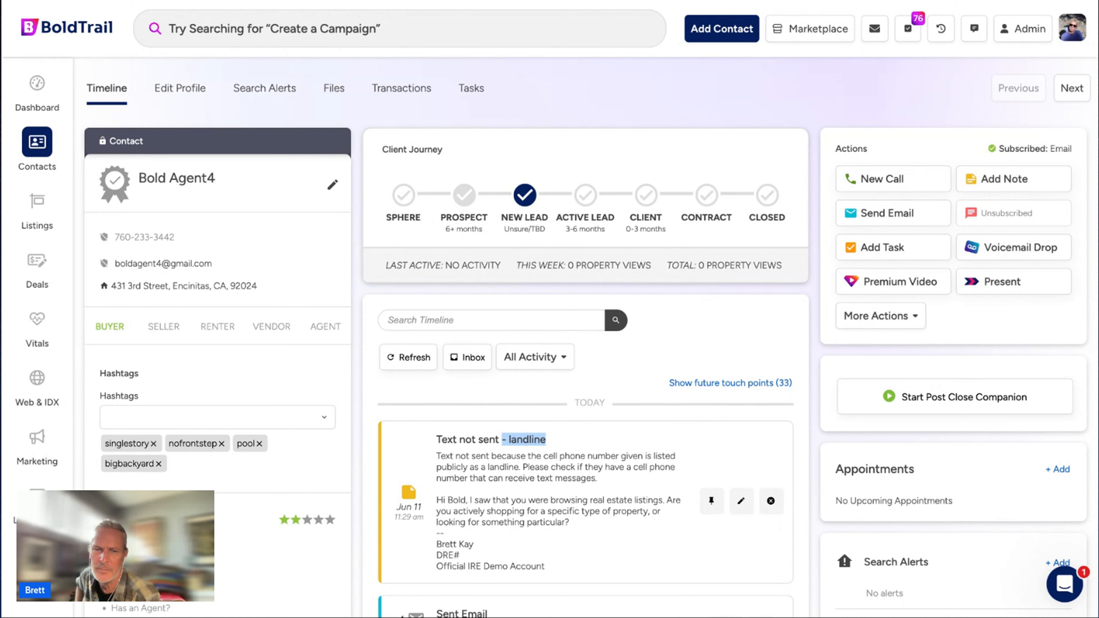
{"action": "left_click", "coordinate": [682, 336]}
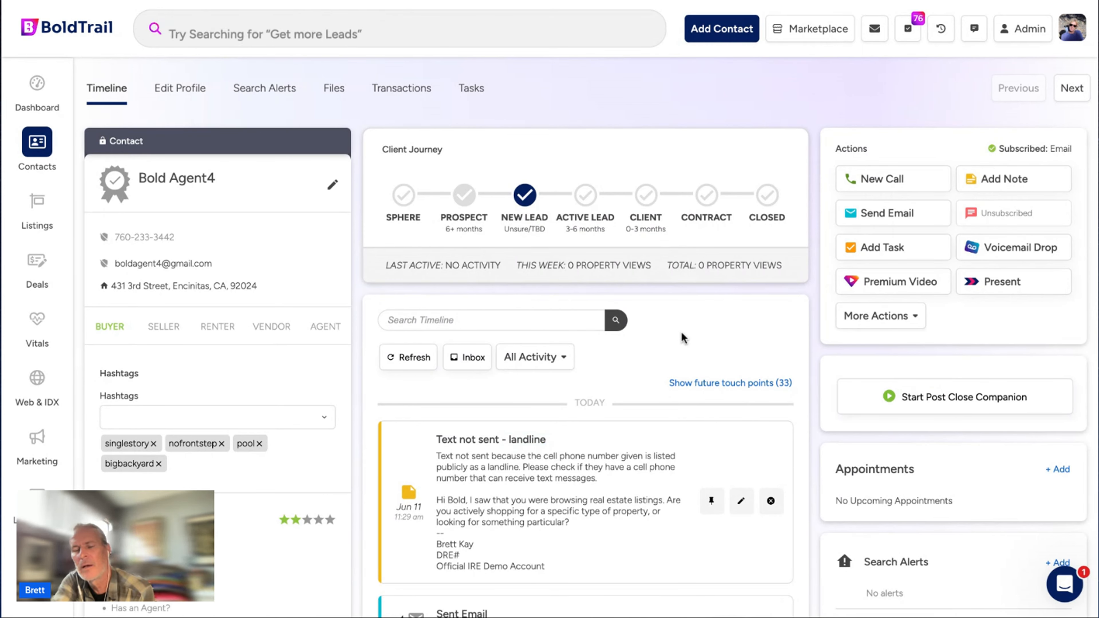
Point out the Search Alerts, Active Campaigns and Market Reports sections, then return to the 'Let's Take a Look!' slide.
{"action": "scroll", "coordinate": [682, 336], "scroll_direction": "down", "scroll_amount": 5}
{"action": "left_click_drag", "start_coordinate": [930, 200], "coordinate": [868, 199]}
{"action": "left_click_drag", "start_coordinate": [954, 269], "coordinate": [862, 269]}
{"action": "triple_click", "coordinate": [939, 365]}
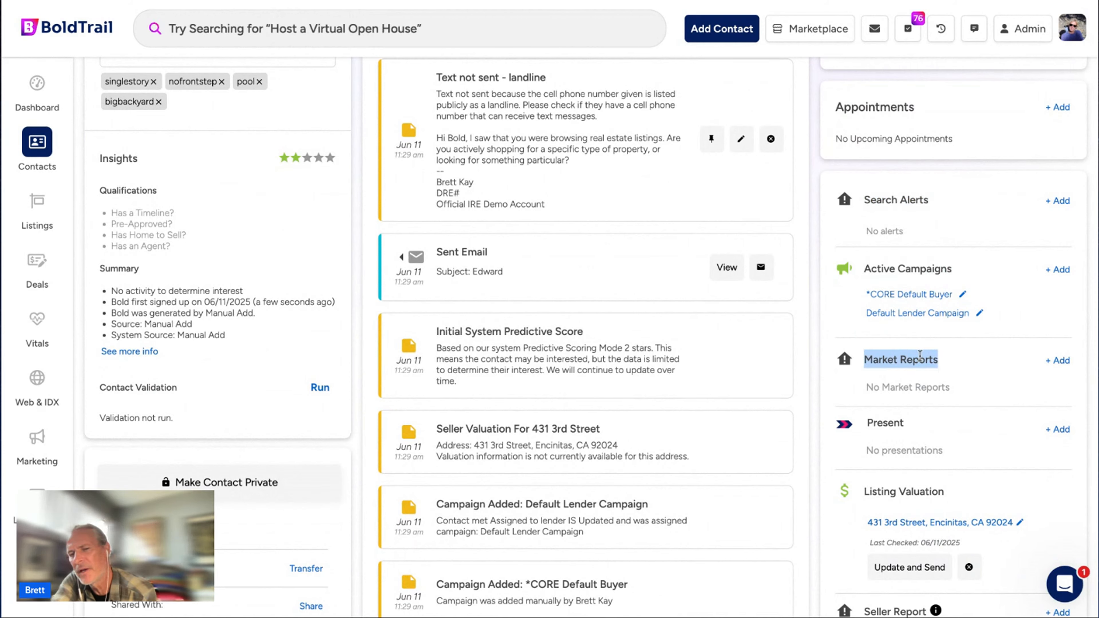
{"action": "left_click", "coordinate": [1013, 363]}
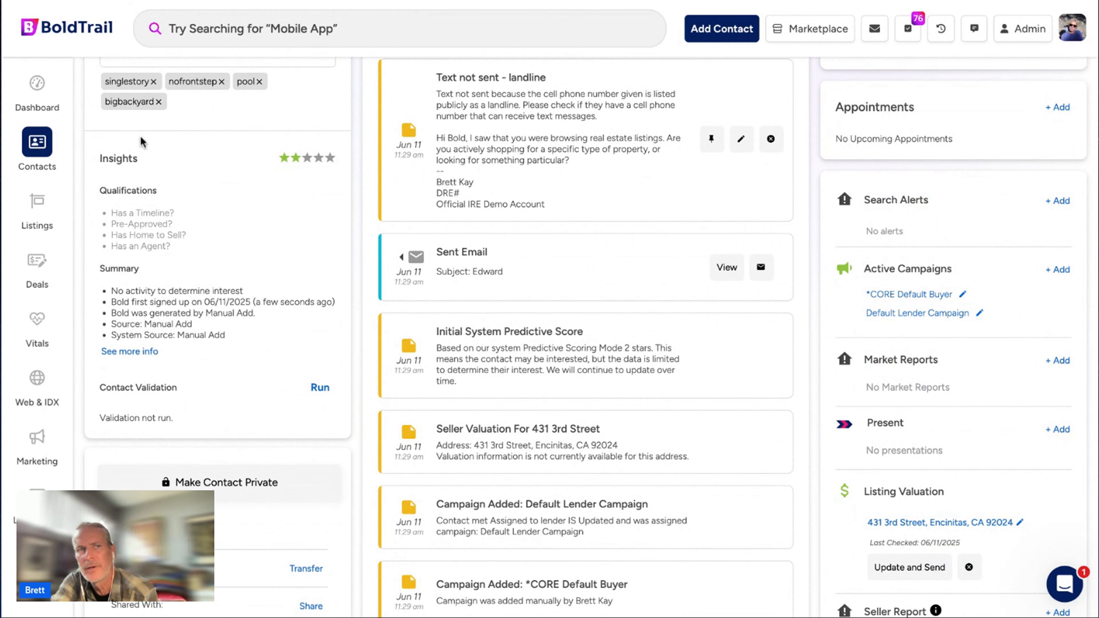
{"action": "left_click", "coordinate": [121, 2]}
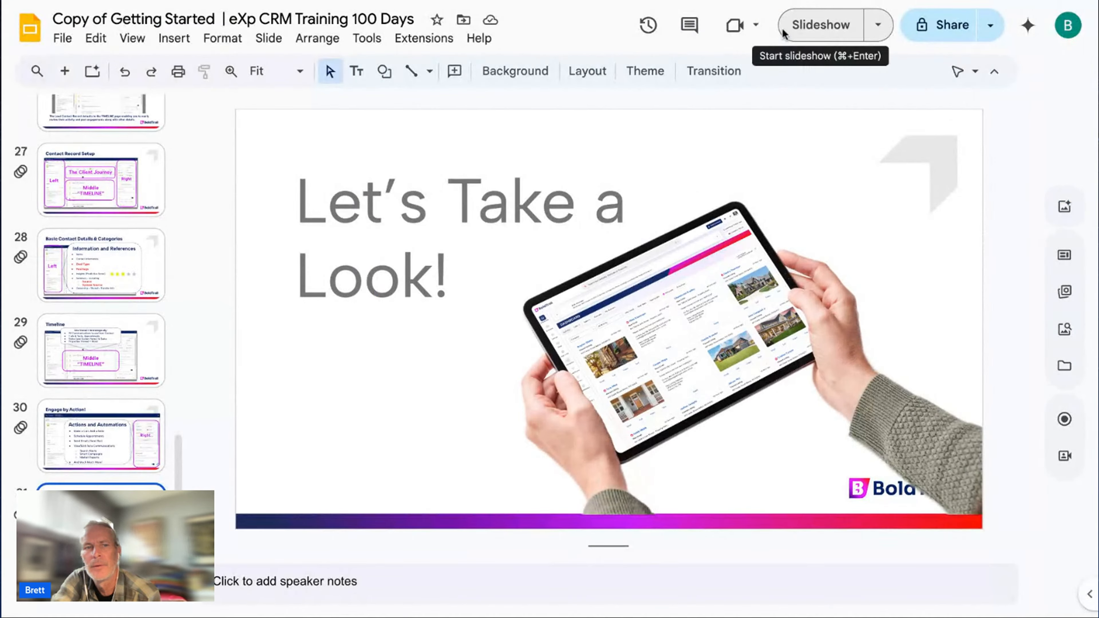
Scroll through the upcoming training slides and go back to the BoldTrail contact page.
{"action": "scroll", "coordinate": [87, 395], "scroll_direction": "down", "scroll_amount": 5}
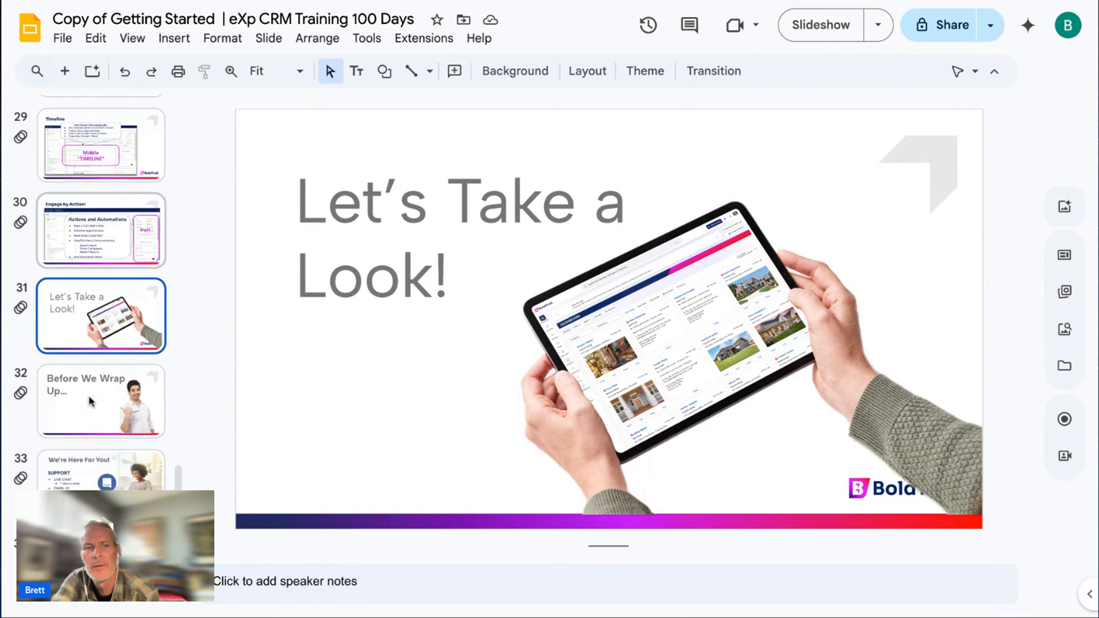
{"action": "left_click", "coordinate": [184, 2]}
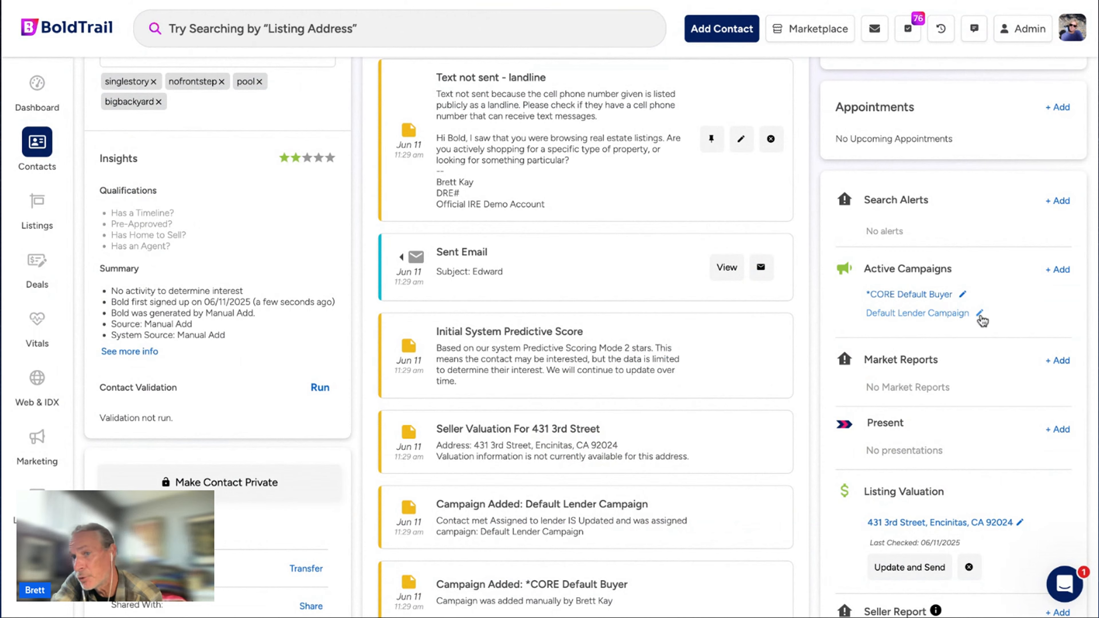
Remove the Default Lender Campaign through its pencil menu and open a blank search alert form.
{"action": "left_click", "coordinate": [981, 315]}
{"action": "left_click", "coordinate": [1031, 338]}
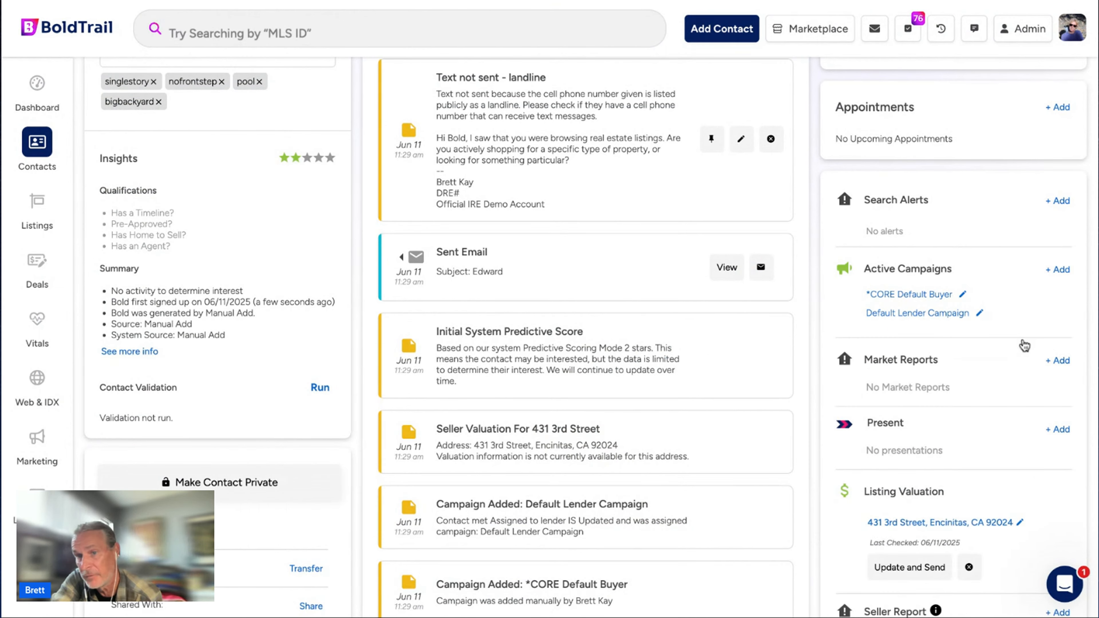
{"action": "left_click", "coordinate": [980, 313]}
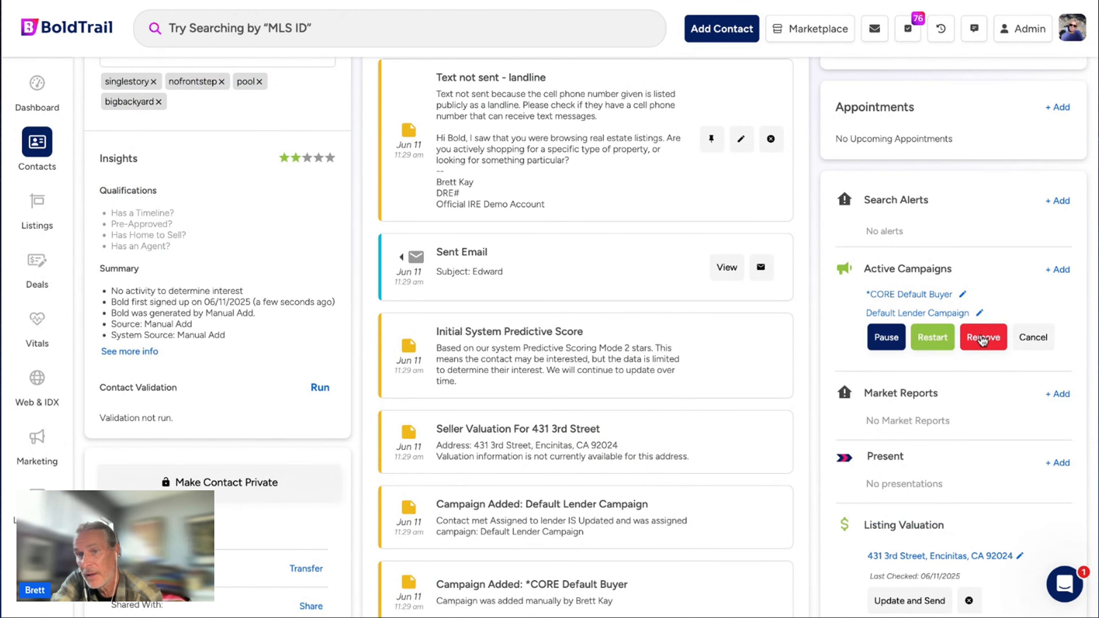
{"action": "left_click", "coordinate": [982, 336]}
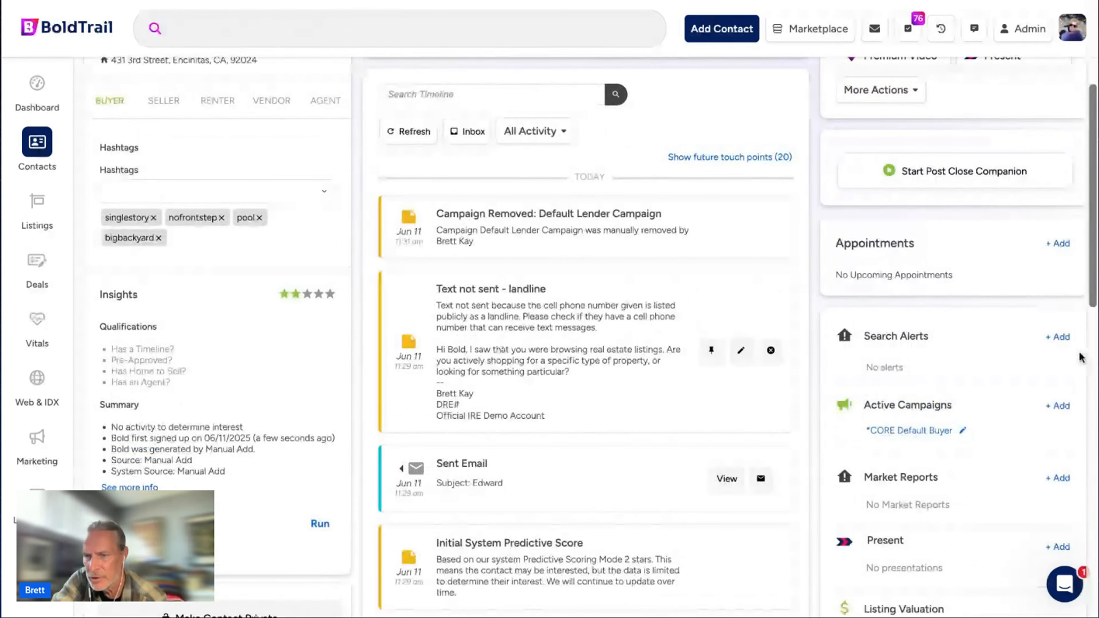
{"action": "left_click", "coordinate": [1058, 339]}
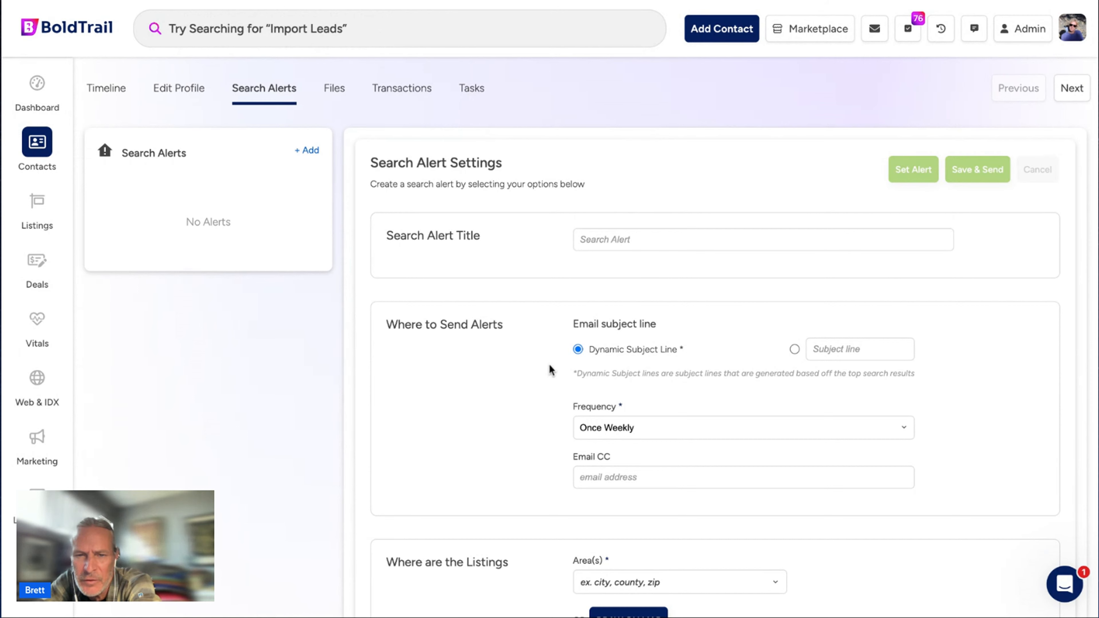
Choose a custom email subject line and set the alert frequency to ASAP.
{"action": "left_click", "coordinate": [795, 350]}
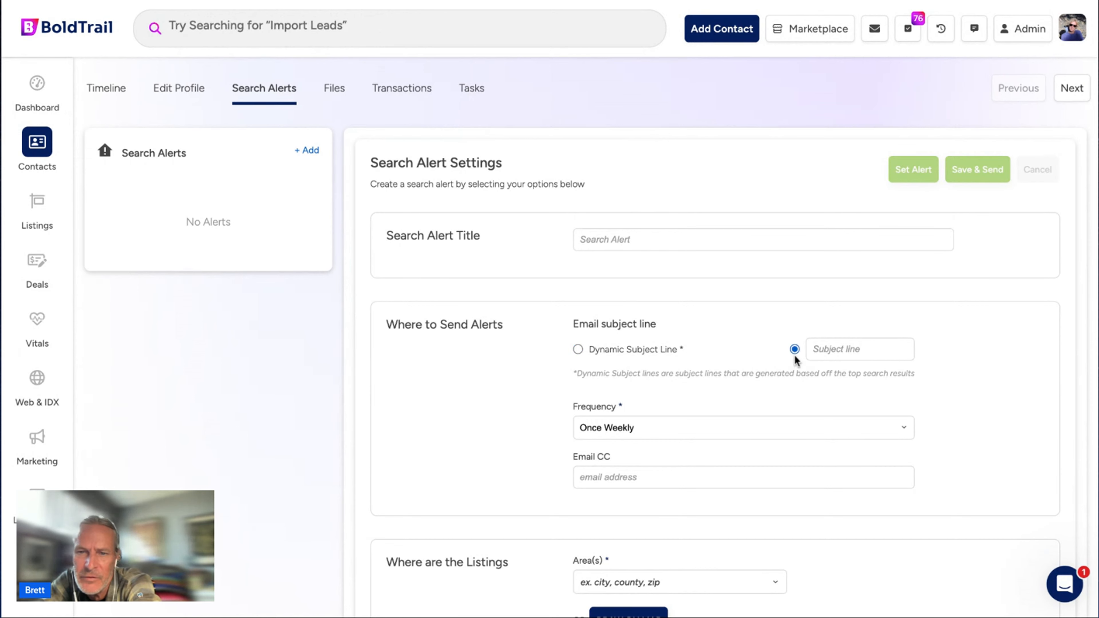
{"action": "left_click", "coordinate": [843, 344]}
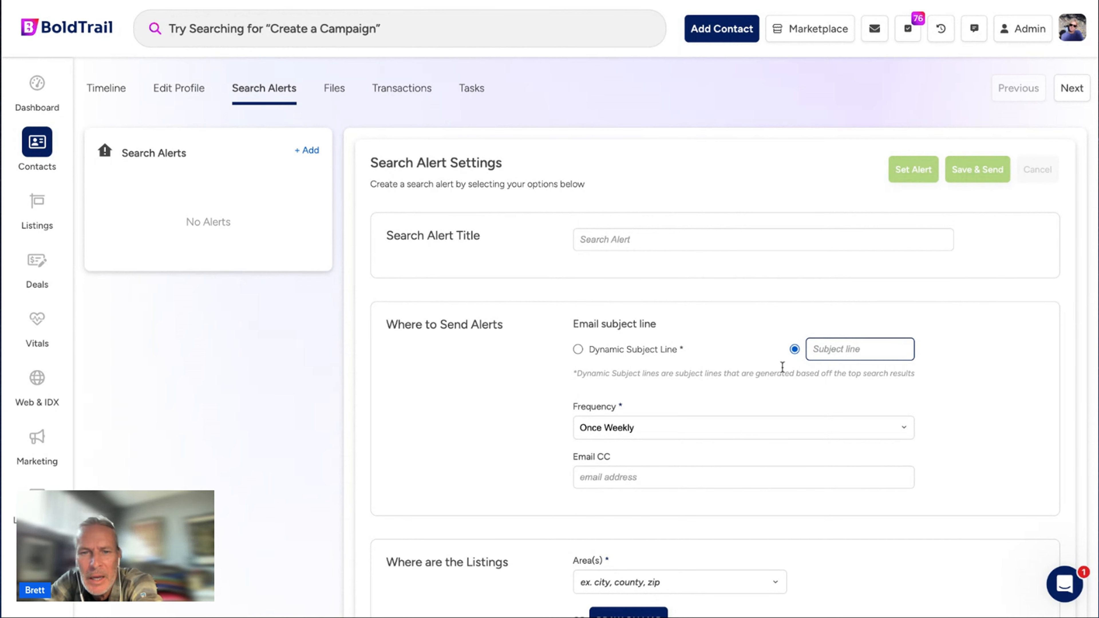
{"action": "left_click", "coordinate": [627, 473]}
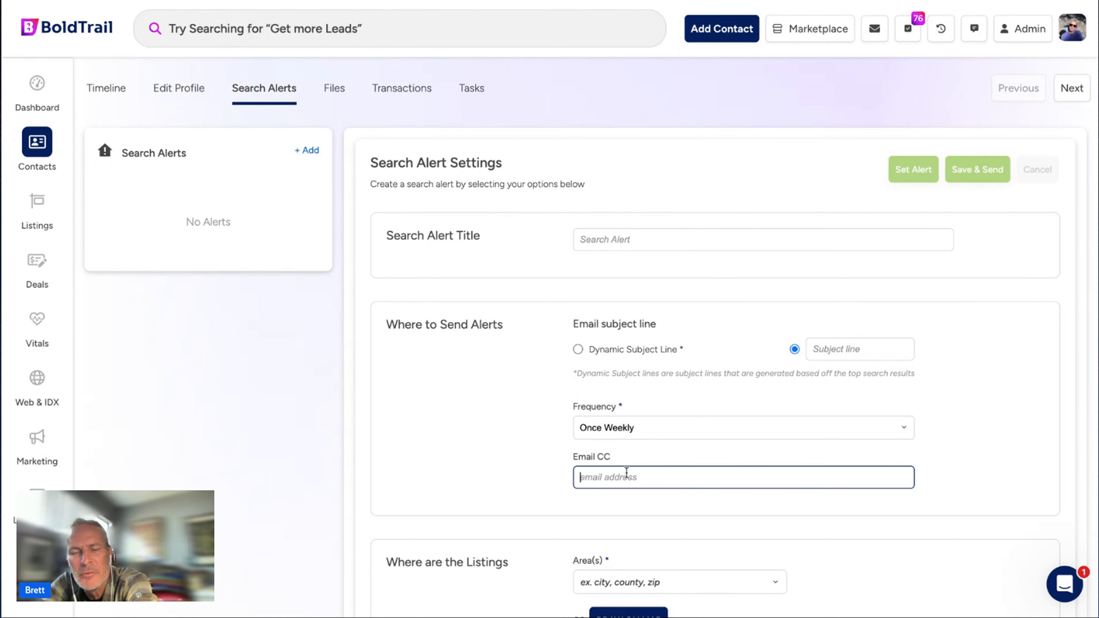
{"action": "left_click", "coordinate": [630, 426]}
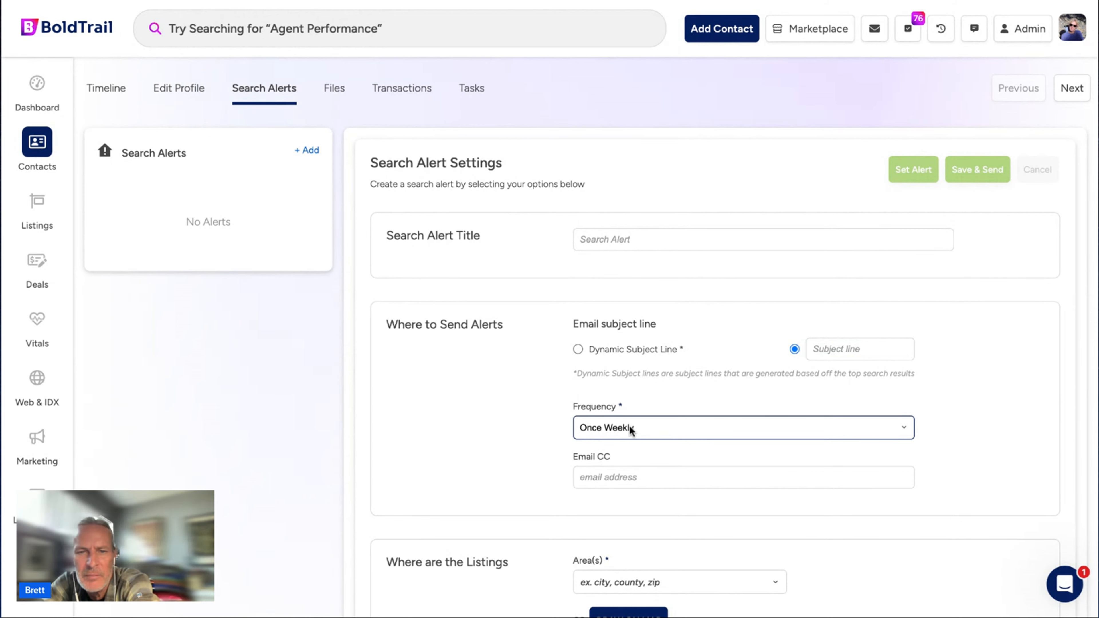
{"action": "left_click", "coordinate": [606, 407]}
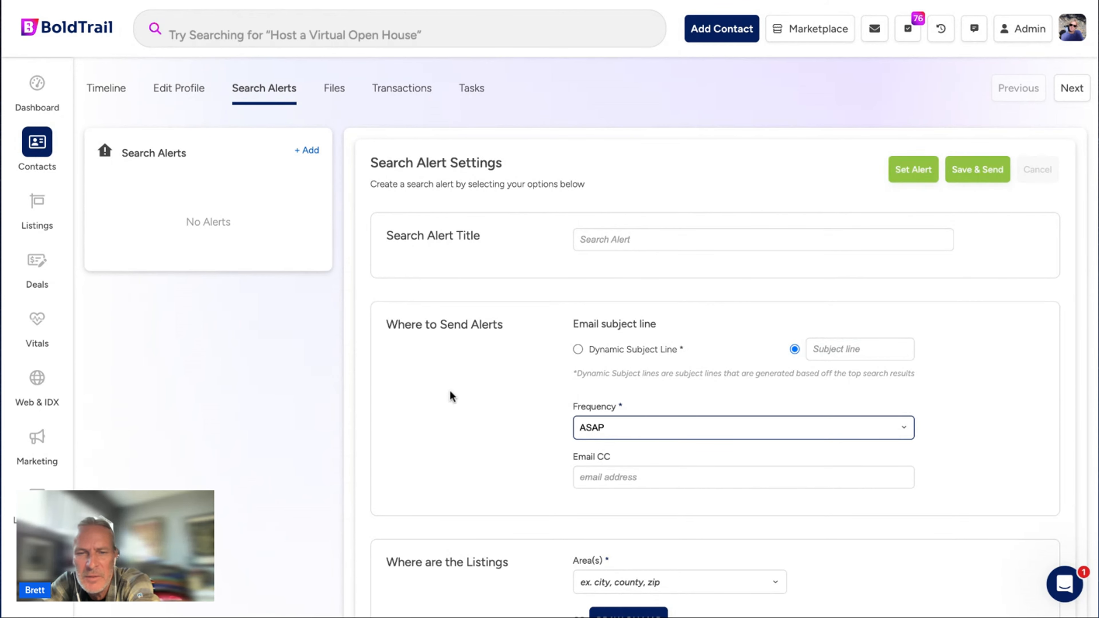
Set the alert area to City: San Diego, CA using the 'san di' search.
{"action": "scroll", "coordinate": [450, 390], "scroll_direction": "down", "scroll_amount": 3}
{"action": "scroll", "coordinate": [450, 393], "scroll_direction": "down", "scroll_amount": 3}
{"action": "left_click", "coordinate": [611, 345]}
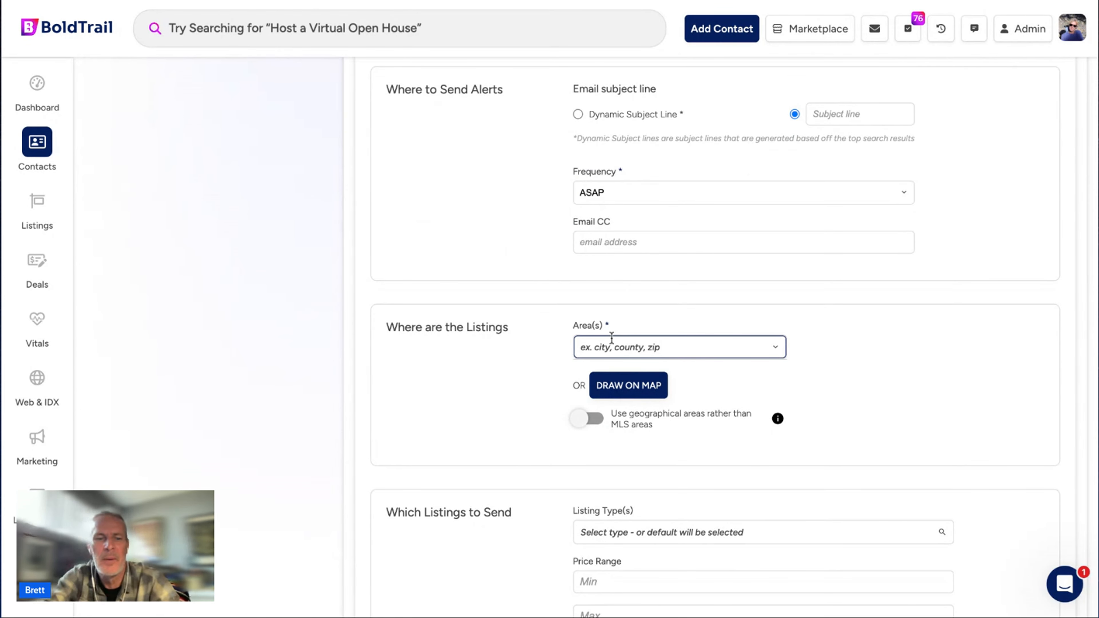
{"action": "type", "text": "san diego"}
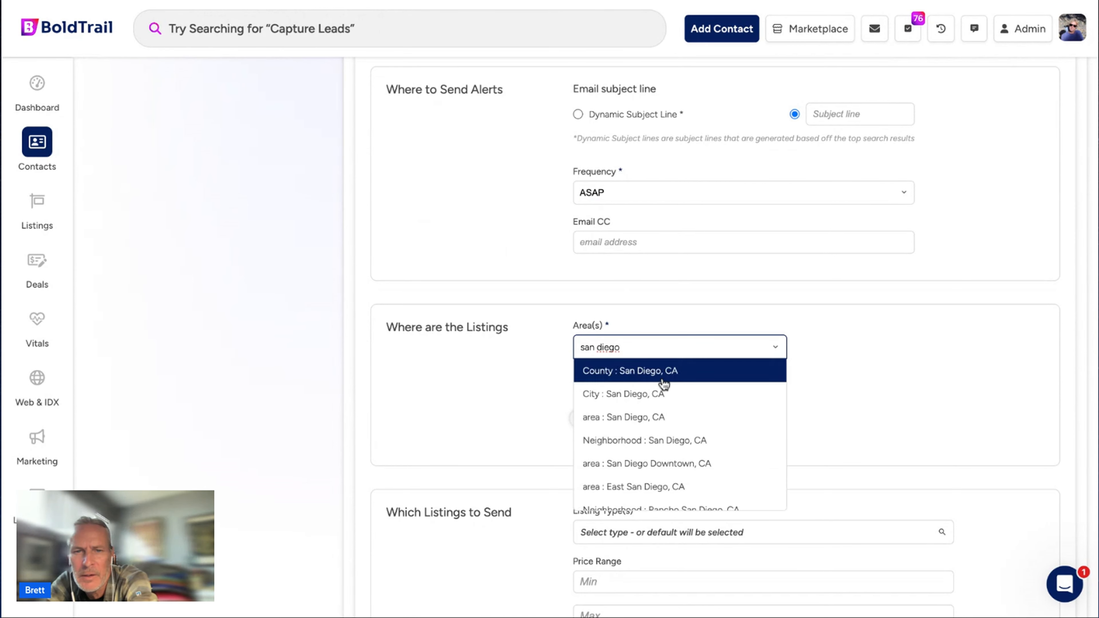
{"action": "left_click", "coordinate": [655, 396]}
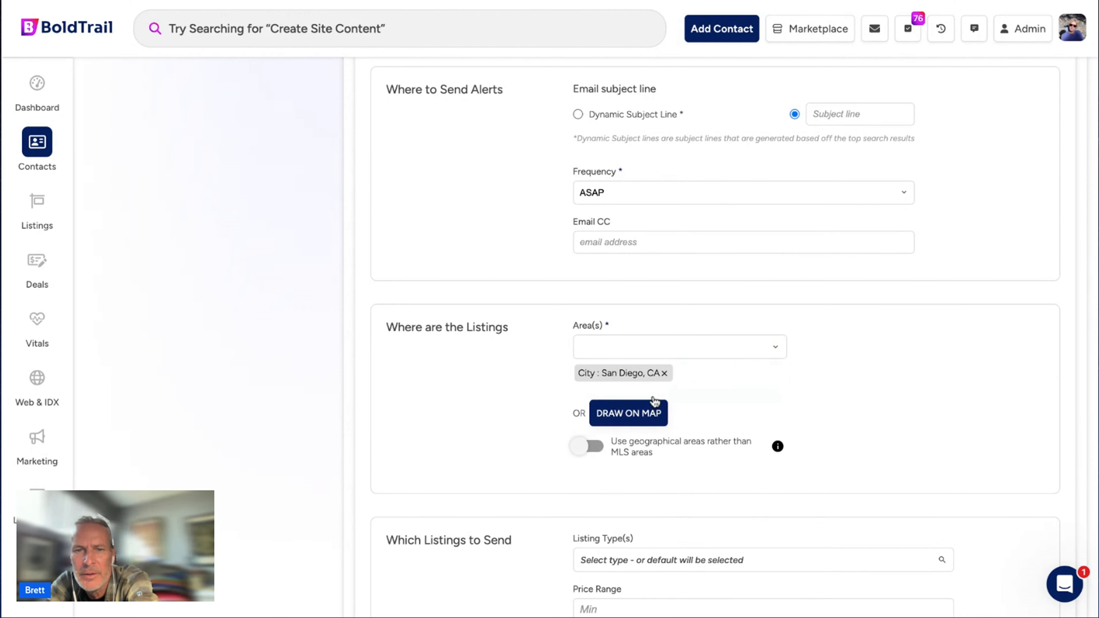
Try Draw on Map without drawing, then toggle geographical areas on and back to MLS areas.
{"action": "left_click", "coordinate": [635, 423]}
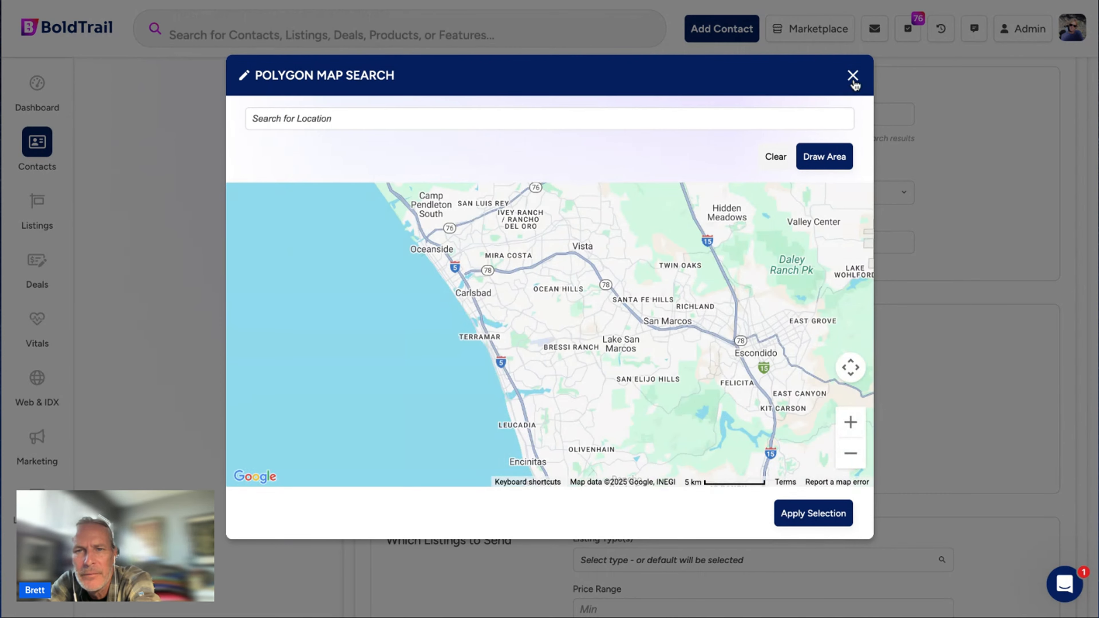
{"action": "left_click", "coordinate": [853, 75]}
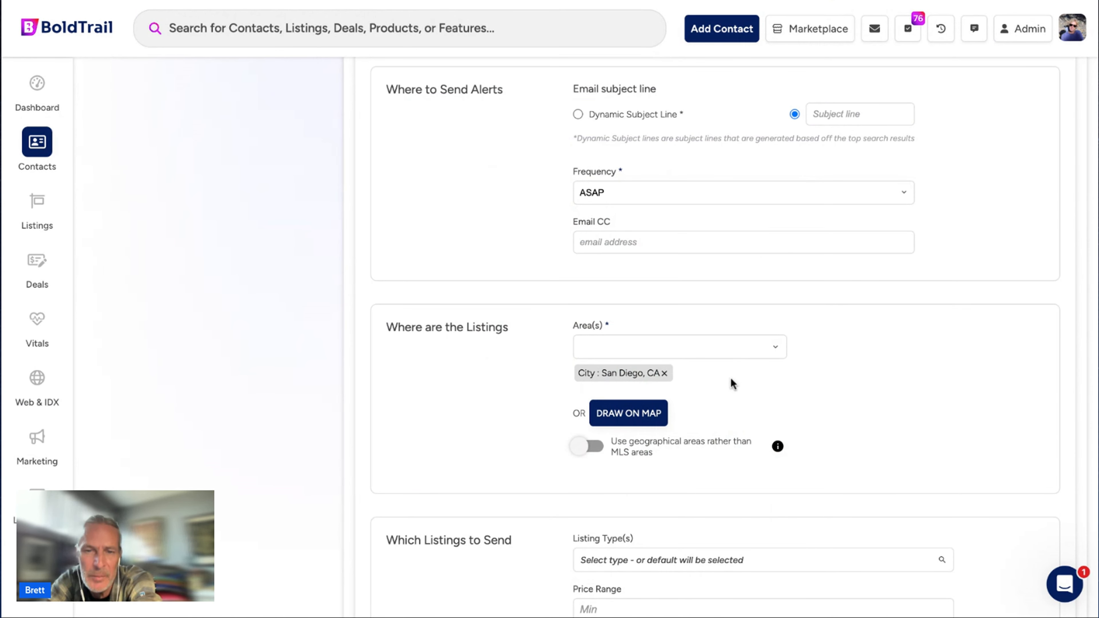
{"action": "scroll", "coordinate": [731, 376], "scroll_direction": "down", "scroll_amount": 3}
{"action": "left_click", "coordinate": [593, 323]}
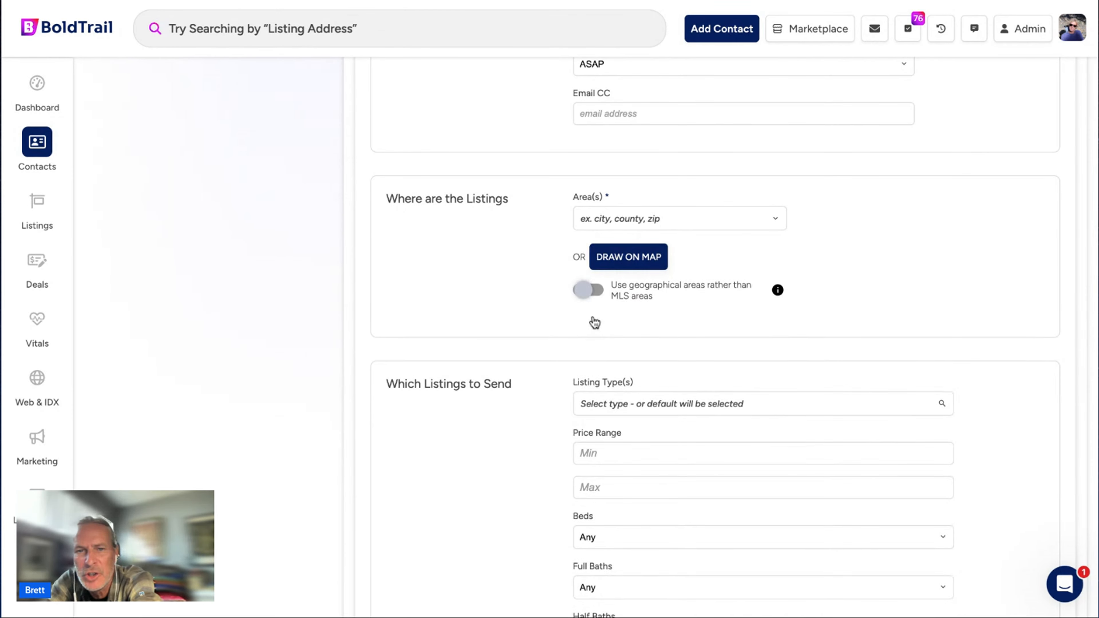
{"action": "left_click", "coordinate": [586, 296]}
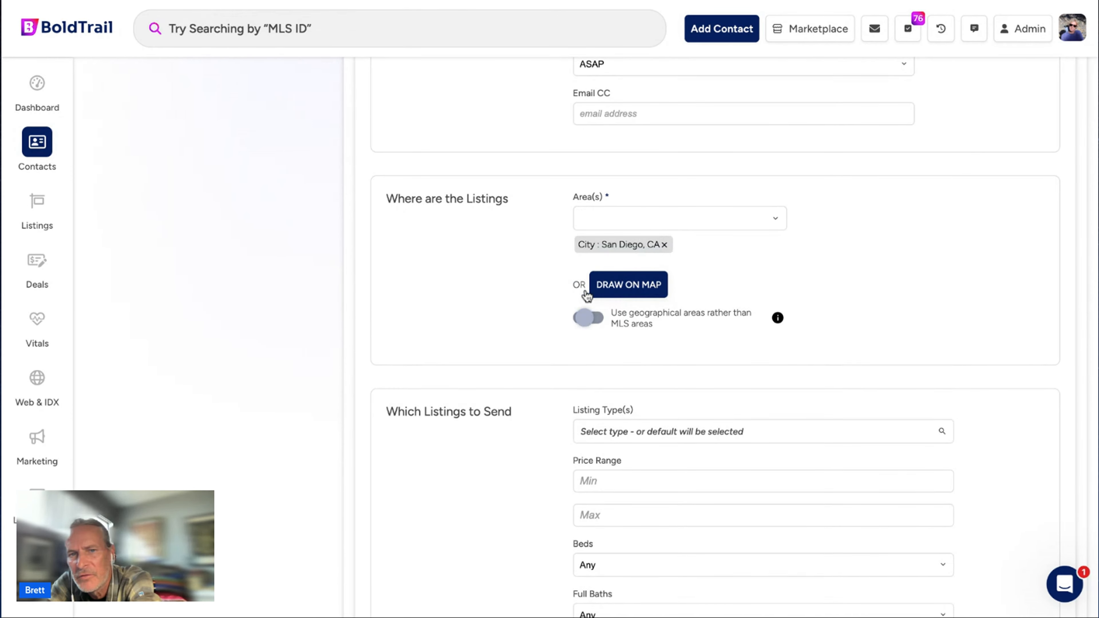
{"action": "triple_click", "coordinate": [657, 324]}
{"action": "mouse_move", "coordinate": [777, 318]}
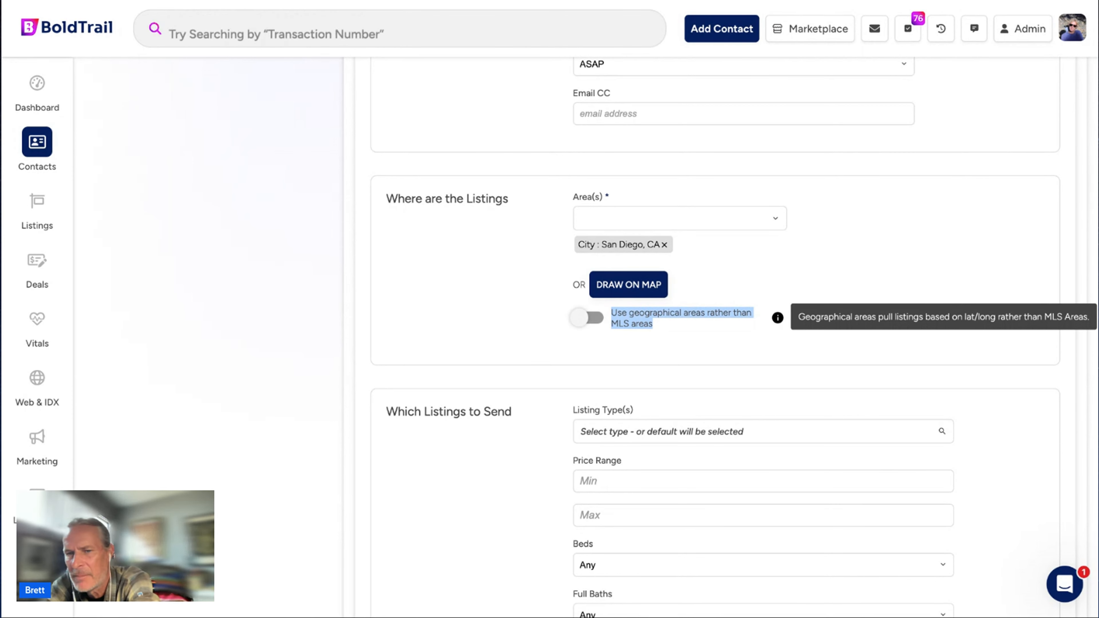
{"action": "left_click", "coordinate": [508, 314]}
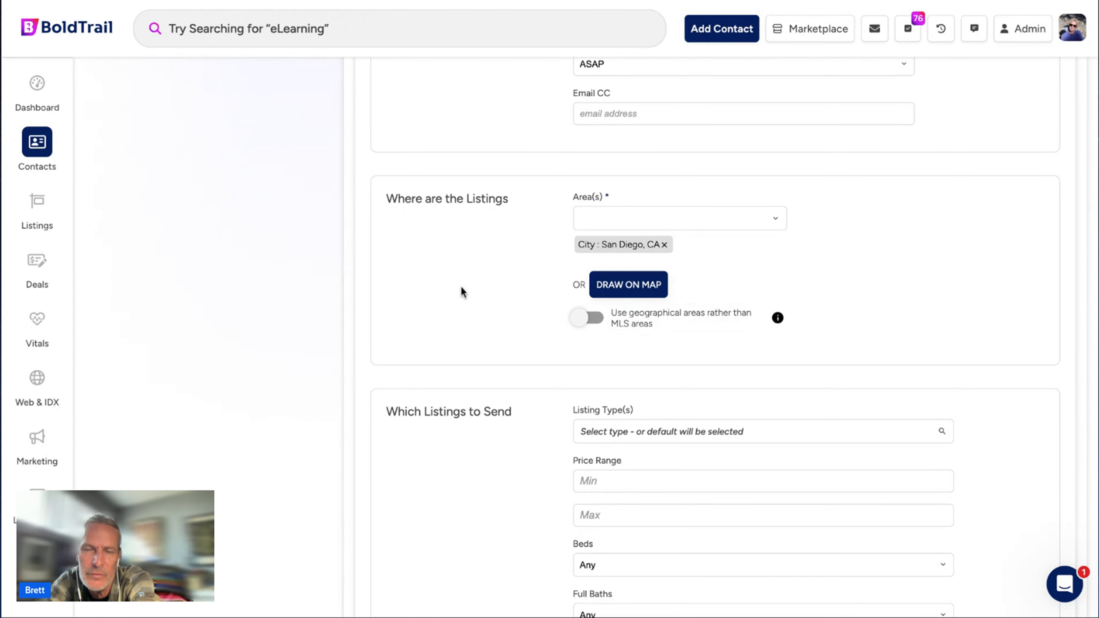
{"action": "scroll", "coordinate": [462, 291], "scroll_direction": "down", "scroll_amount": 5}
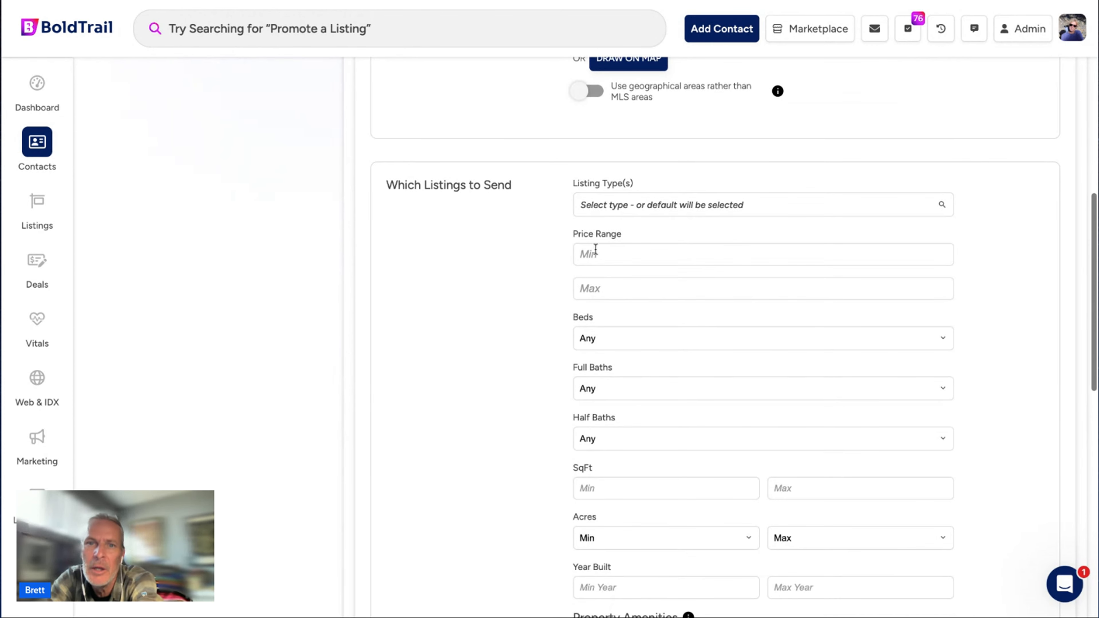
Set the listing type to Single Family and include only open house listings.
{"action": "left_click", "coordinate": [604, 207]}
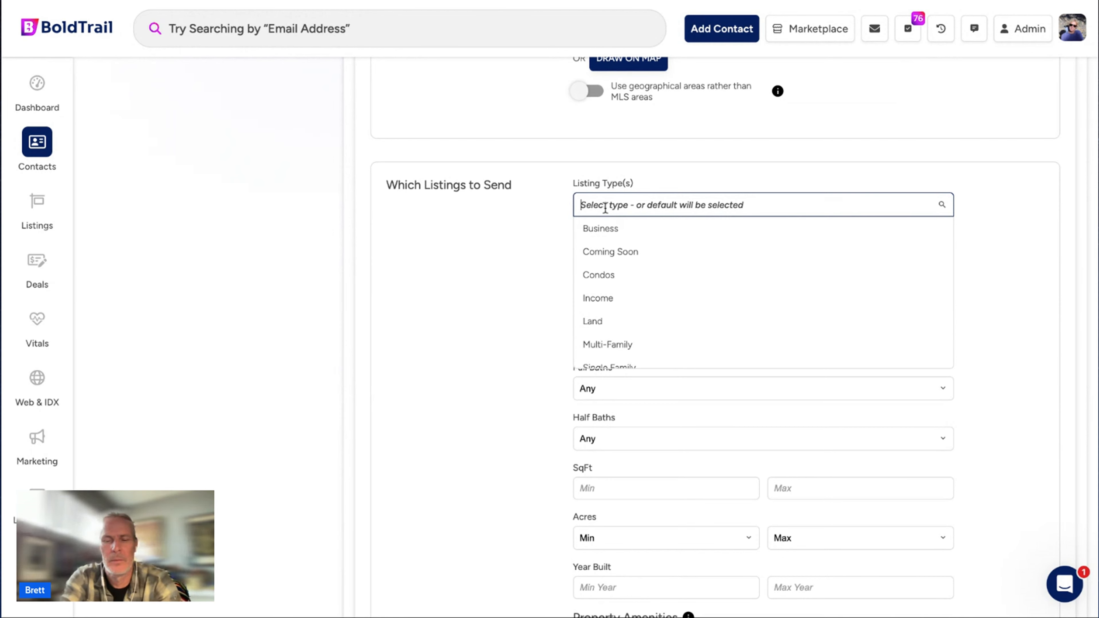
{"action": "type", "text": "single"}
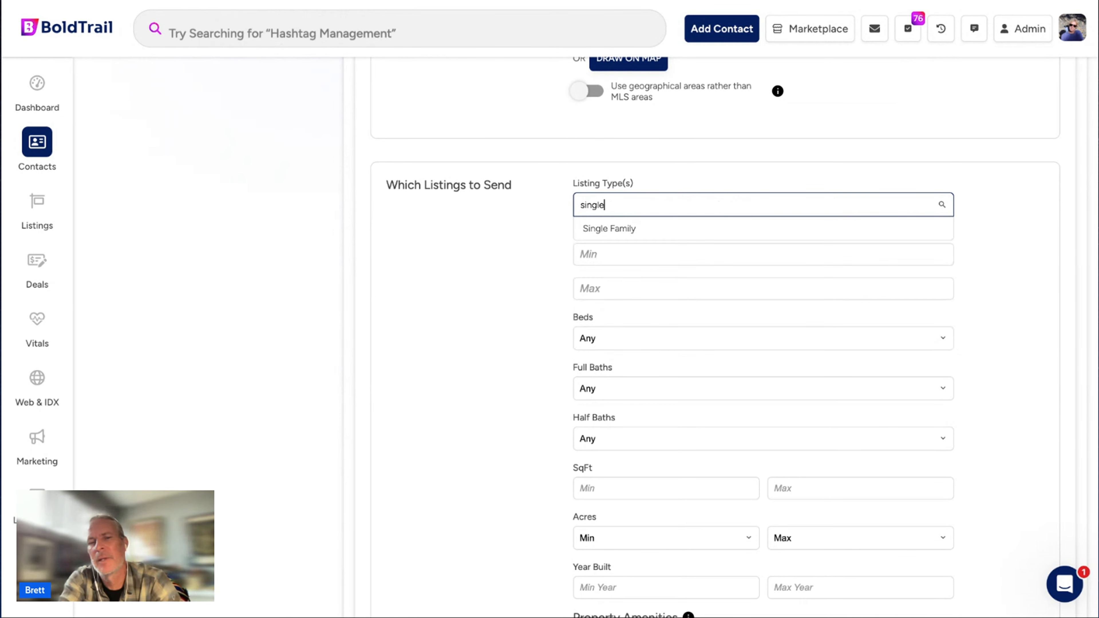
{"action": "left_click", "coordinate": [641, 233]}
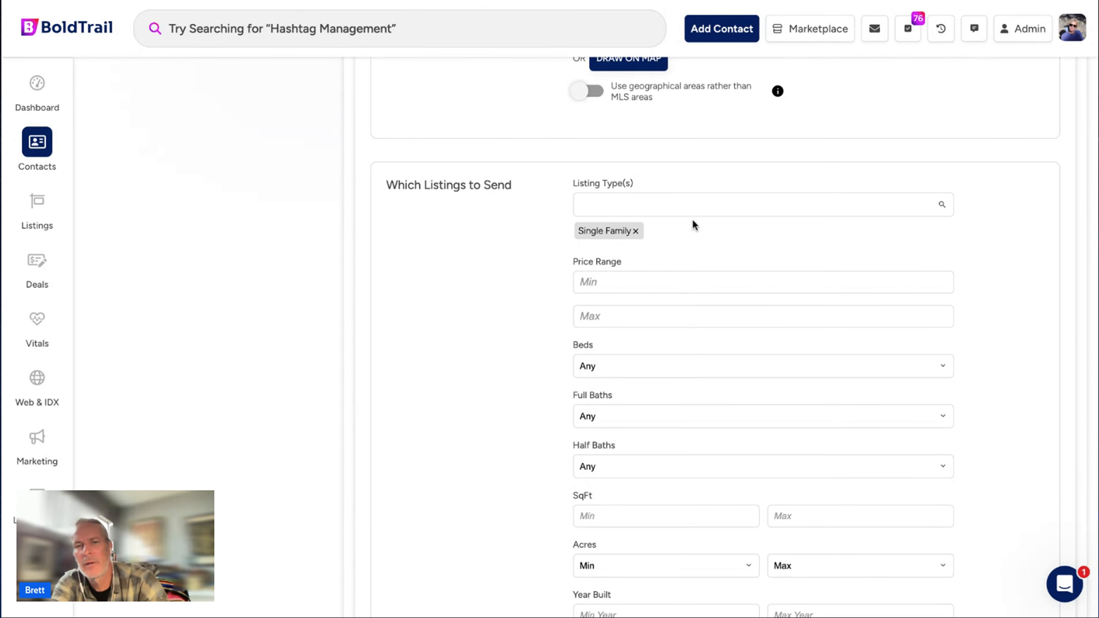
{"action": "scroll", "coordinate": [700, 217], "scroll_direction": "down", "scroll_amount": 3}
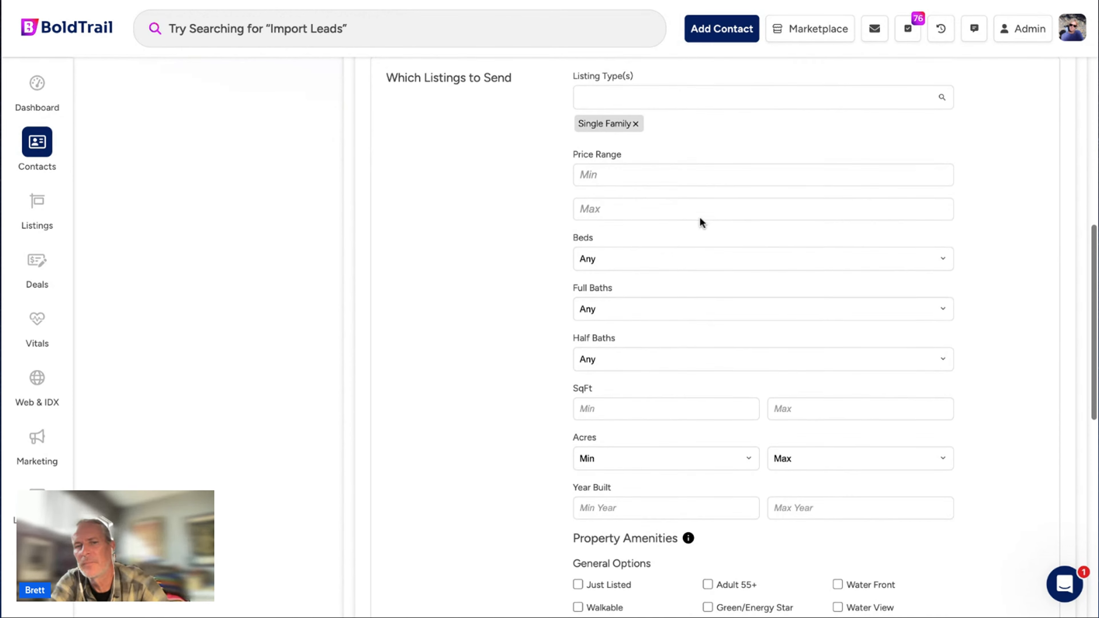
{"action": "scroll", "coordinate": [620, 186], "scroll_direction": "down", "scroll_amount": 3}
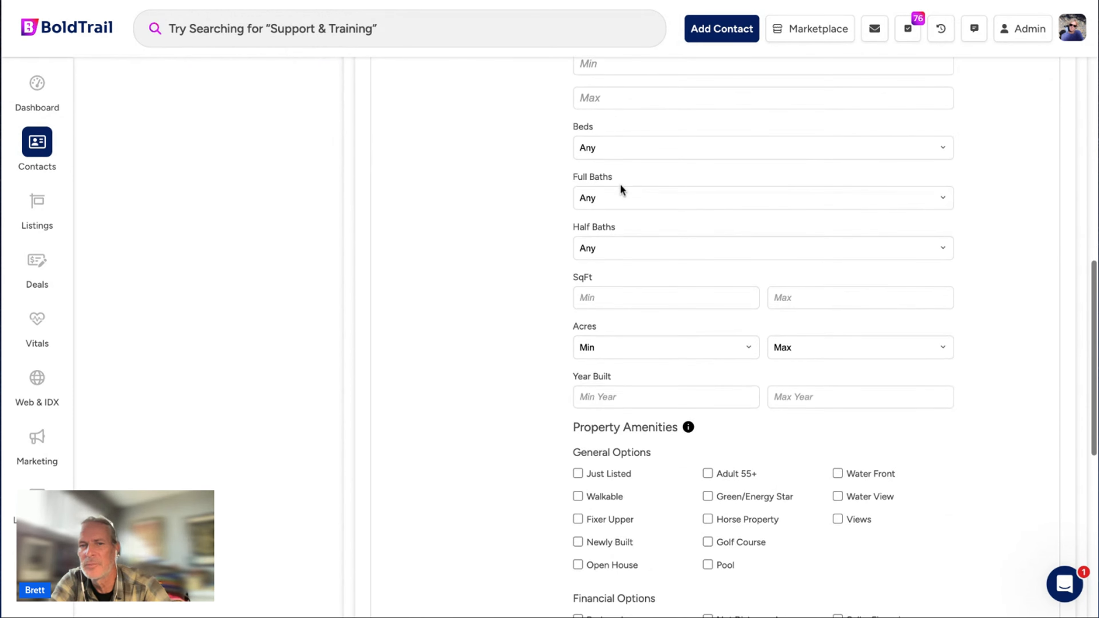
{"action": "scroll", "coordinate": [620, 184], "scroll_direction": "down", "scroll_amount": 3}
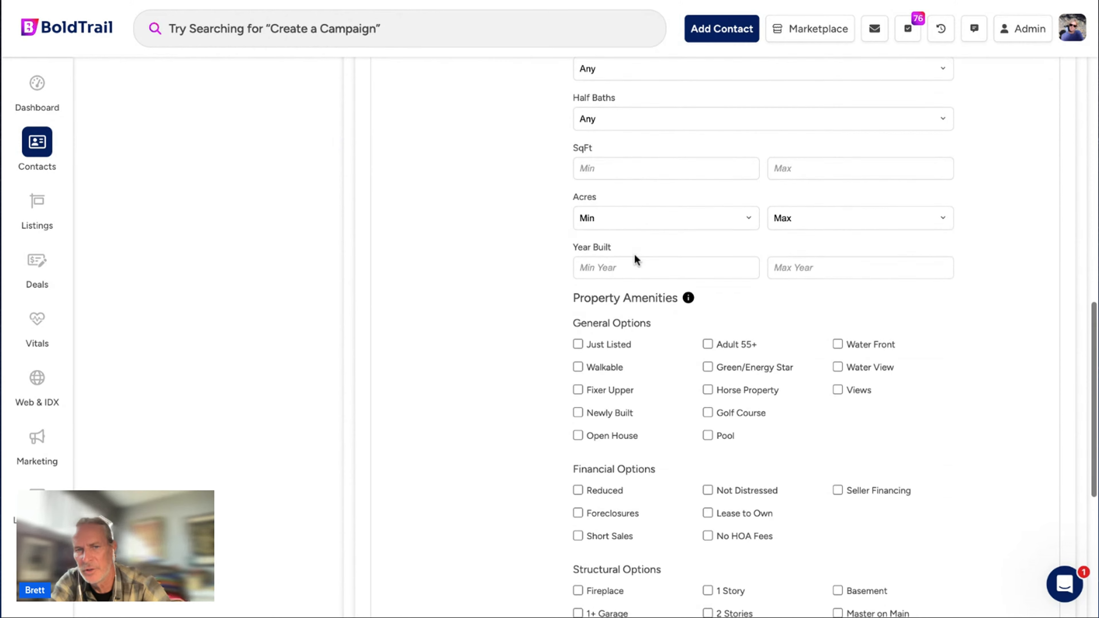
{"action": "scroll", "coordinate": [634, 255], "scroll_direction": "down", "scroll_amount": 7}
{"action": "scroll", "coordinate": [604, 230], "scroll_direction": "up", "scroll_amount": 3}
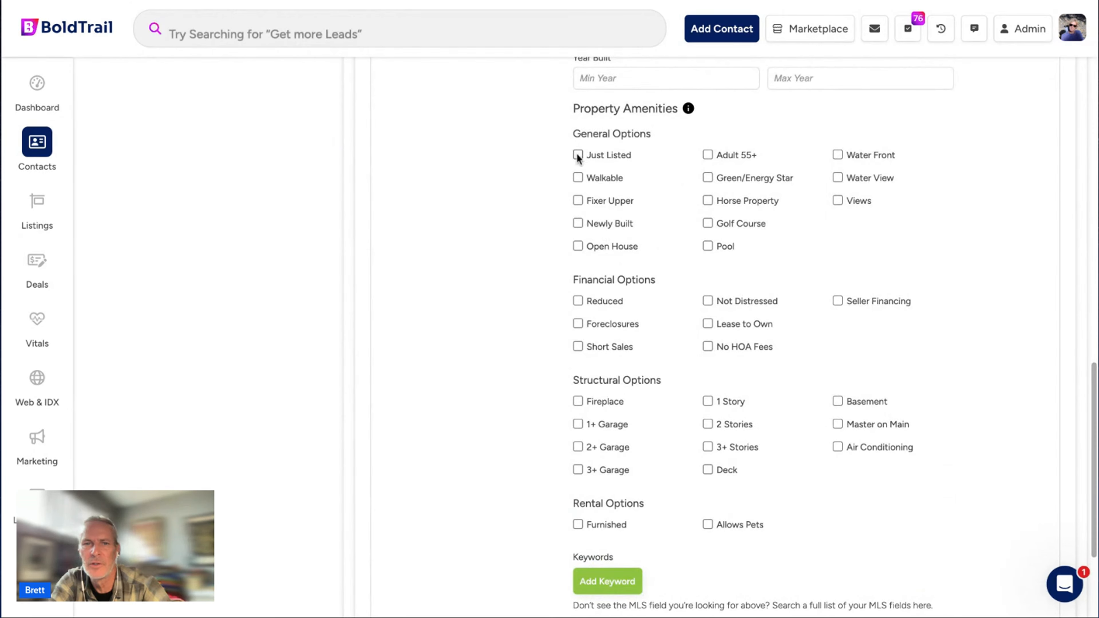
{"action": "left_click", "coordinate": [592, 247]}
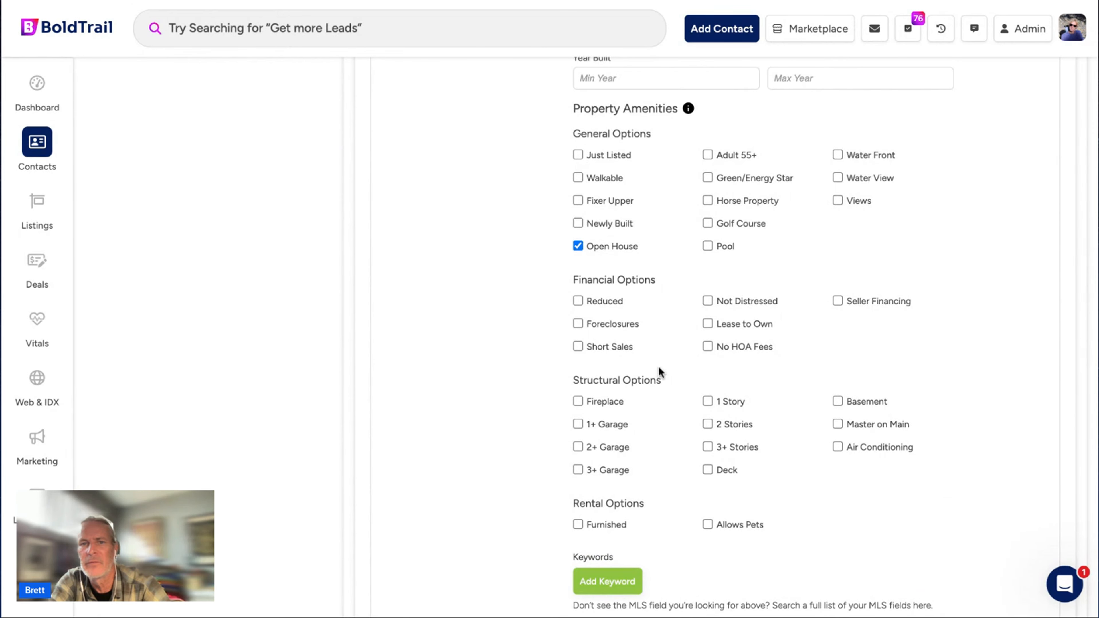
Add an HOA Fee keyword criterion with value 100, plus two more keyword rows.
{"action": "scroll", "coordinate": [658, 373], "scroll_direction": "down", "scroll_amount": 4}
{"action": "left_click", "coordinate": [599, 405]}
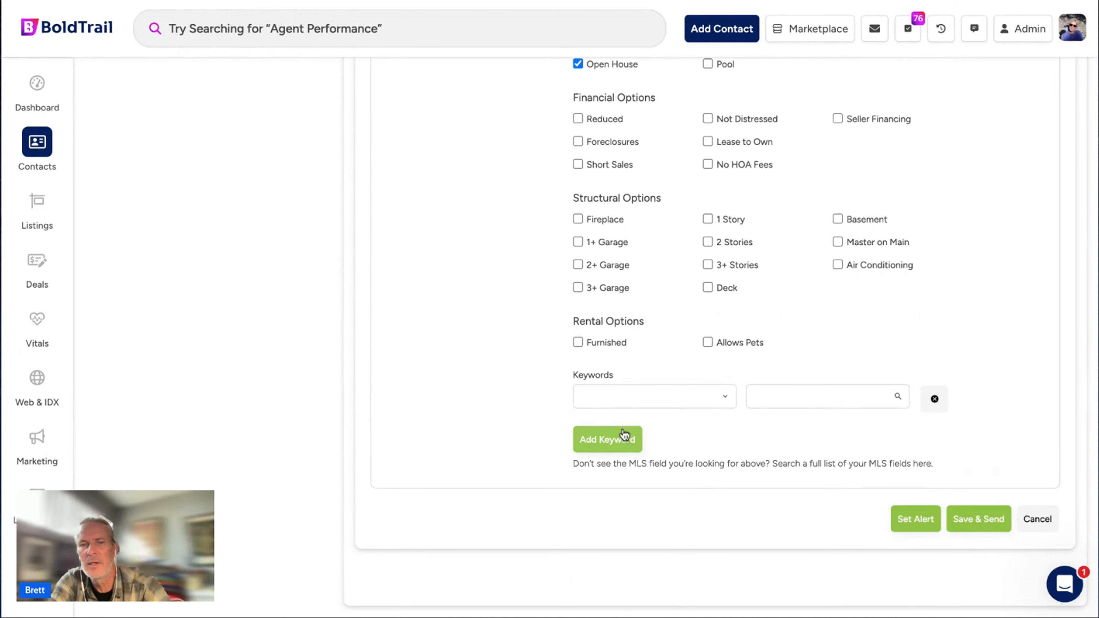
{"action": "left_click", "coordinate": [605, 392]}
{"action": "type", "text": "ho"}
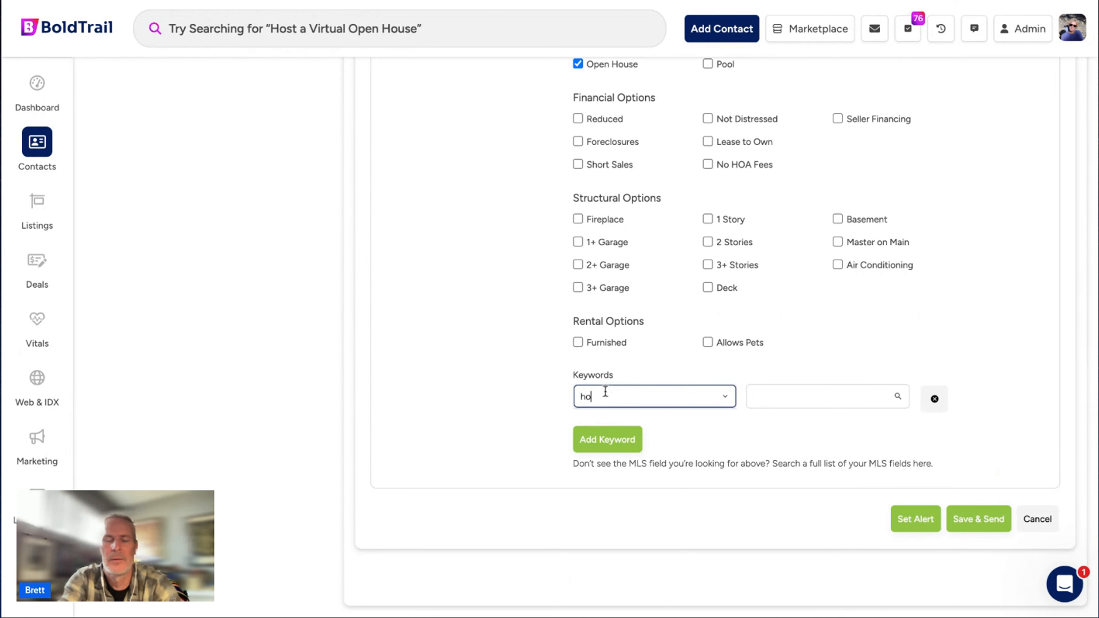
{"action": "type", "text": "a"}
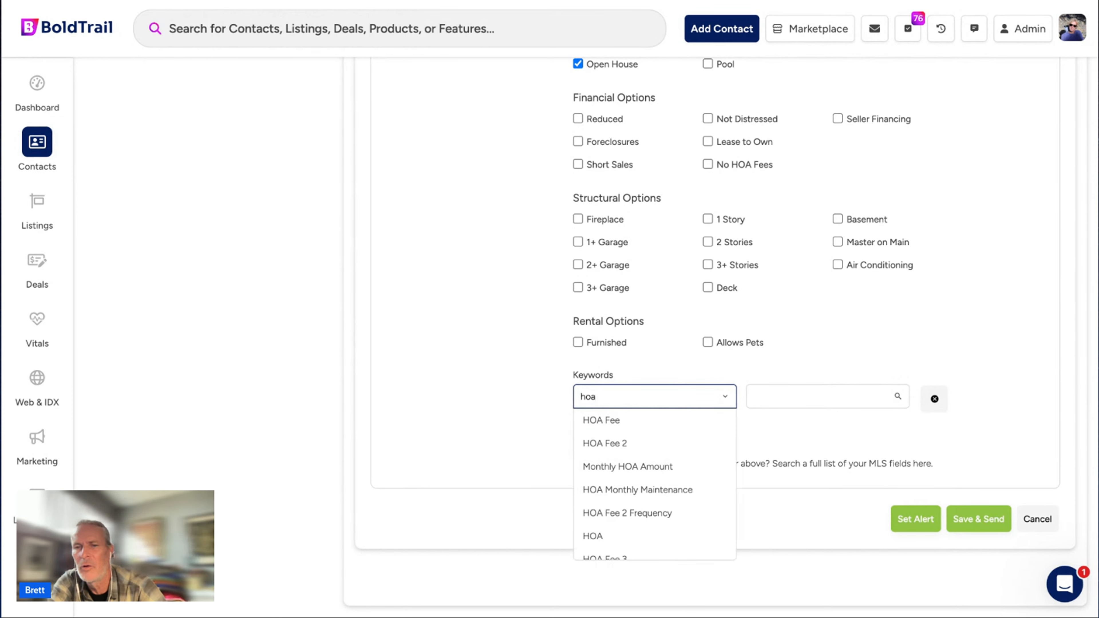
{"action": "left_click", "coordinate": [619, 421]}
{"action": "left_click", "coordinate": [851, 386]}
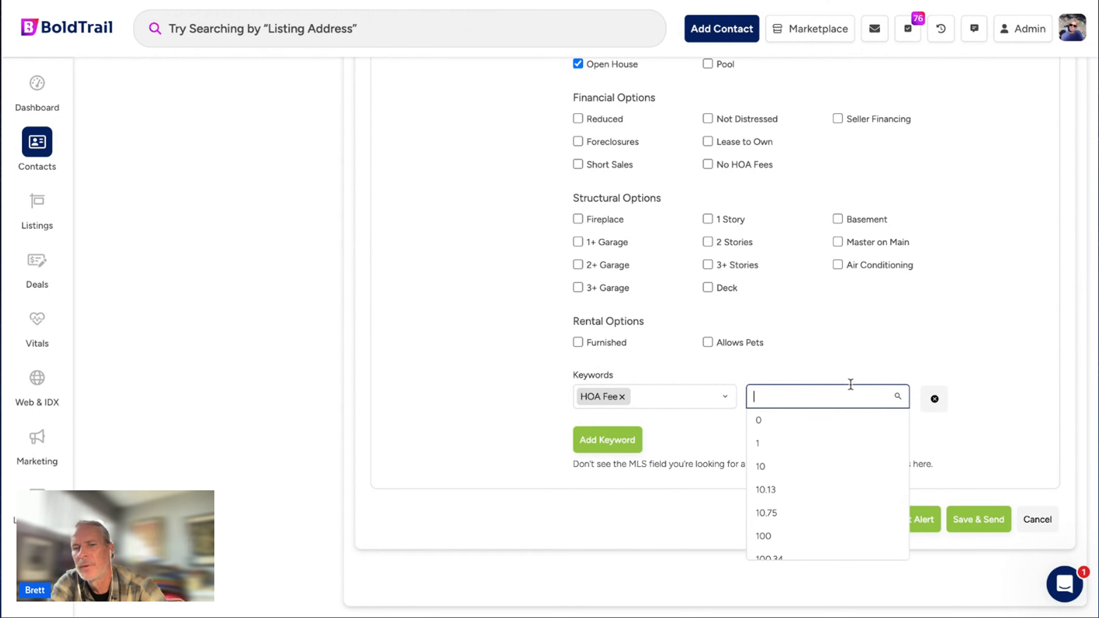
{"action": "scroll", "coordinate": [837, 513], "scroll_direction": "down", "scroll_amount": 2}
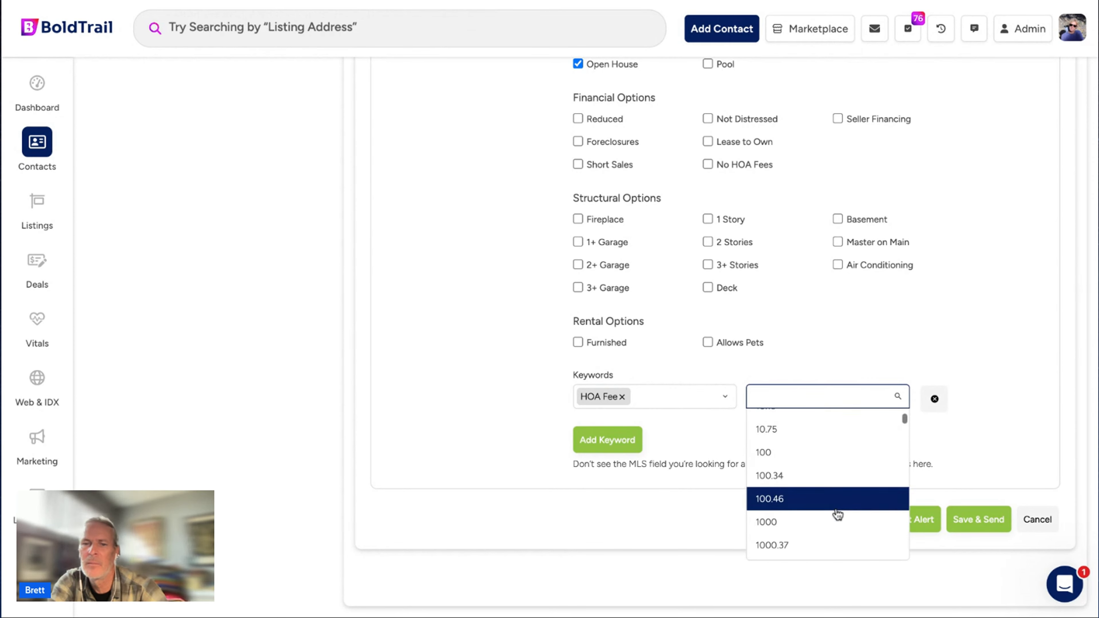
{"action": "left_click", "coordinate": [798, 456]}
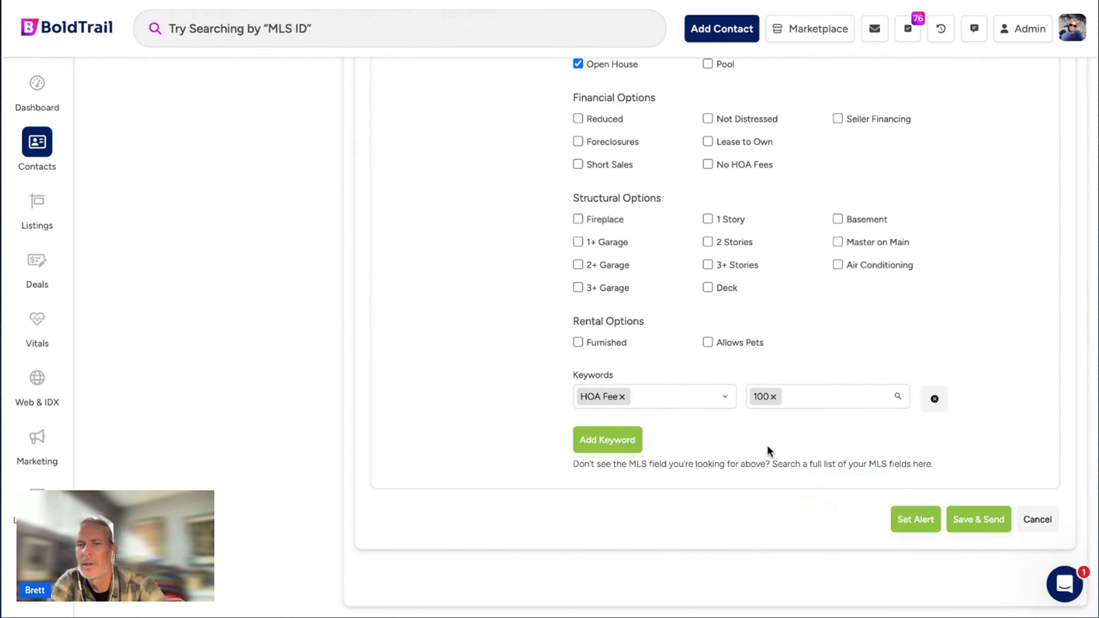
{"action": "left_click", "coordinate": [623, 441]}
{"action": "left_click", "coordinate": [621, 481]}
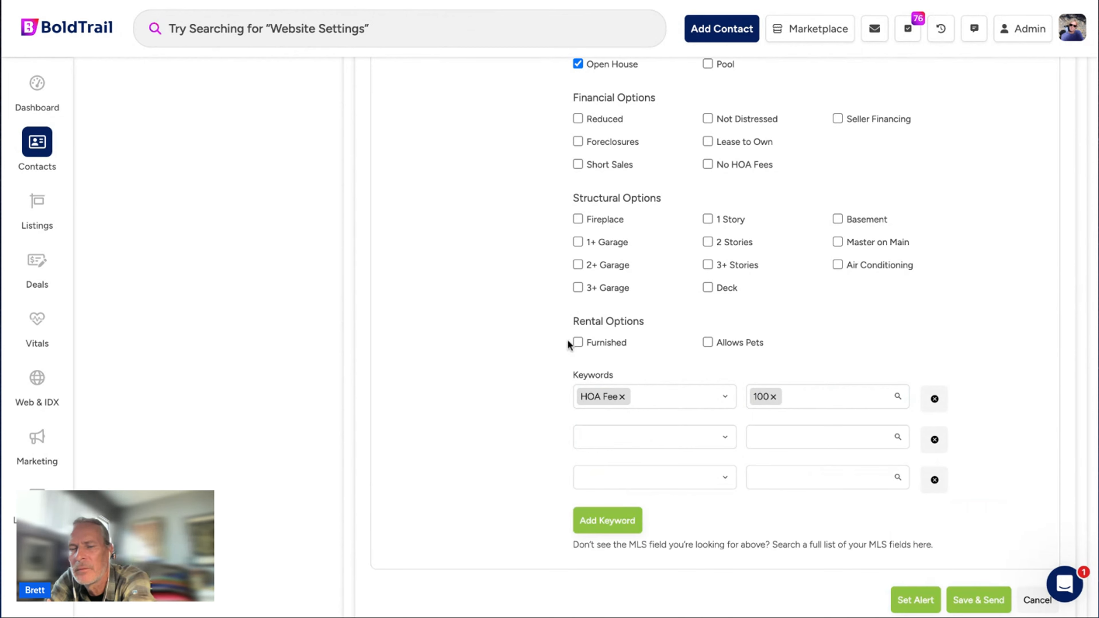
{"action": "scroll", "coordinate": [380, 277], "scroll_direction": "up", "scroll_amount": 1}
{"action": "scroll", "coordinate": [380, 274], "scroll_direction": "down", "scroll_amount": 3}
Set the San Diego Single Family alert and find it in the contact's timeline Search Alerts widget.
{"action": "left_click", "coordinate": [925, 477]}
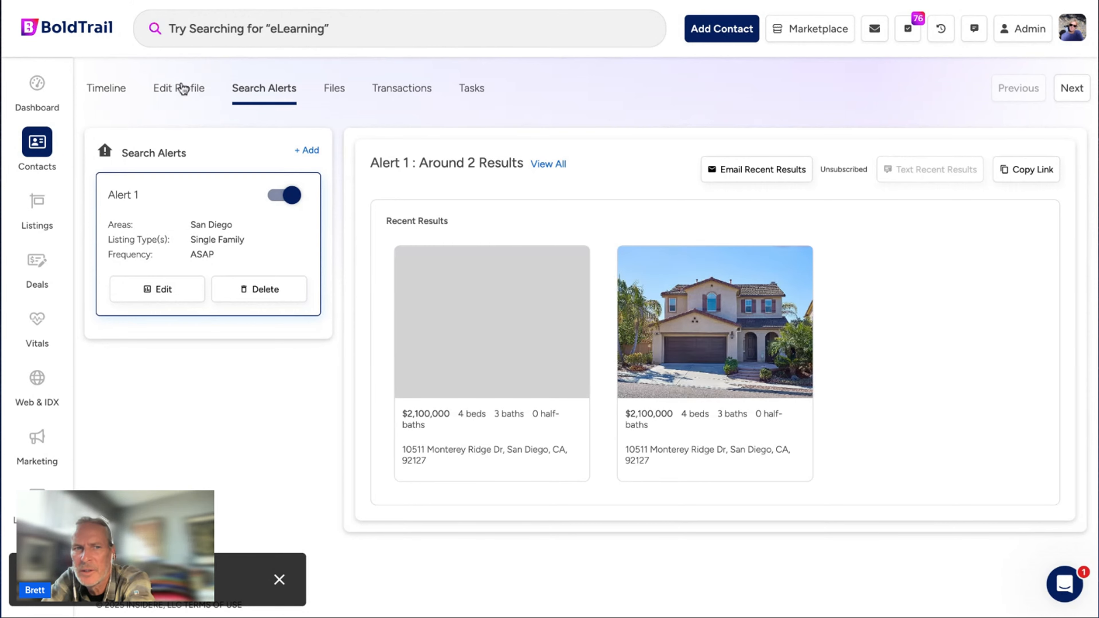
{"action": "left_click", "coordinate": [117, 98]}
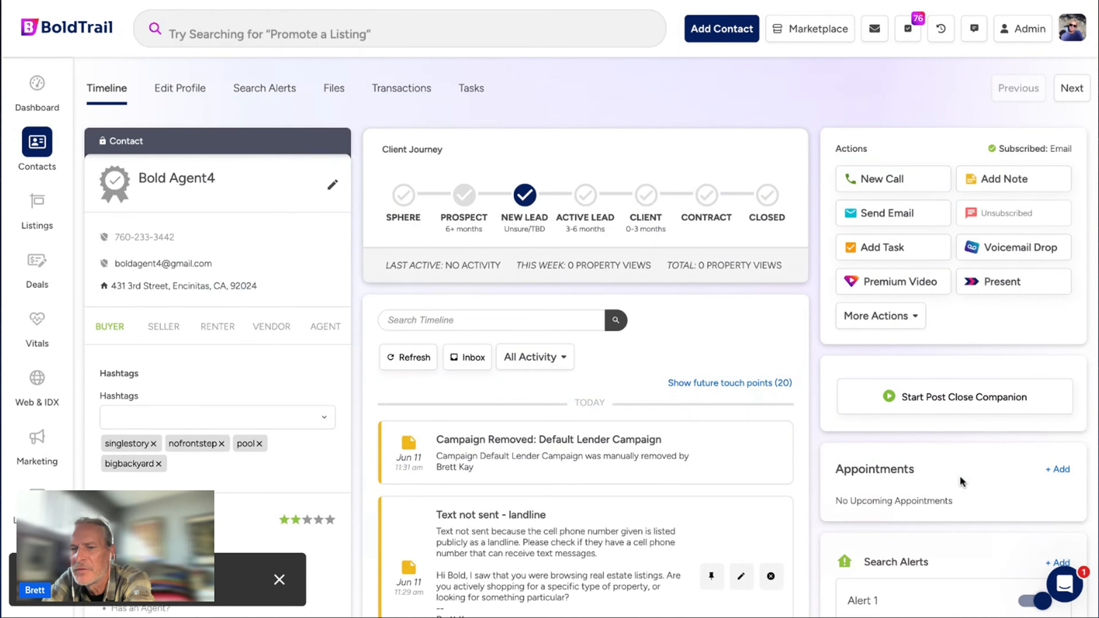
{"action": "scroll", "coordinate": [952, 481], "scroll_direction": "down", "scroll_amount": 5}
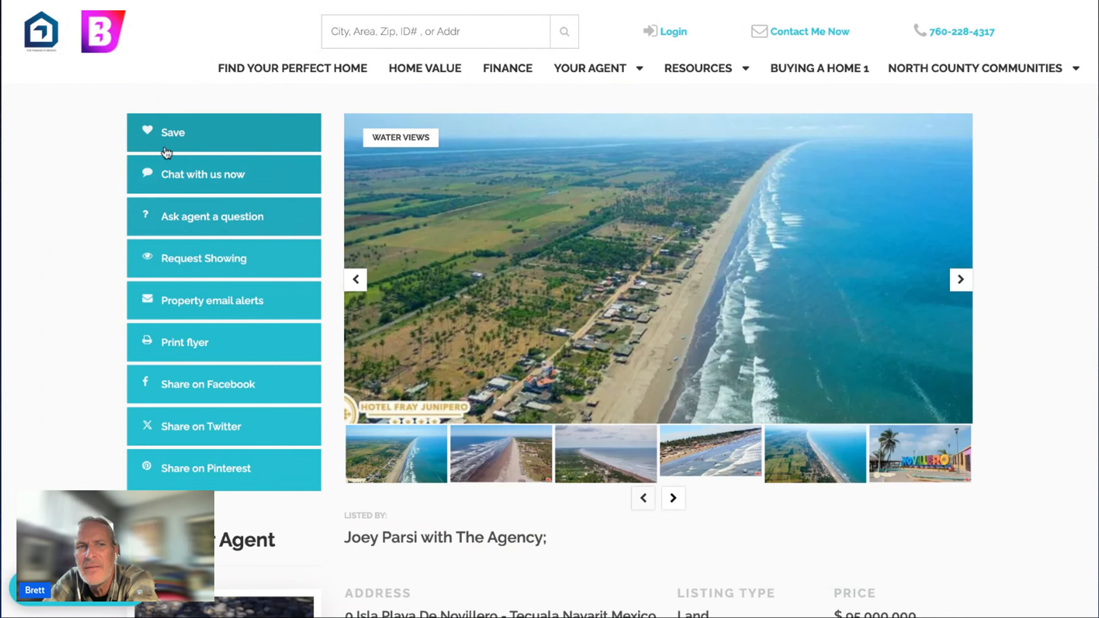
Save the $95,000,000 land listing and register as a visitor with a test email address.
{"action": "left_click", "coordinate": [190, 138]}
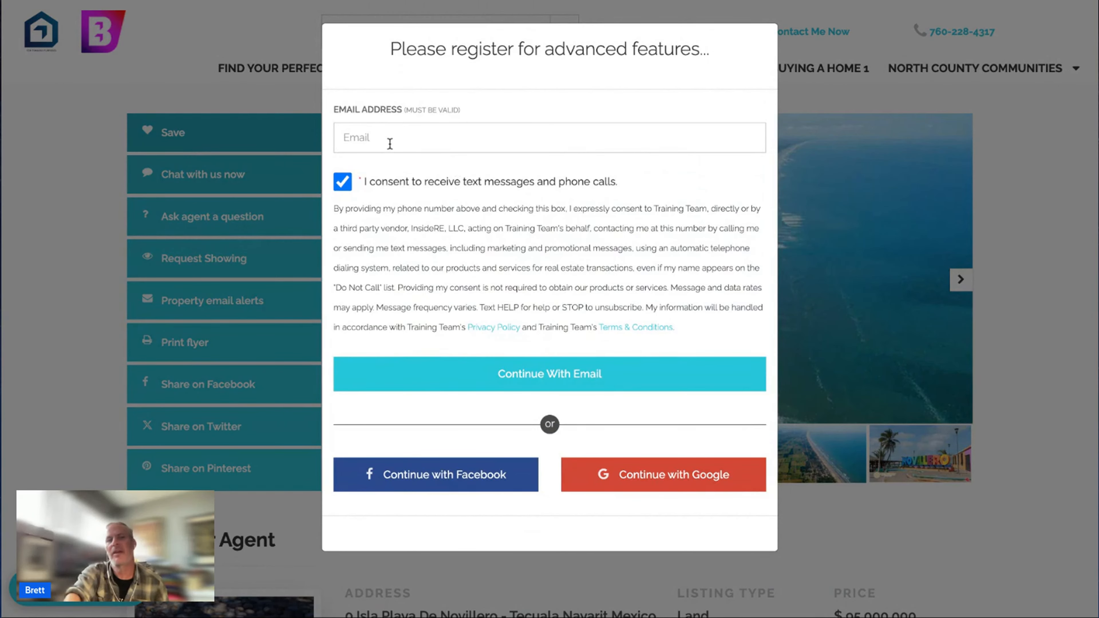
{"action": "left_click", "coordinate": [390, 143]}
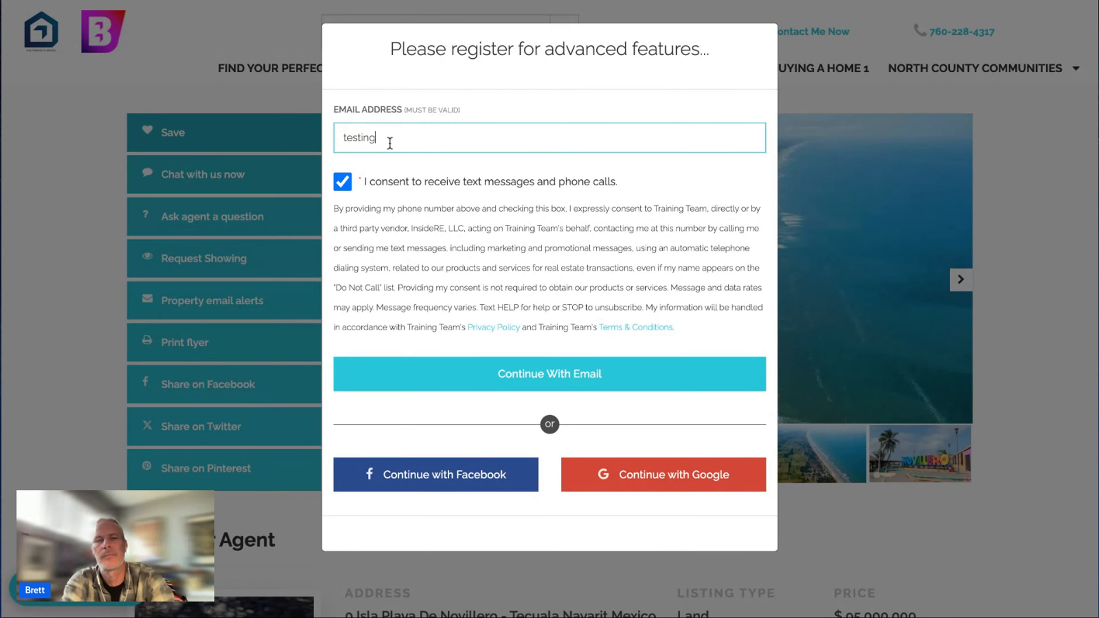
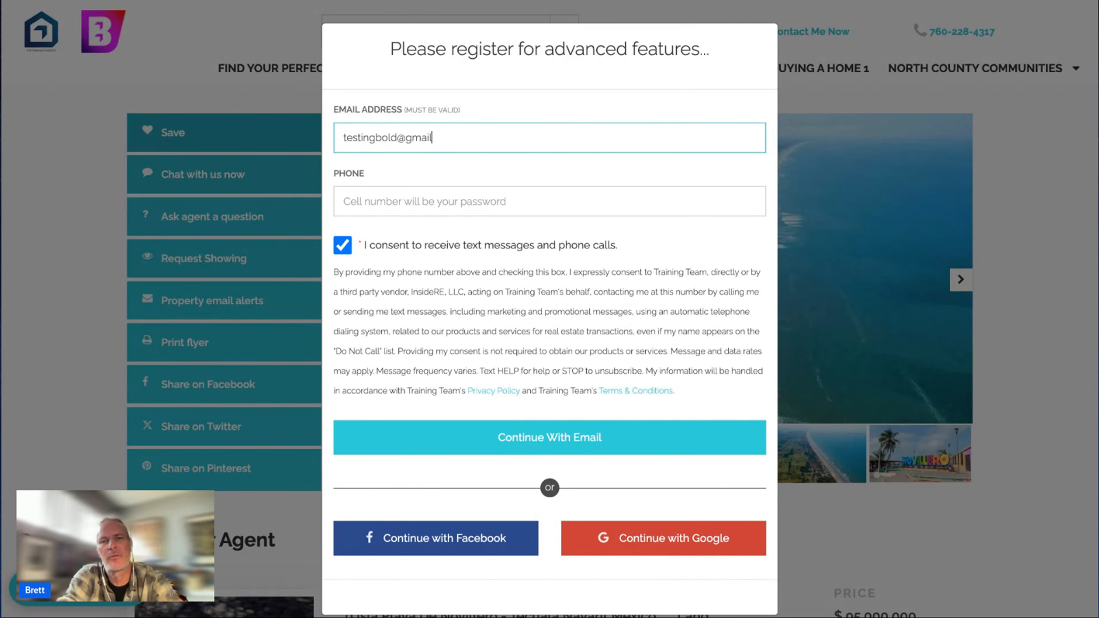
{"action": "left_click", "coordinate": [548, 453]}
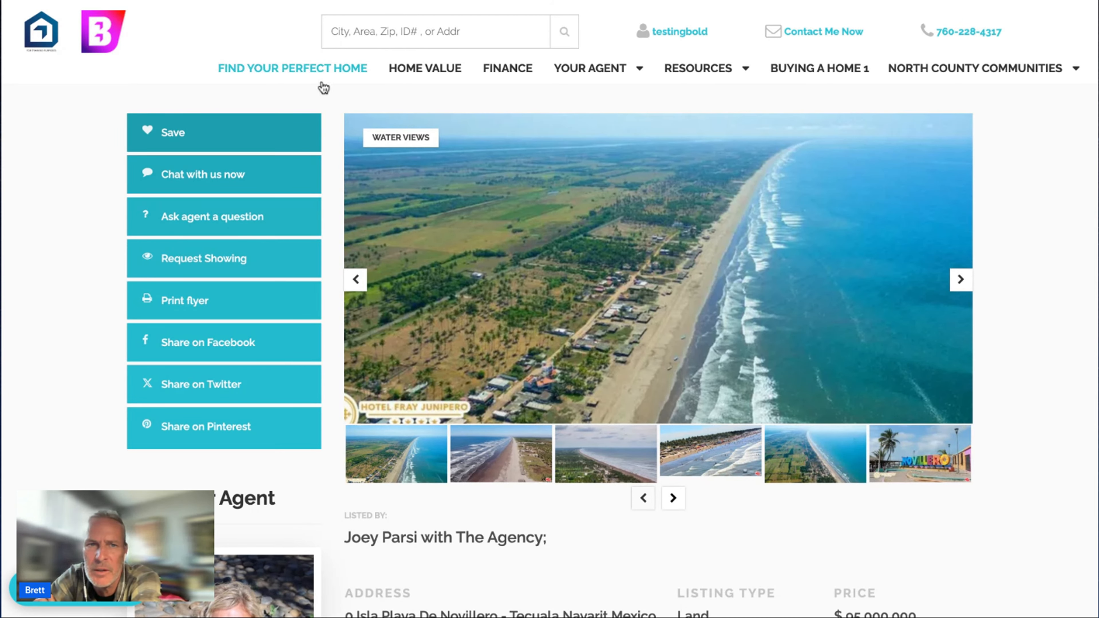
Check the contact's empty Market Reports section, then return to the website's property search results.
{"action": "left_click", "coordinate": [299, 1]}
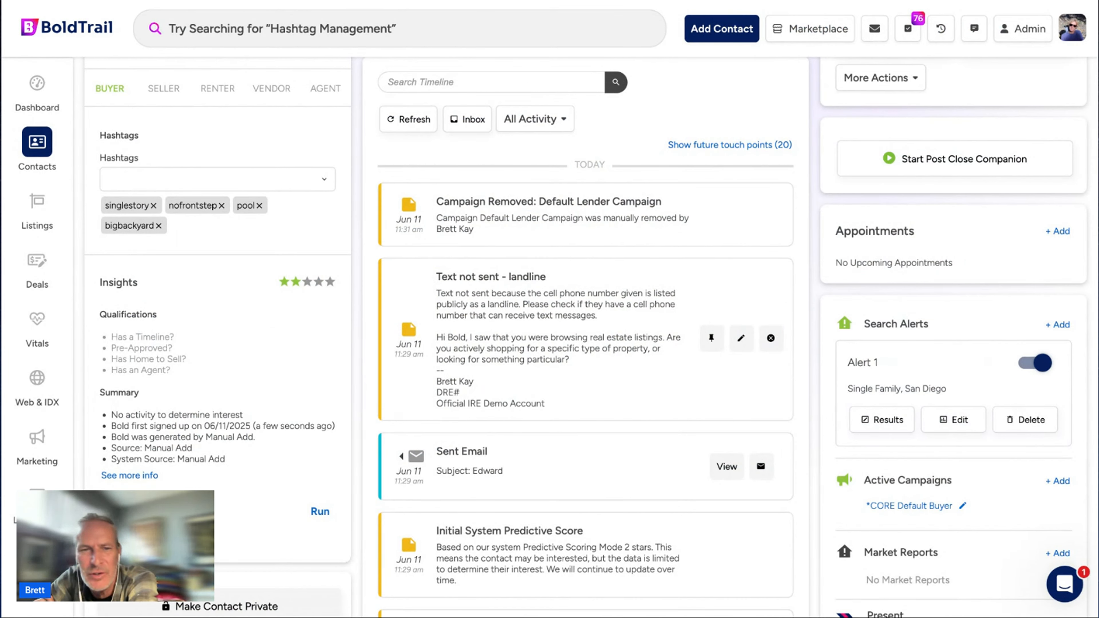
{"action": "scroll", "coordinate": [645, 361], "scroll_direction": "down", "scroll_amount": 3}
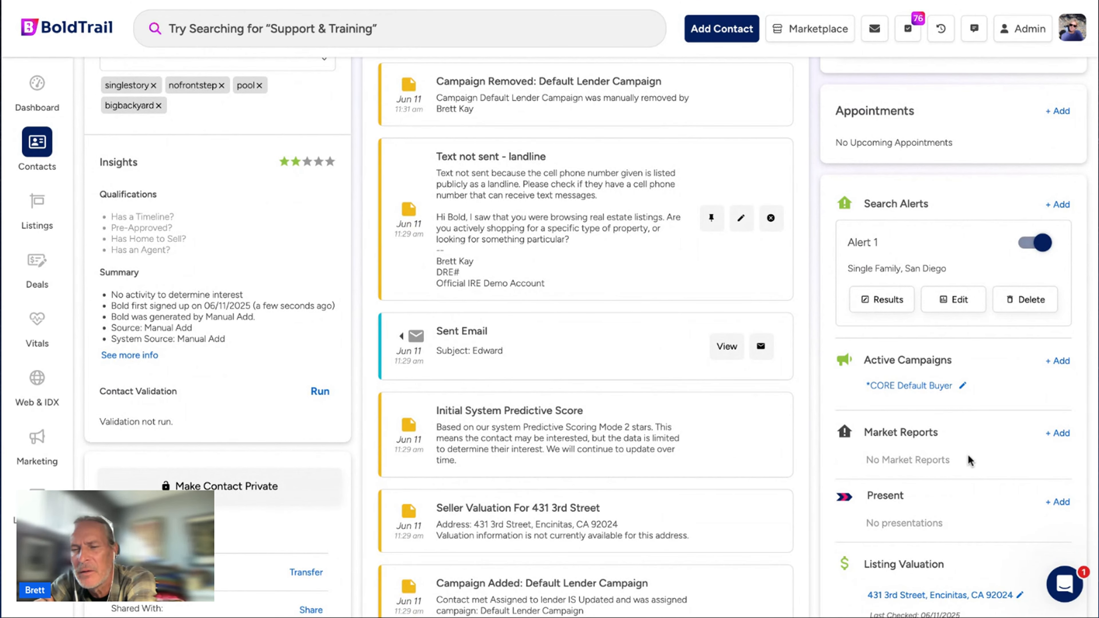
{"action": "left_click_drag", "start_coordinate": [950, 437], "coordinate": [835, 433]}
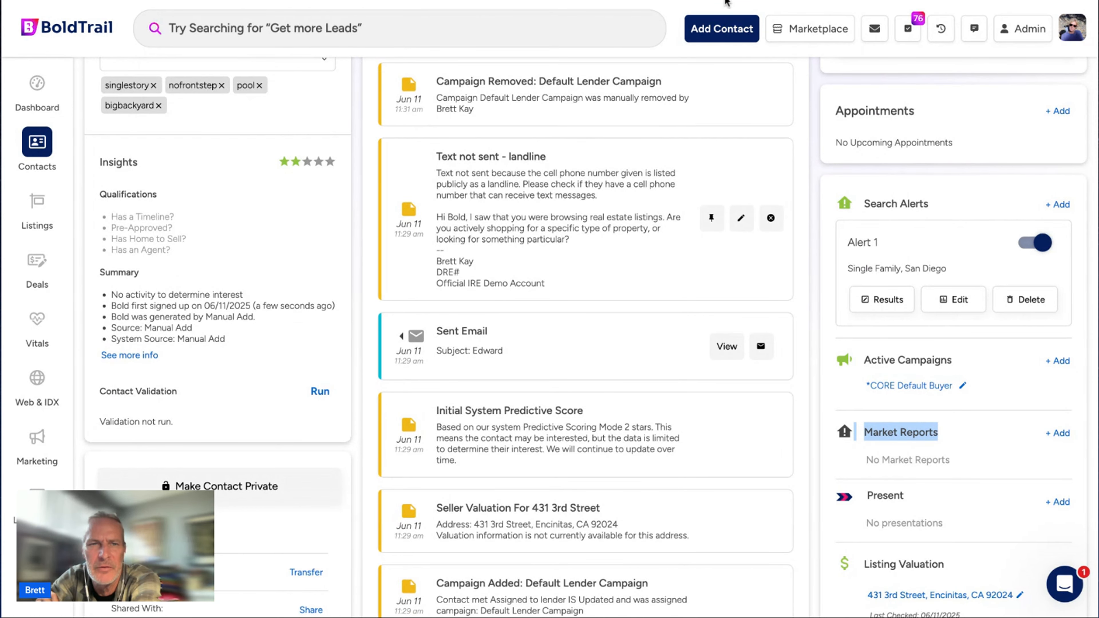
{"action": "left_click", "coordinate": [727, 1]}
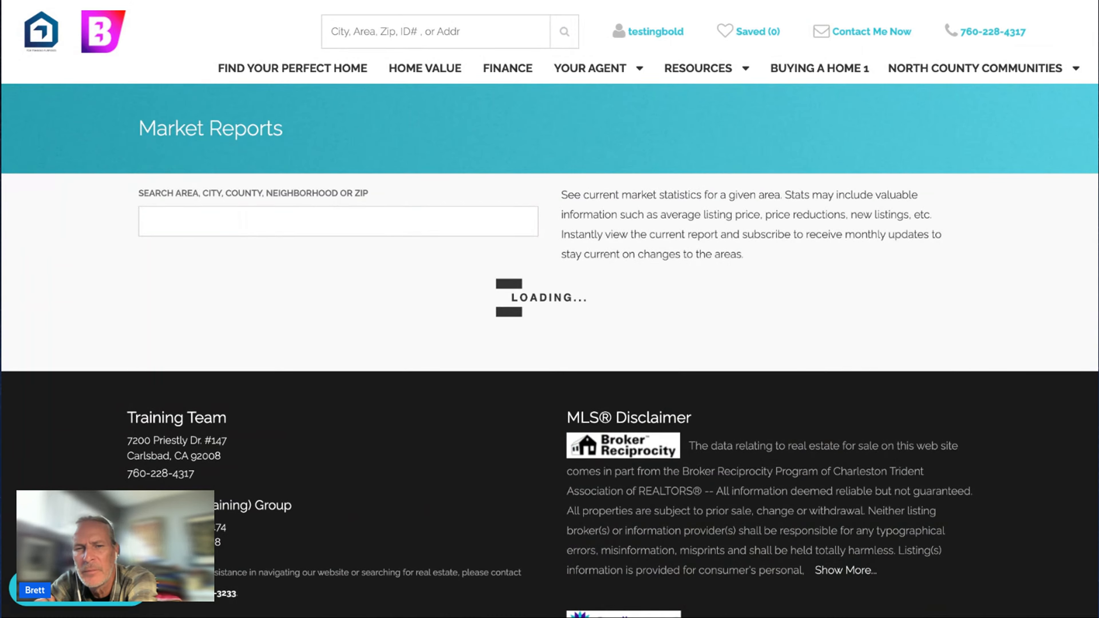
Scroll through the Los Angeles, CA market report, then return to the BoldTrail contact record.
{"action": "scroll", "coordinate": [347, 387], "scroll_direction": "down", "scroll_amount": 6}
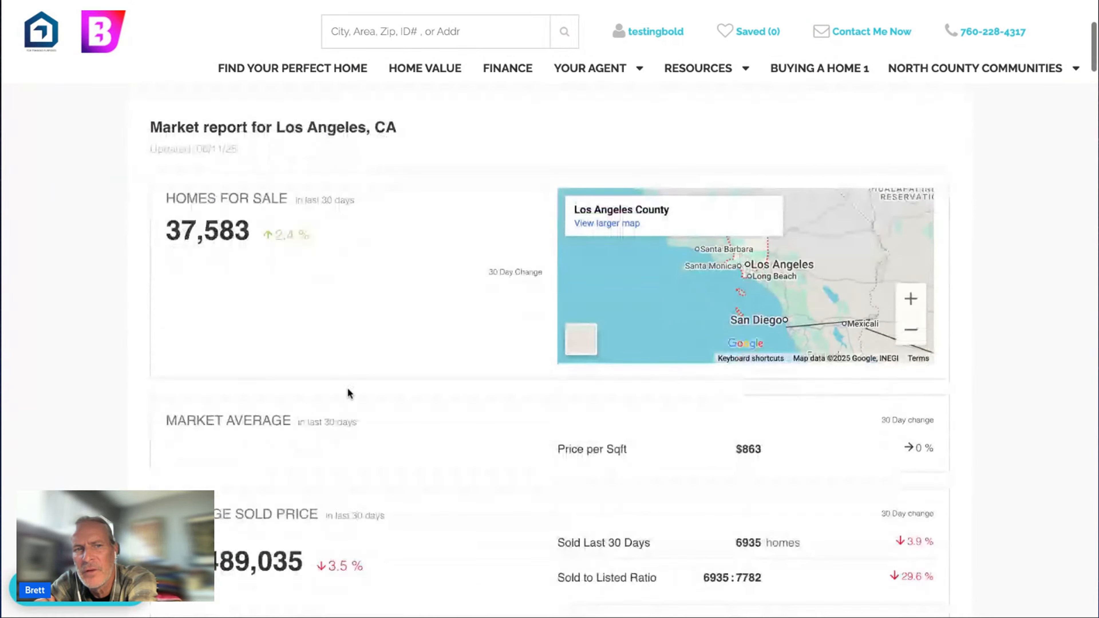
{"action": "scroll", "coordinate": [348, 389], "scroll_direction": "up", "scroll_amount": 1}
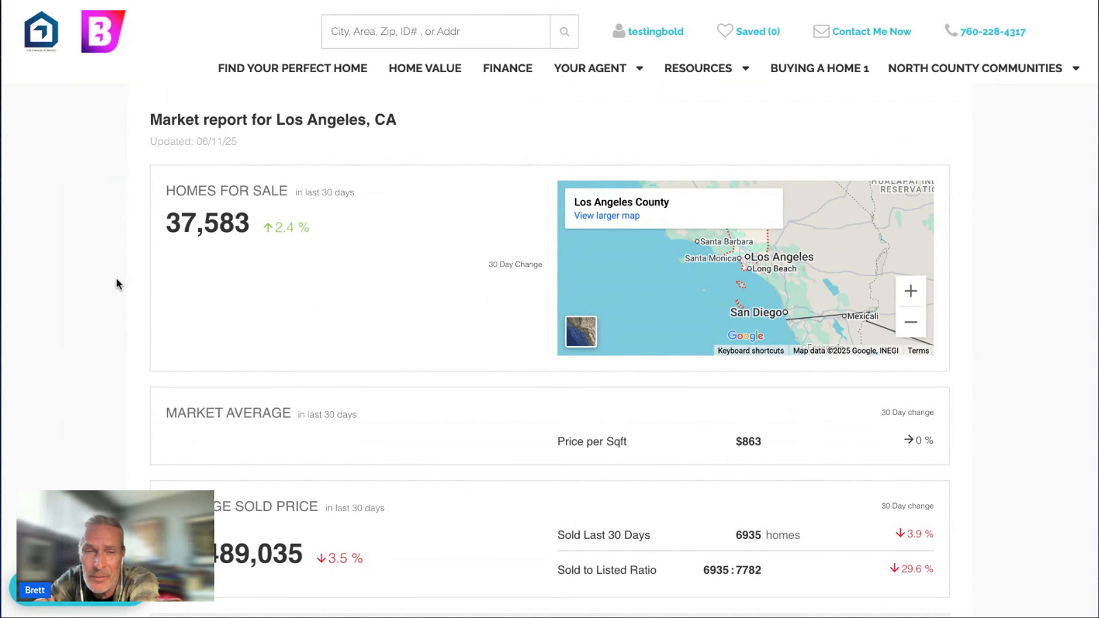
{"action": "scroll", "coordinate": [89, 284], "scroll_direction": "down", "scroll_amount": 1}
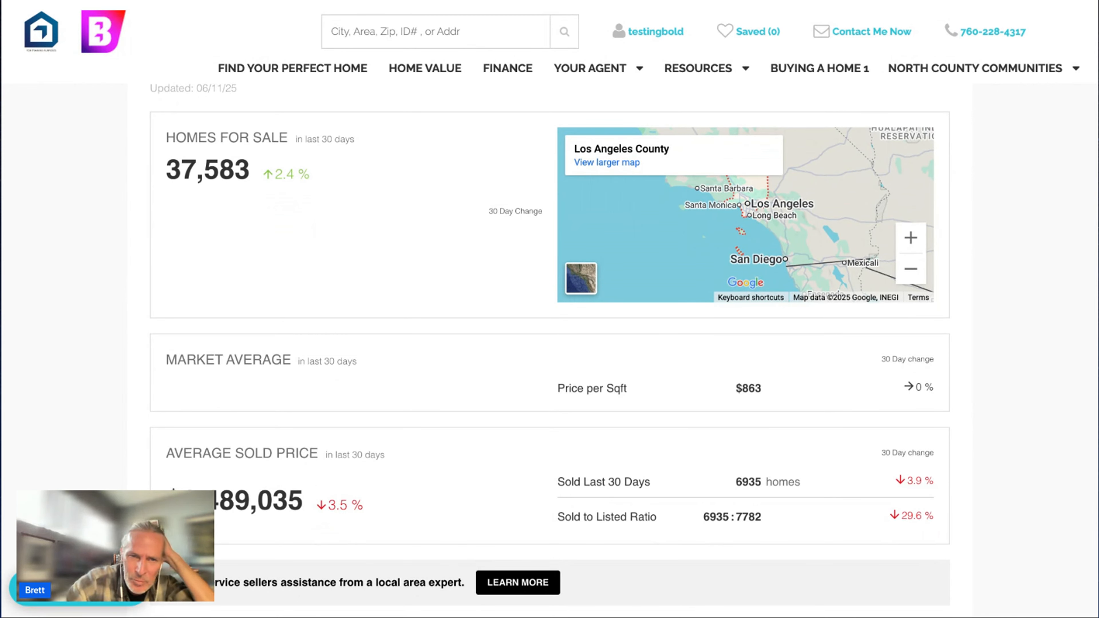
{"action": "scroll", "coordinate": [323, 386], "scroll_direction": "down", "scroll_amount": 2}
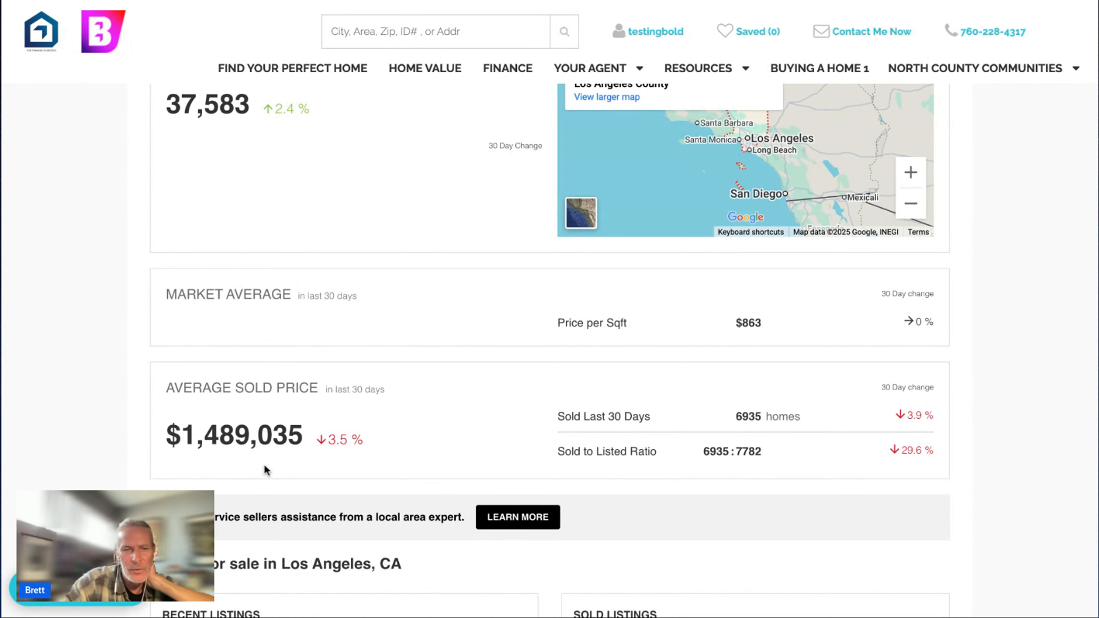
{"action": "scroll", "coordinate": [267, 470], "scroll_direction": "down", "scroll_amount": 6}
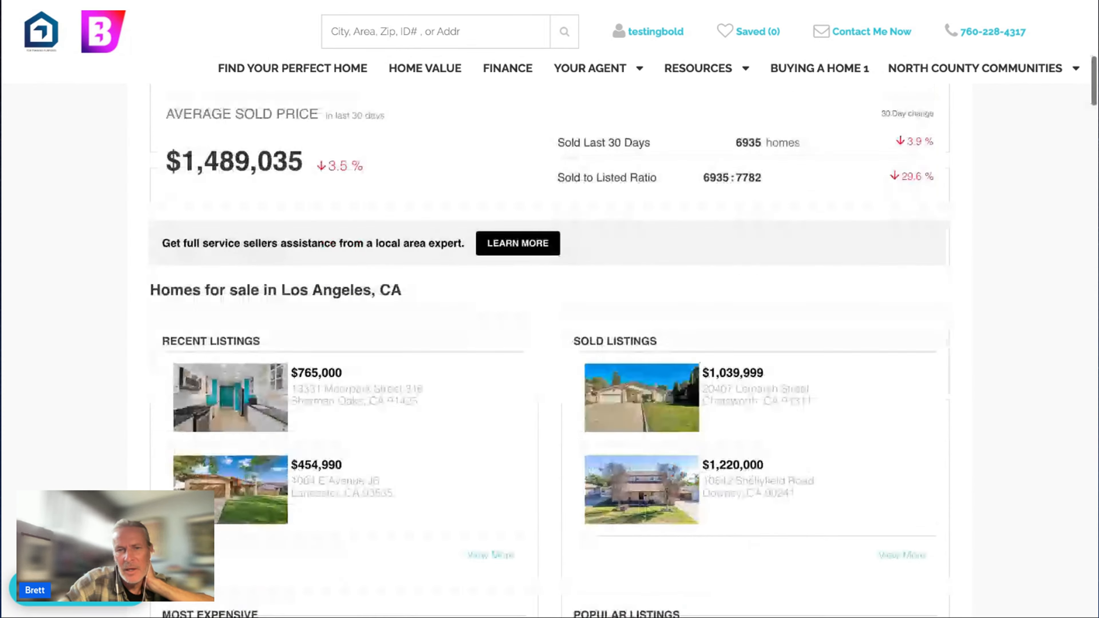
{"action": "scroll", "coordinate": [267, 470], "scroll_direction": "up", "scroll_amount": 10}
{"action": "scroll", "coordinate": [549, 303], "scroll_direction": "up", "scroll_amount": 5}
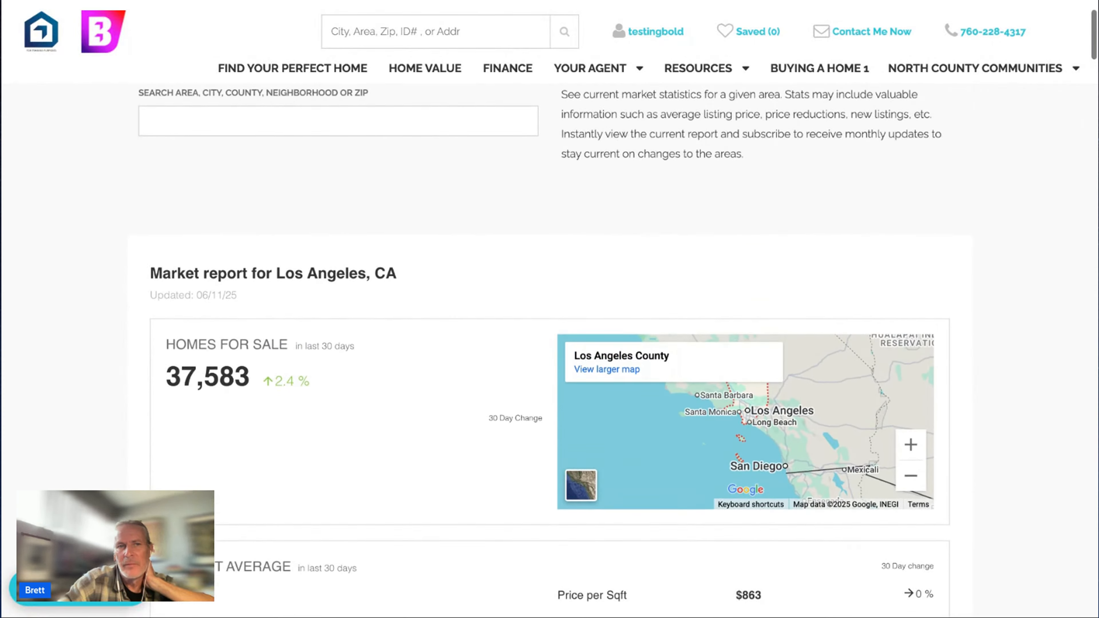
{"action": "left_click", "coordinate": [222, 4]}
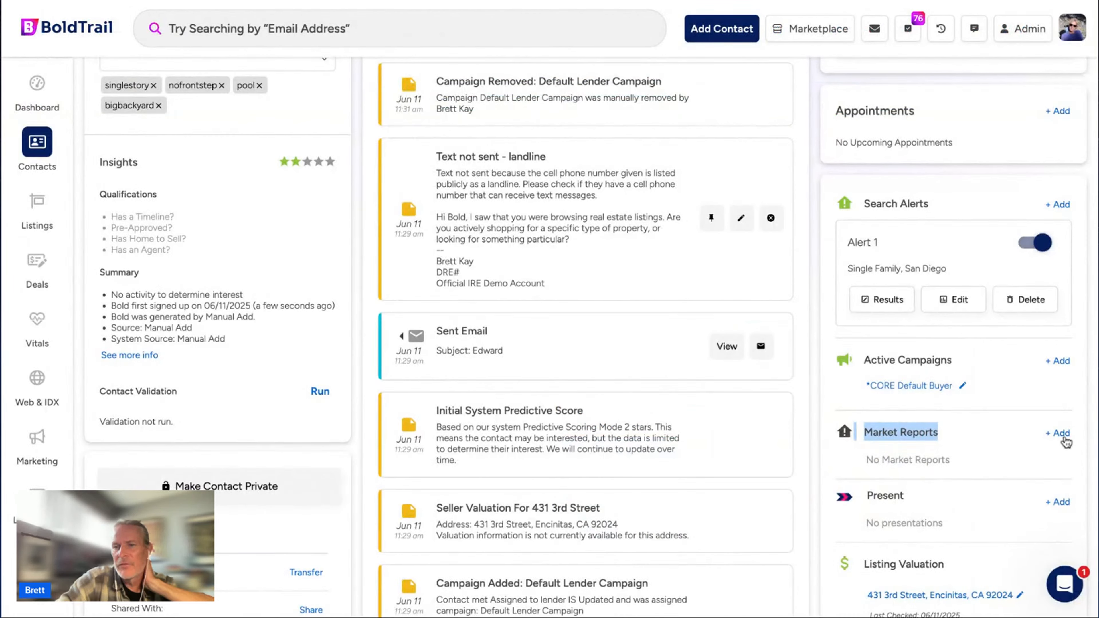
Add a market report for area Los Angeles, CA, sent every 7 days, to the contact.
{"action": "left_click", "coordinate": [1058, 433]}
{"action": "left_click", "coordinate": [928, 464]}
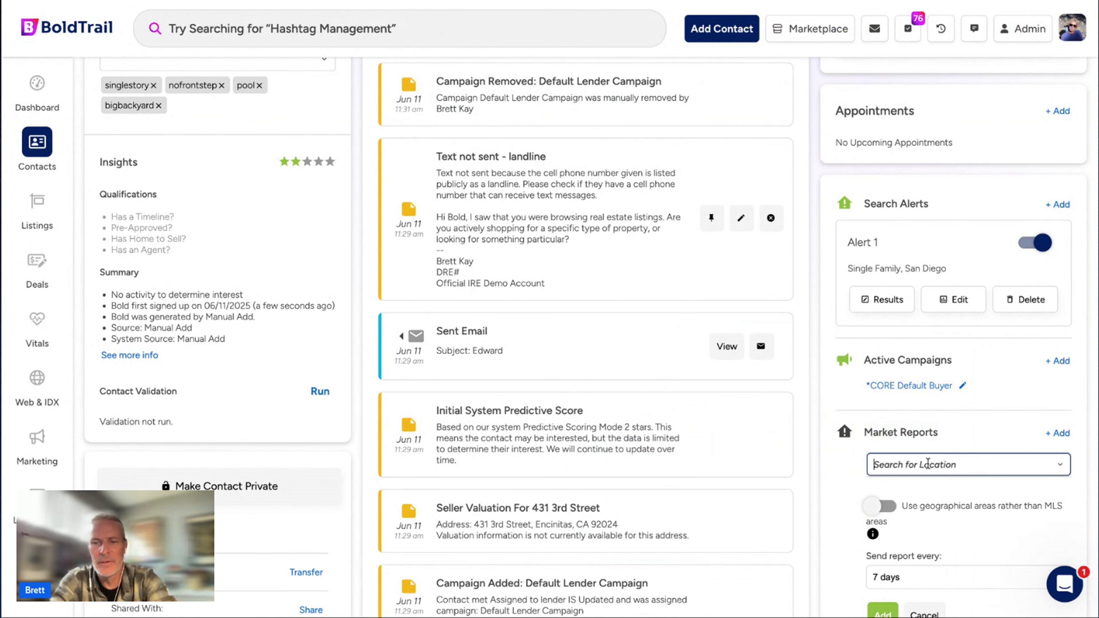
{"action": "type", "text": "los angeles"}
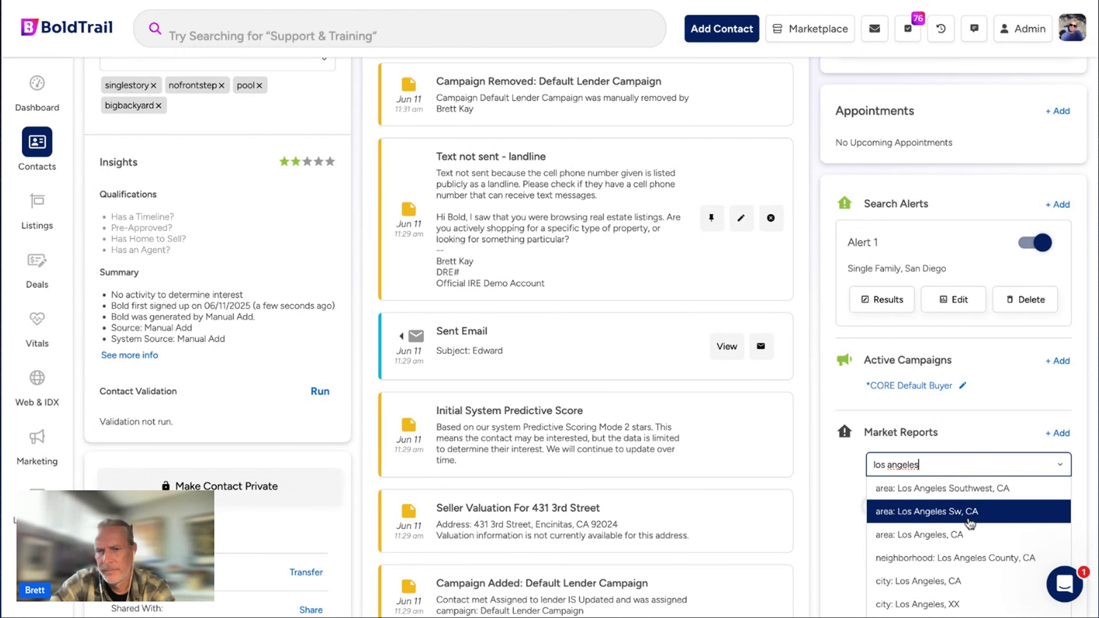
{"action": "left_click", "coordinate": [975, 537]}
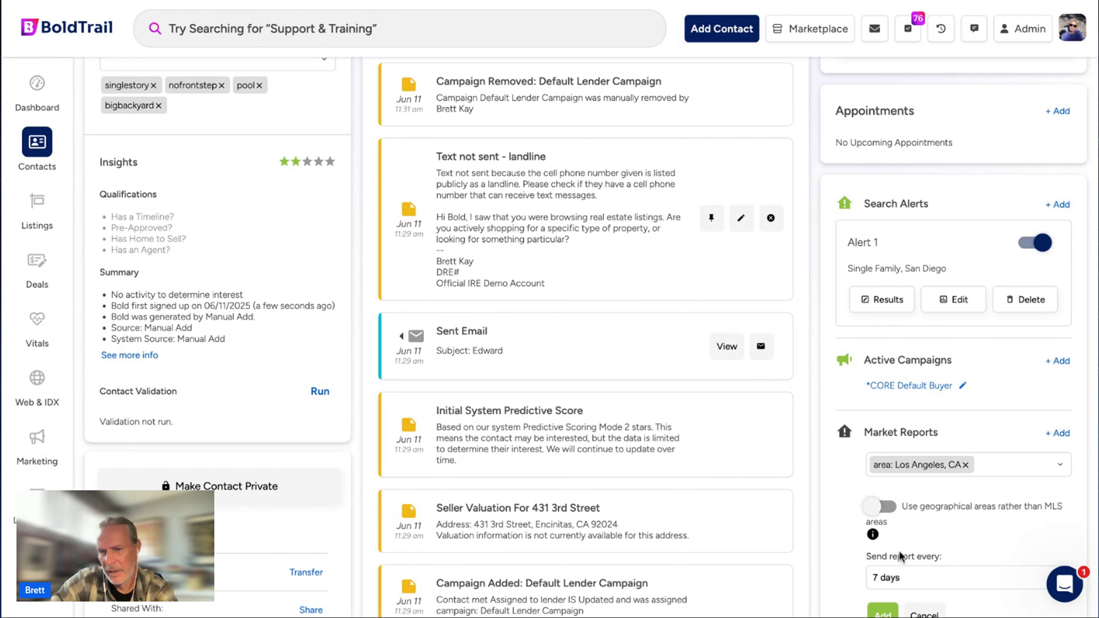
{"action": "scroll", "coordinate": [906, 515], "scroll_direction": "down", "scroll_amount": 3}
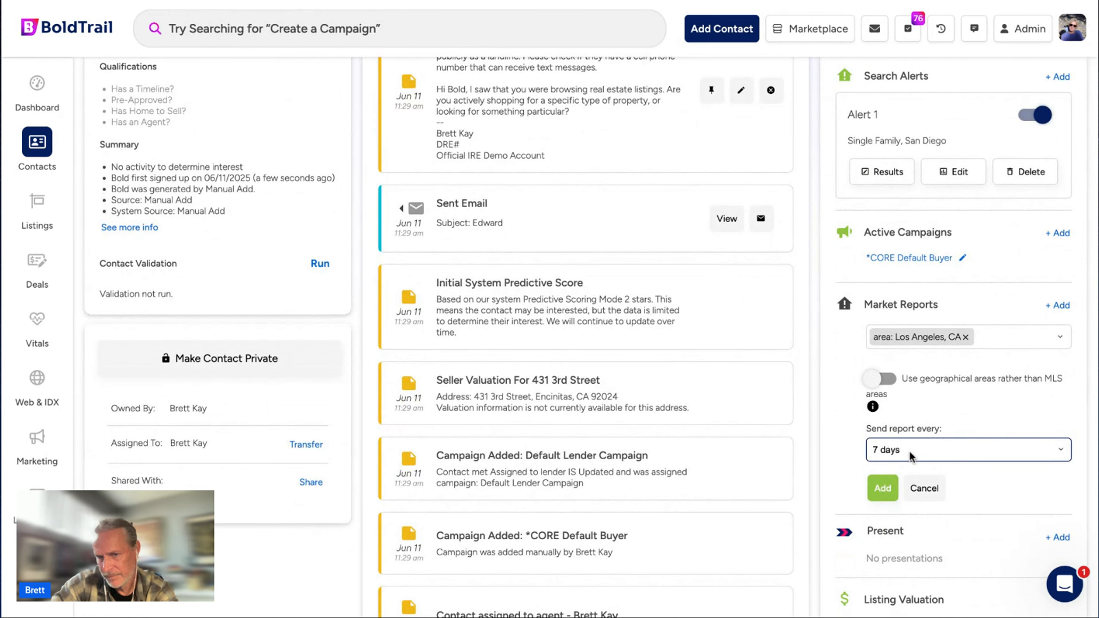
{"action": "left_click", "coordinate": [882, 488]}
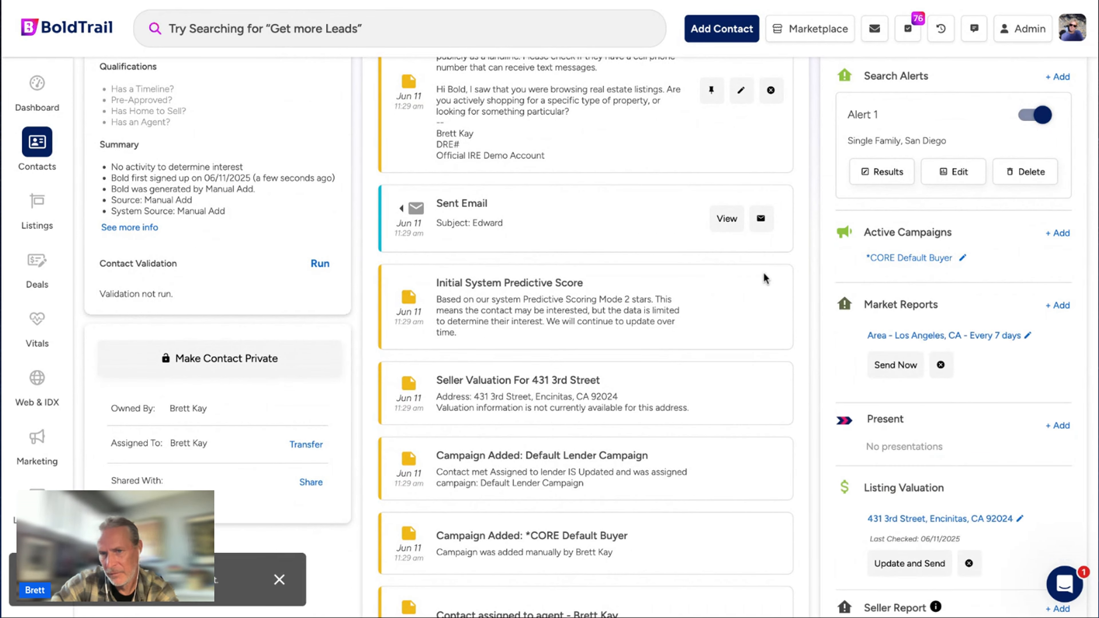
{"action": "scroll", "coordinate": [954, 313], "scroll_direction": "up", "scroll_amount": 5}
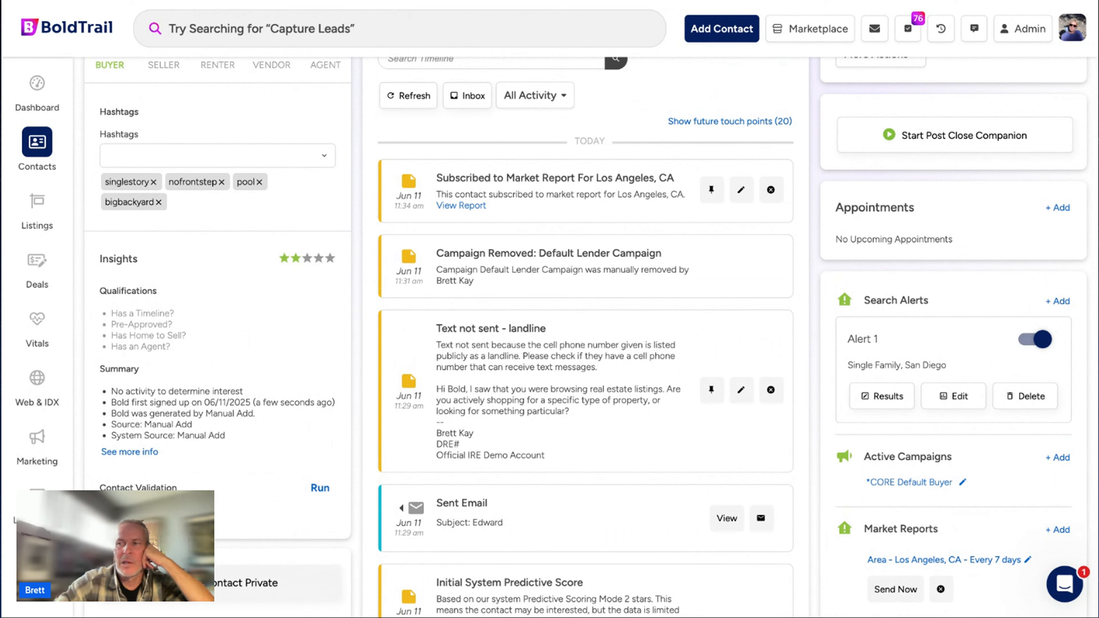
Return to the contacts list and open the Dashboard page.
{"action": "left_click", "coordinate": [245, 182]}
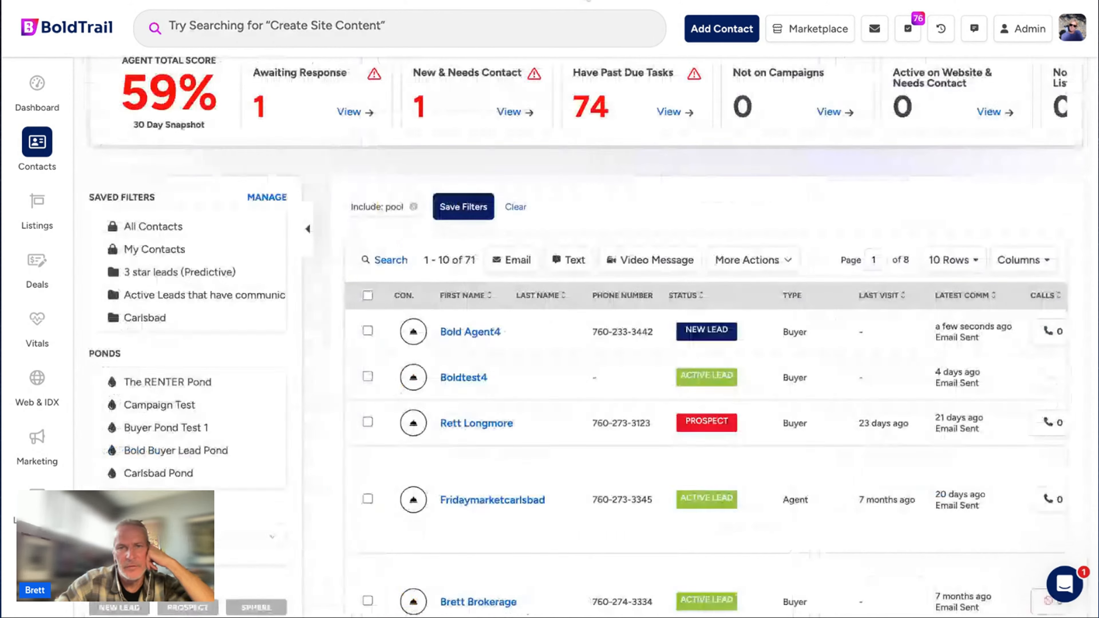
{"action": "left_click", "coordinate": [50, 95]}
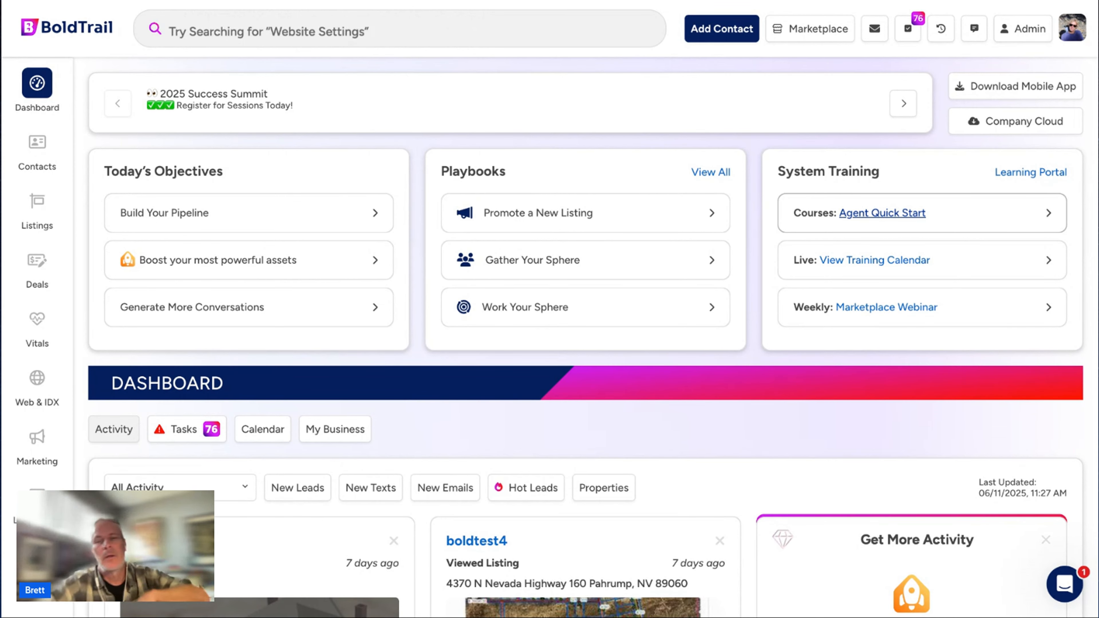
{"action": "left_click", "coordinate": [1062, 585]}
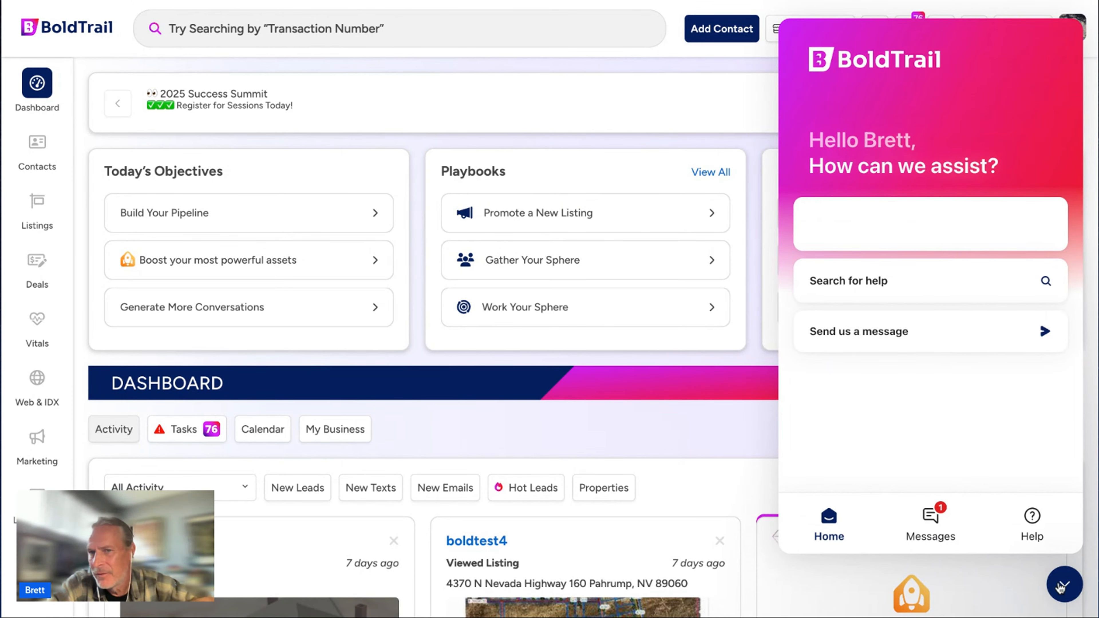
{"action": "left_click", "coordinate": [1065, 584]}
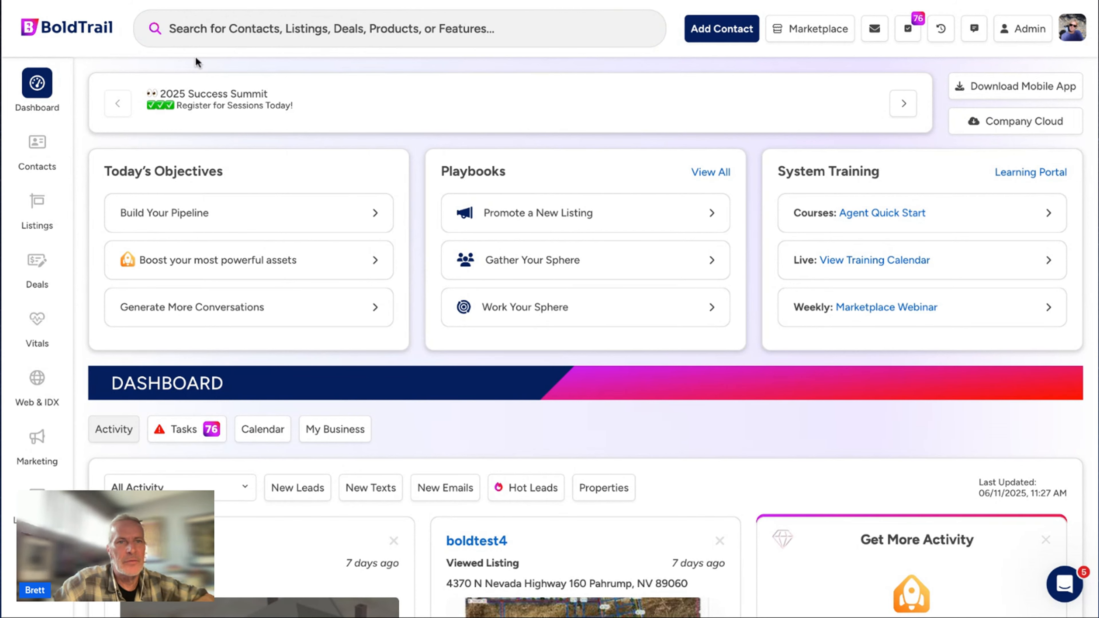
Open System > Vitals via a 'vitals' search, then start the Google Slides slideshow.
{"action": "left_click", "coordinate": [220, 37]}
{"action": "type", "text": "viutals"}
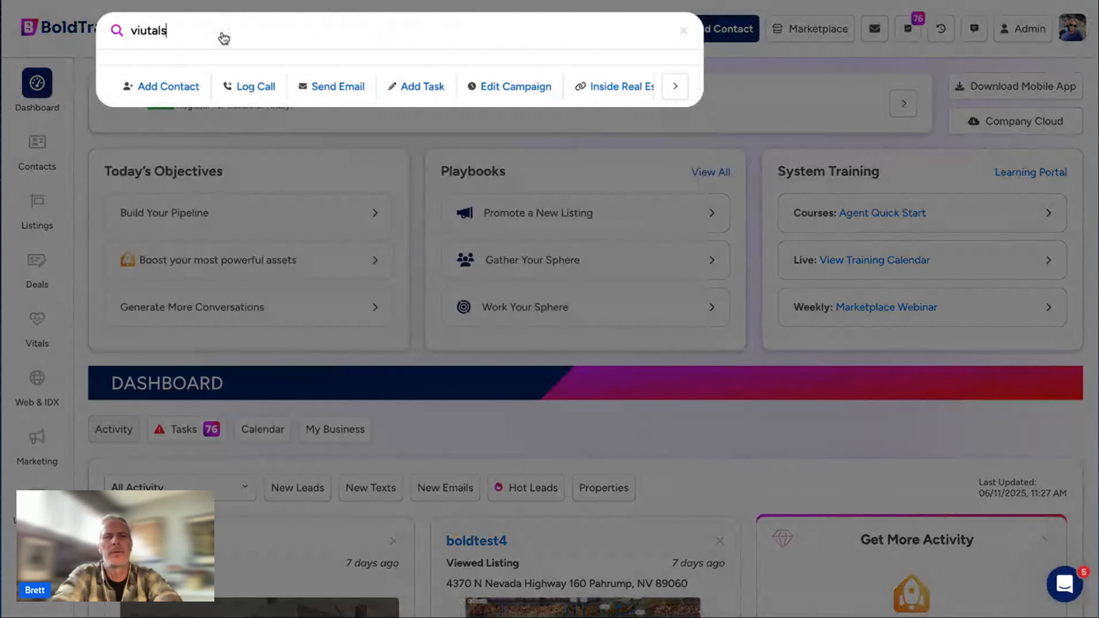
{"action": "key", "text": "BackSpace"}
{"action": "key", "text": "BackSpace"}
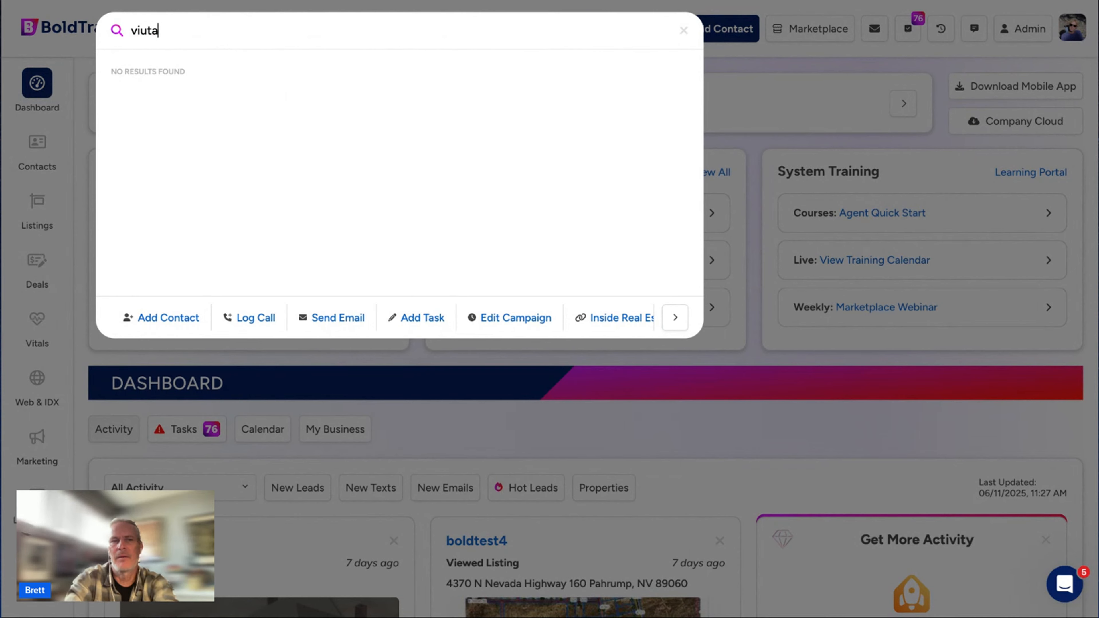
{"action": "key", "text": "BackSpace"}
{"action": "key", "text": "BackSpace"}
{"action": "key", "text": "BackSpace"}
{"action": "type", "text": "ta"}
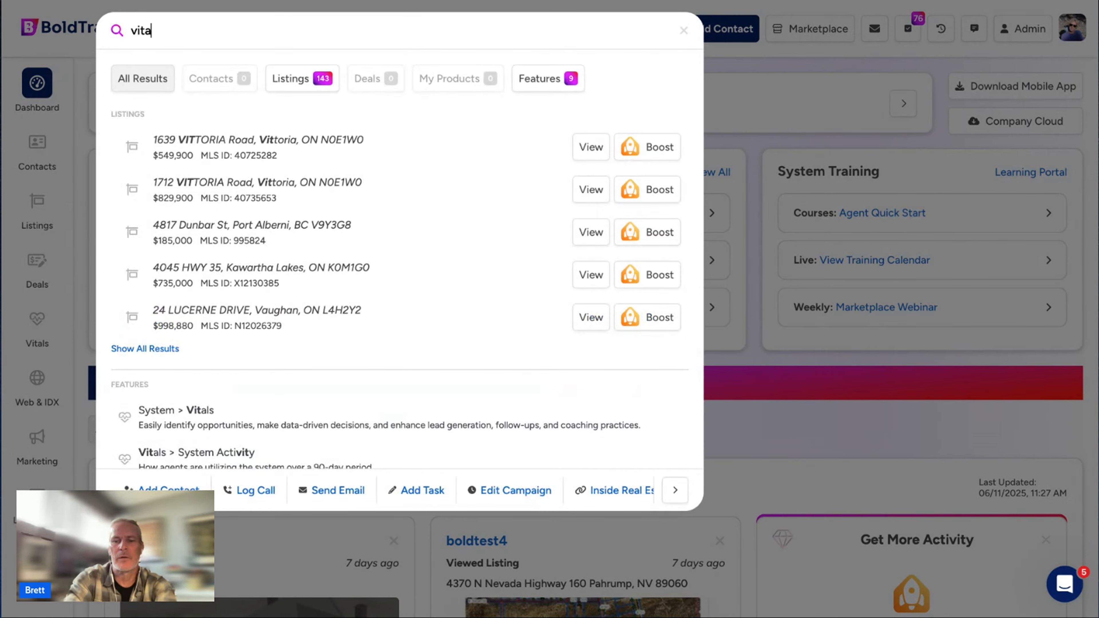
{"action": "type", "text": "ls"}
{"action": "left_click", "coordinate": [299, 149]}
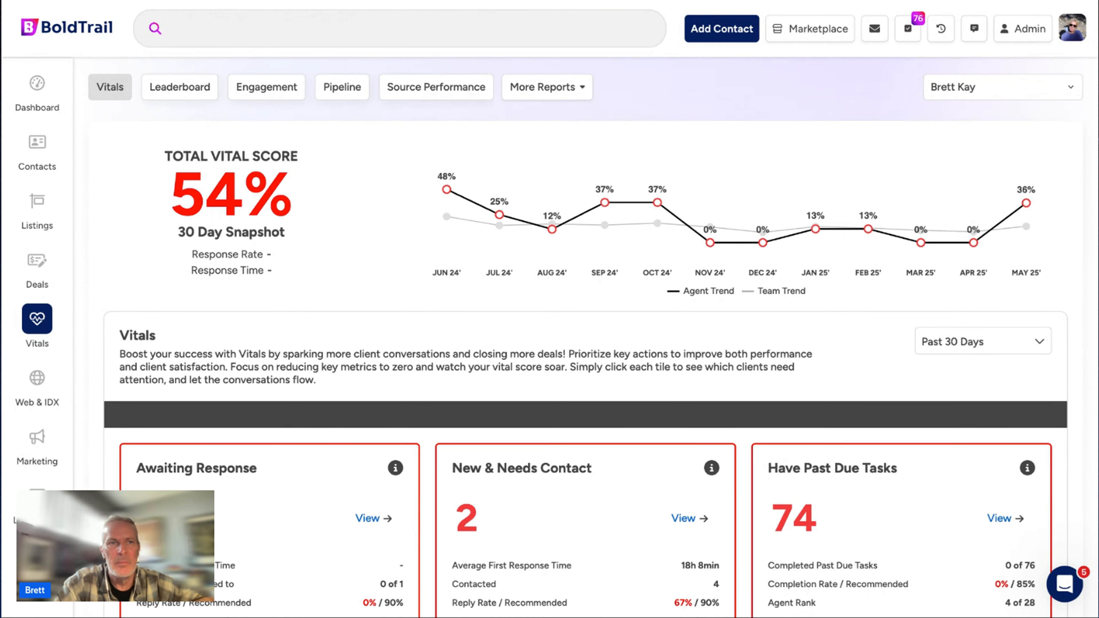
{"action": "key", "text": "alt+Tab"}
{"action": "left_click", "coordinate": [816, 27]}
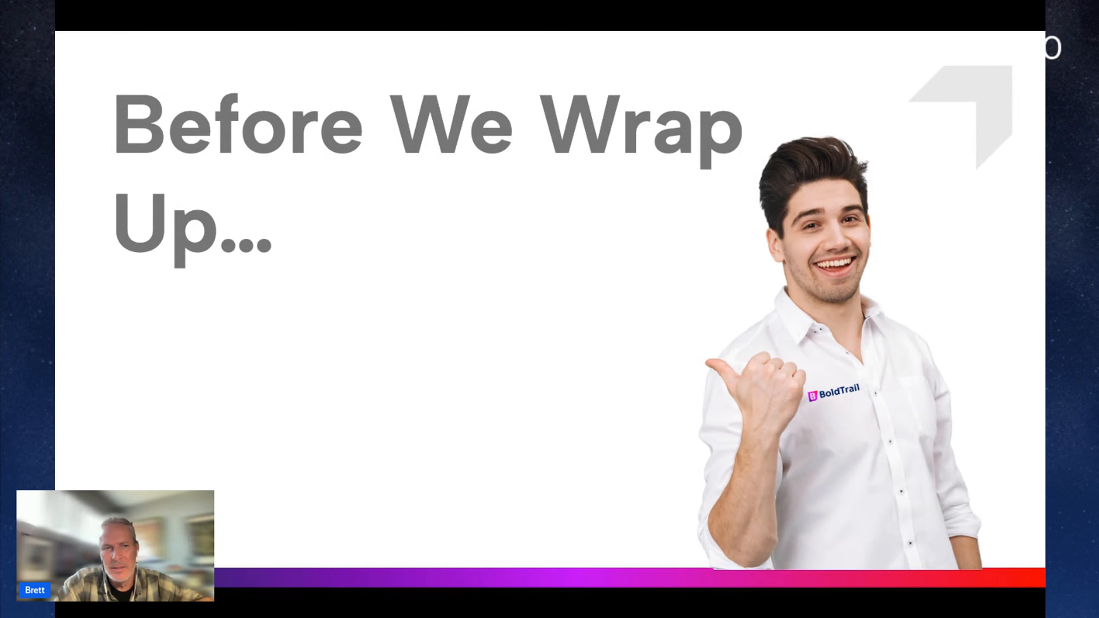
Advance to the We're Here For You! slide, then exit the slideshow.
{"action": "key", "text": "Right"}
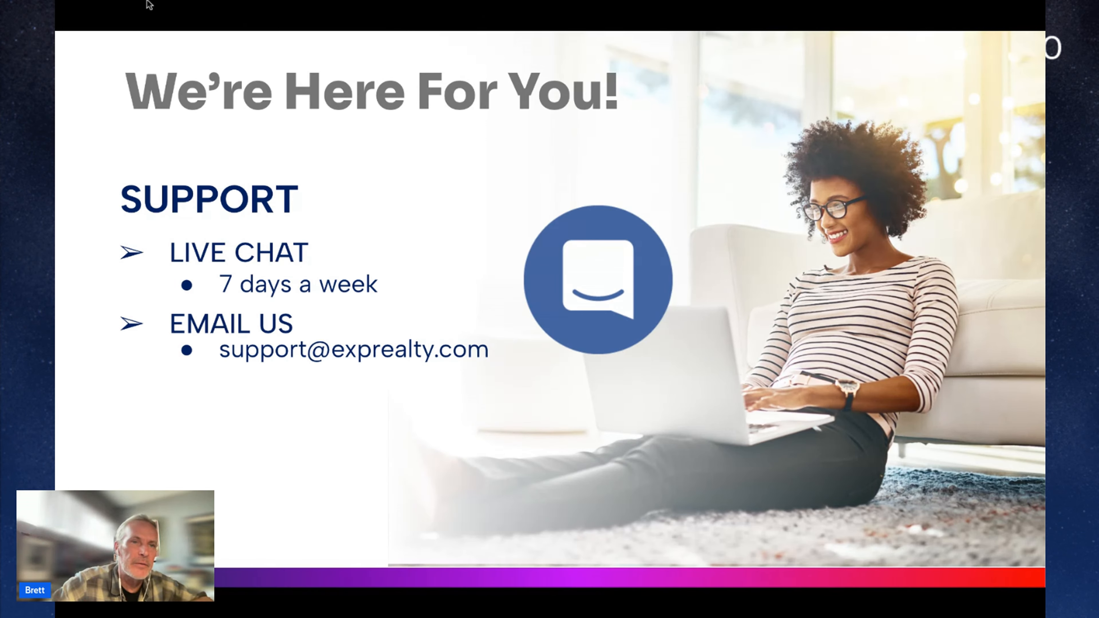
{"action": "key", "text": "Escape"}
Review the Dominate 2025 webinar page down to its two-part Thursday, June 12, 11 am PT session details.
{"action": "left_click", "coordinate": [952, 15]}
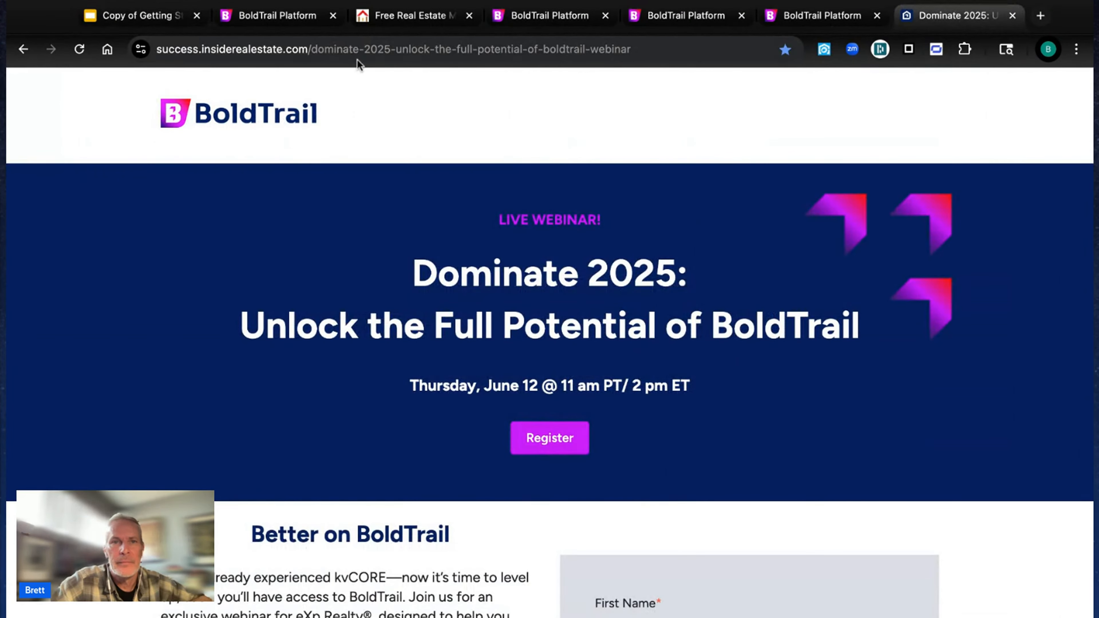
{"action": "left_click", "coordinate": [404, 41]}
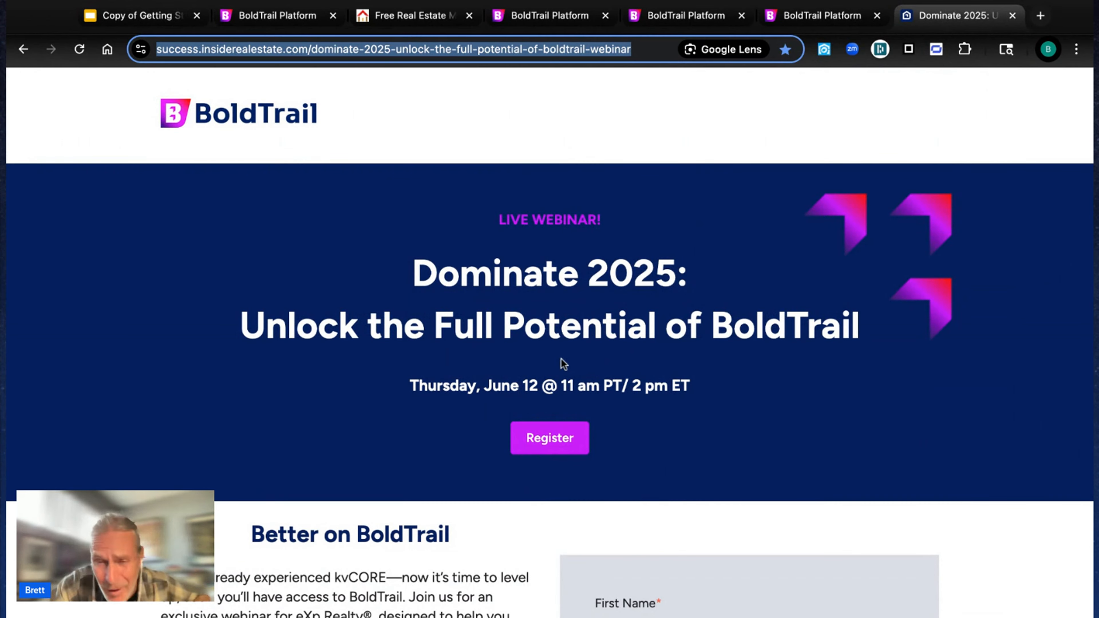
{"action": "scroll", "coordinate": [562, 363], "scroll_direction": "down", "scroll_amount": 3}
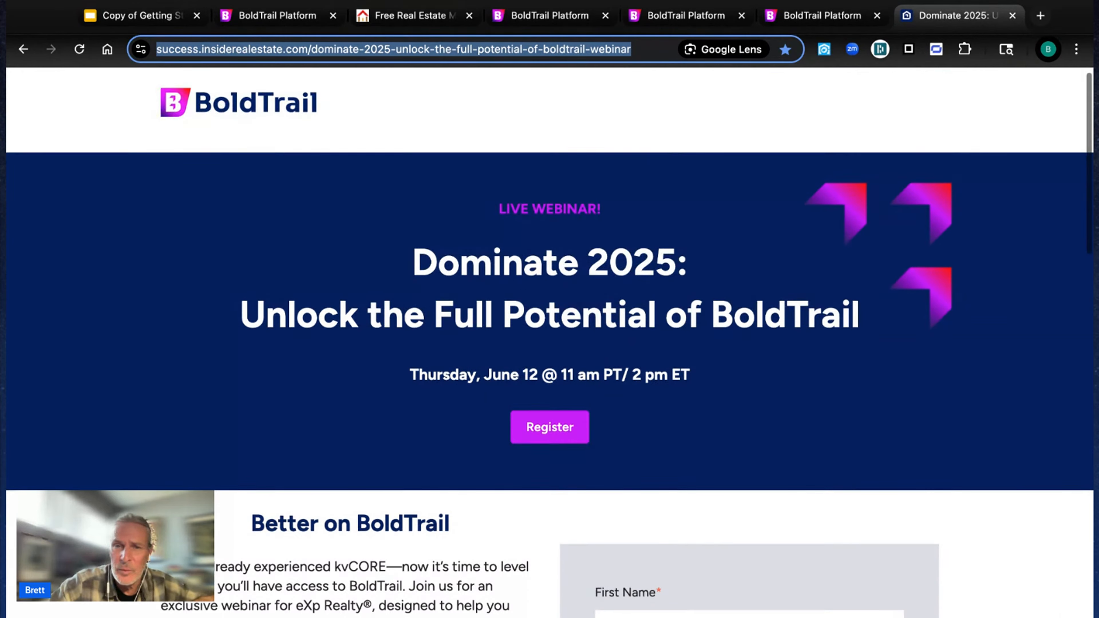
{"action": "scroll", "coordinate": [549, 347], "scroll_direction": "down", "scroll_amount": 4}
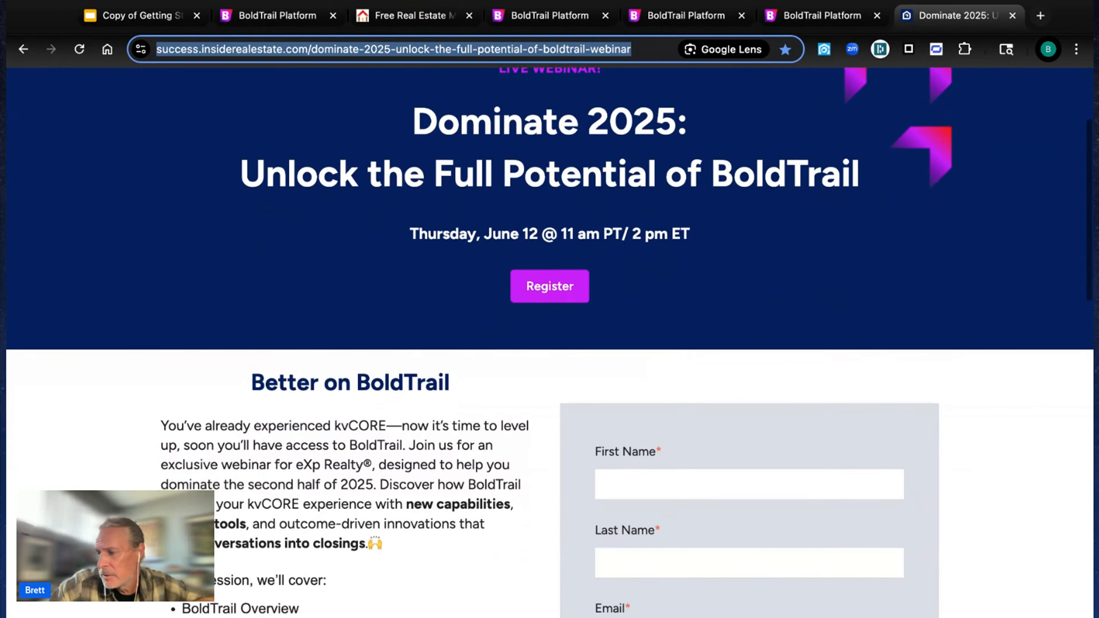
{"action": "scroll", "coordinate": [550, 342], "scroll_direction": "down", "scroll_amount": 1}
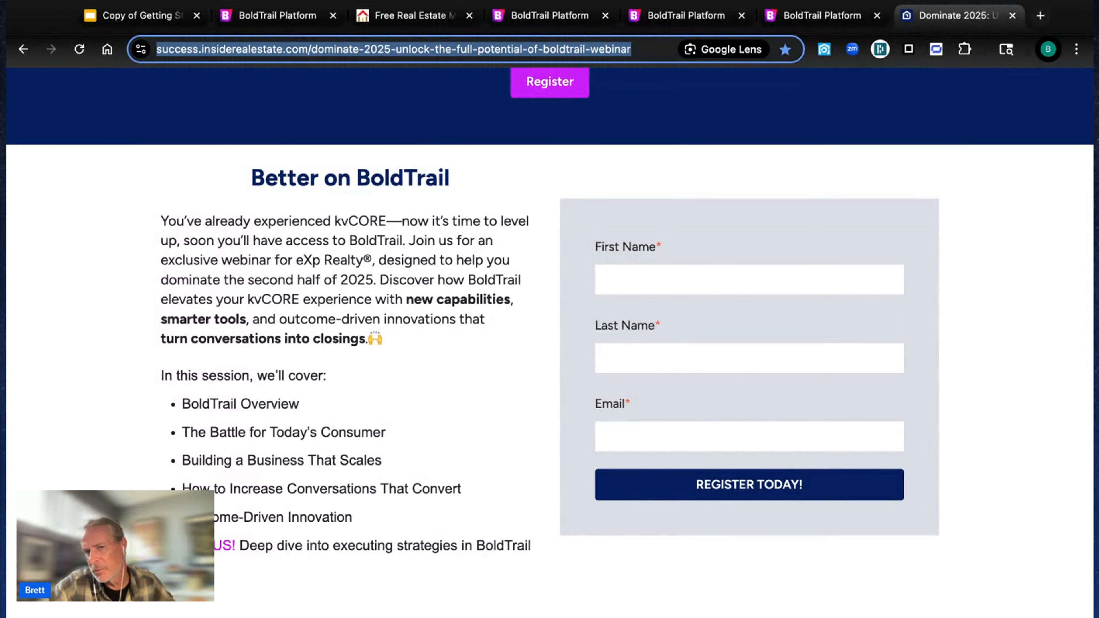
{"action": "scroll", "coordinate": [549, 342], "scroll_direction": "down", "scroll_amount": 5}
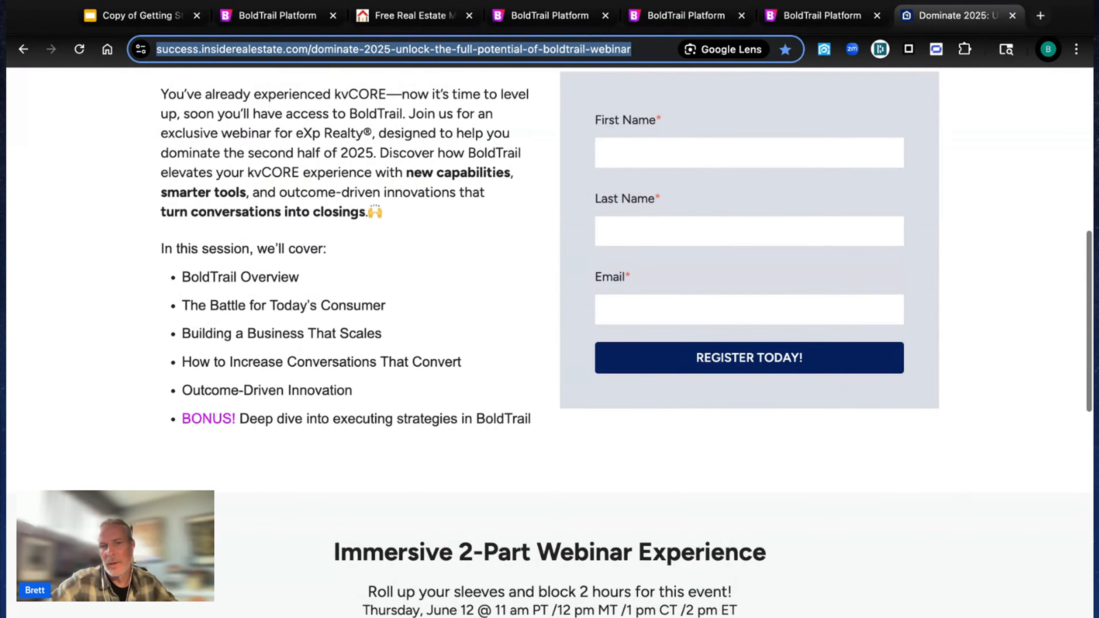
{"action": "scroll", "coordinate": [550, 342], "scroll_direction": "down", "scroll_amount": 5}
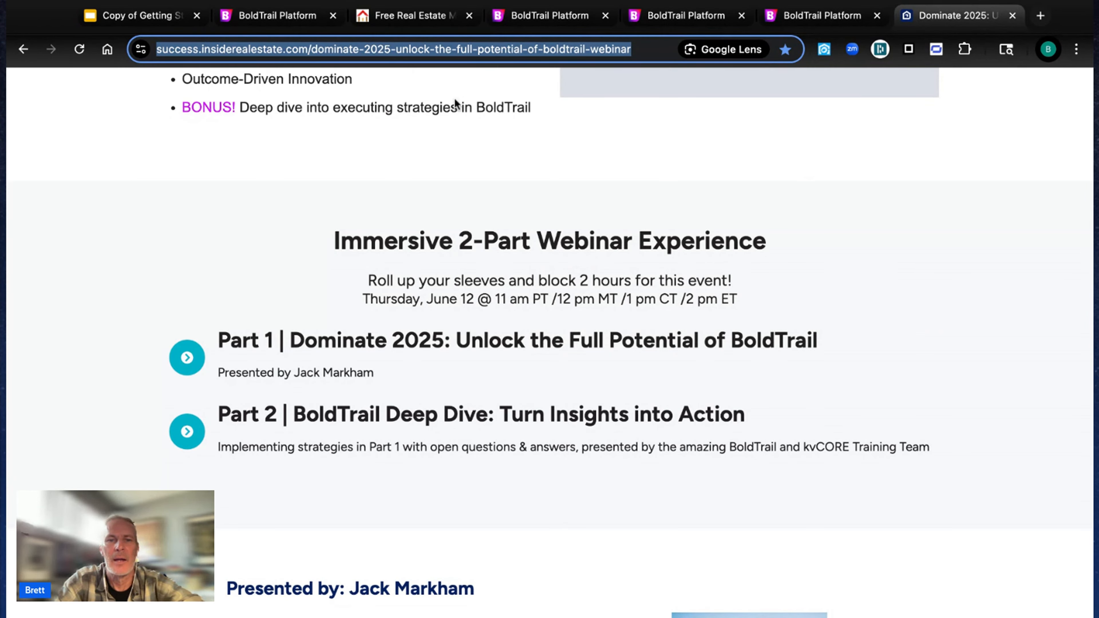
{"action": "key", "text": "super+Tab"}
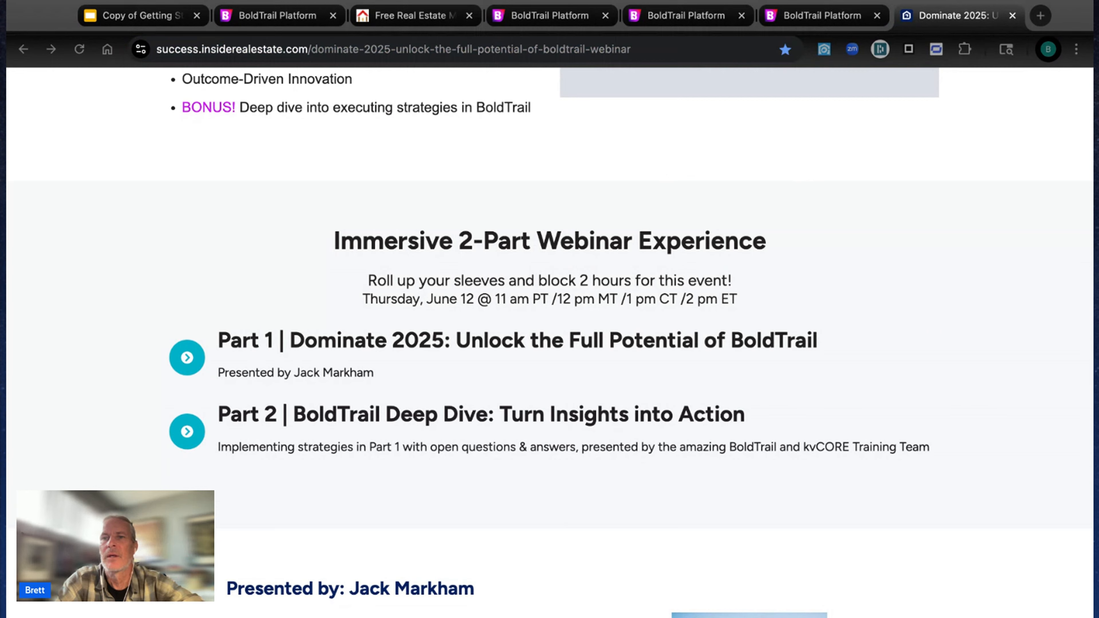